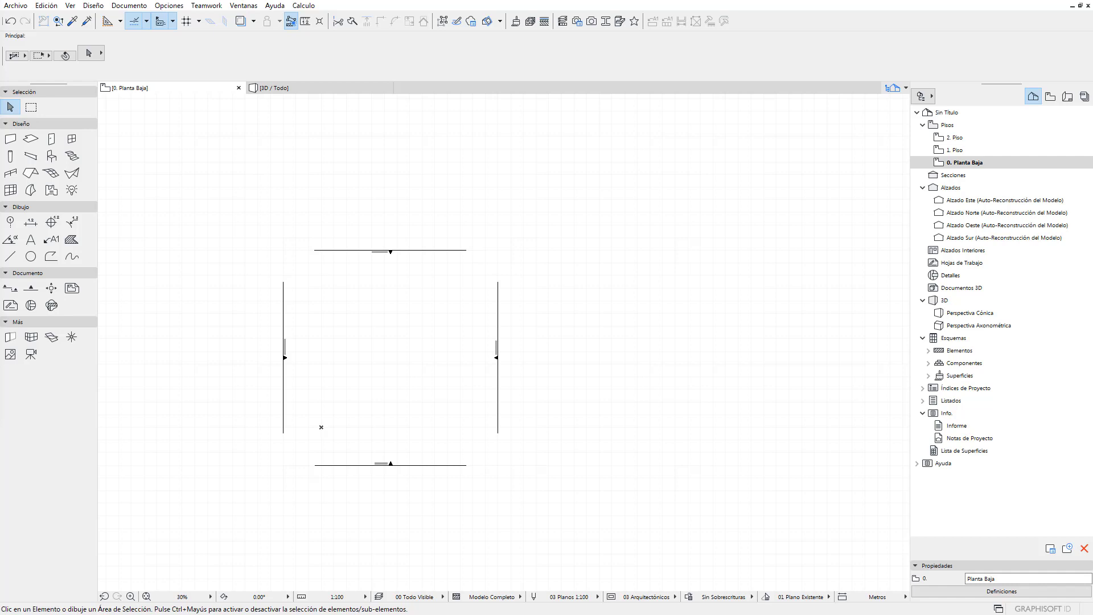
- Pick the Curtain Wall tool with the chained Geometry Method
click(11, 190)
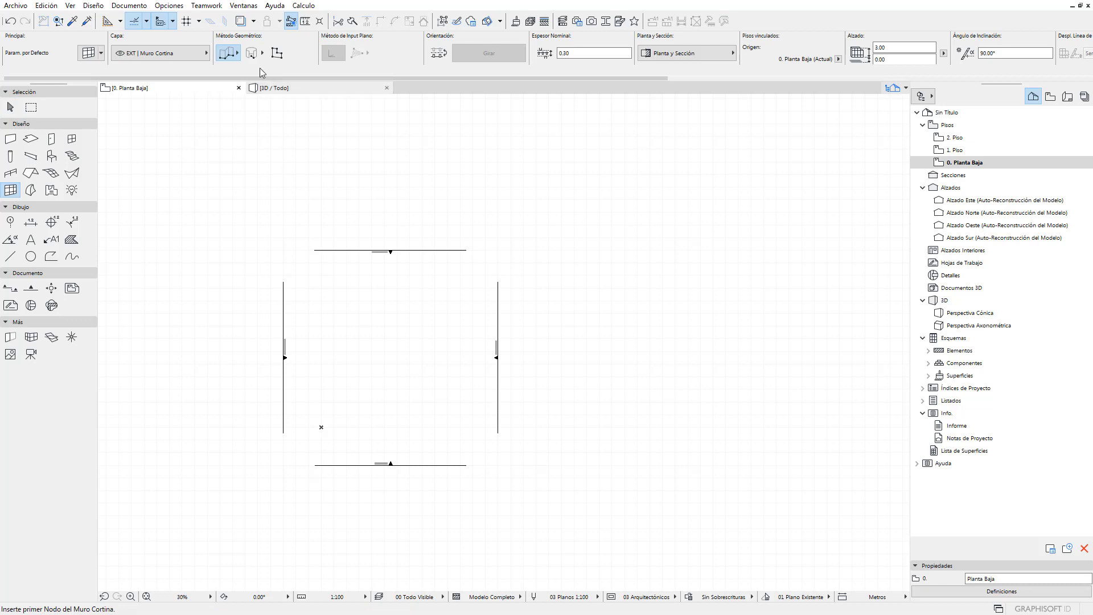
click(232, 56)
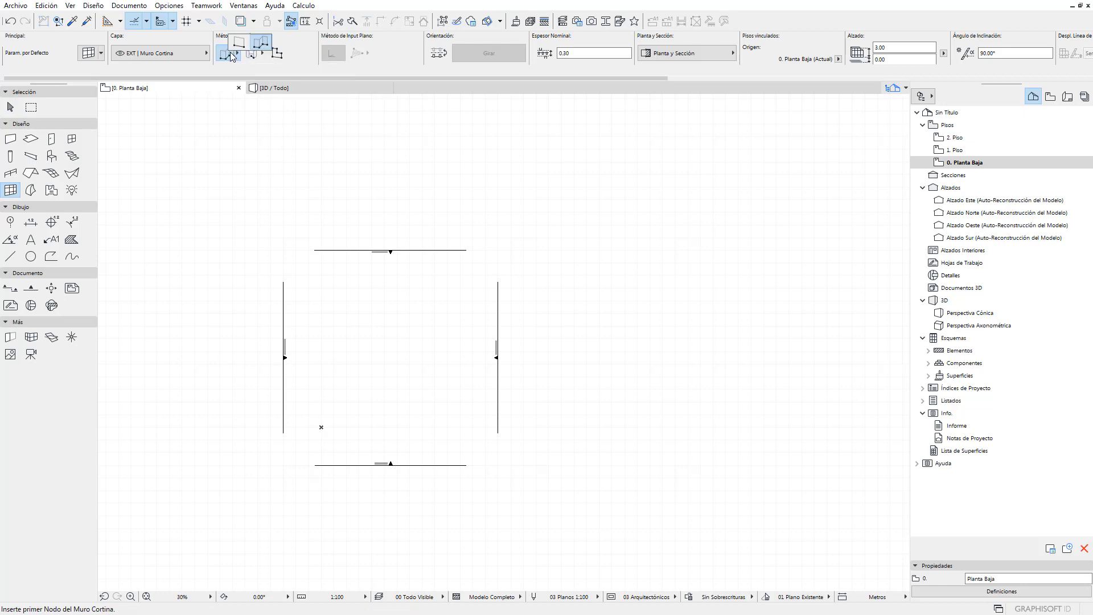
click(263, 46)
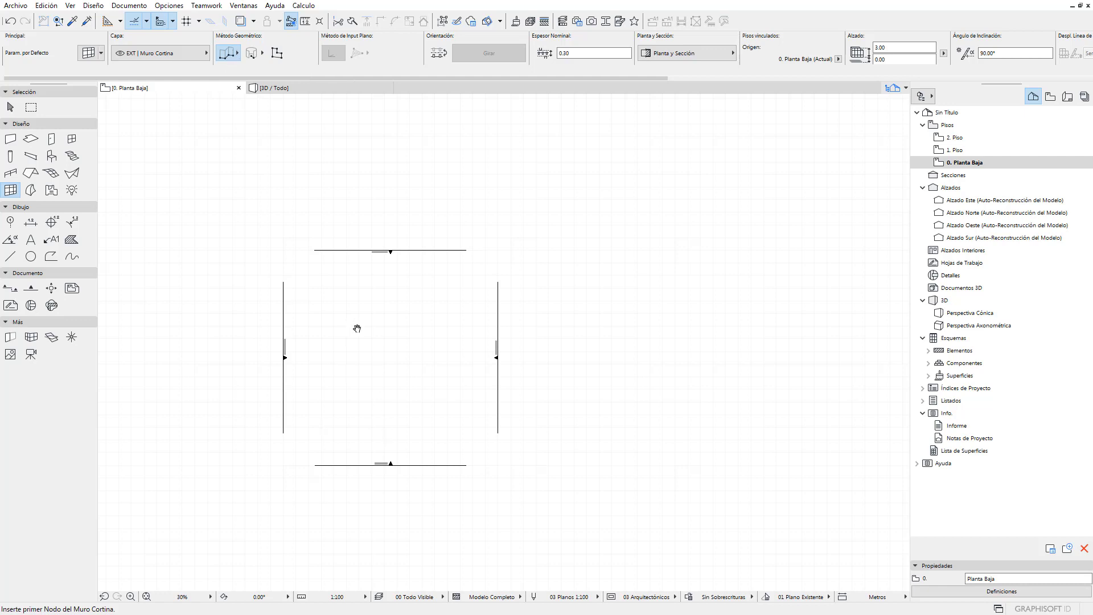
- Draw the L-shaped curtain wall with a vertical leg and a horizontal leg, then return to the Arrow tool
scroll(357, 328, up, 2)
scroll(346, 378, up, 1)
click(328, 264)
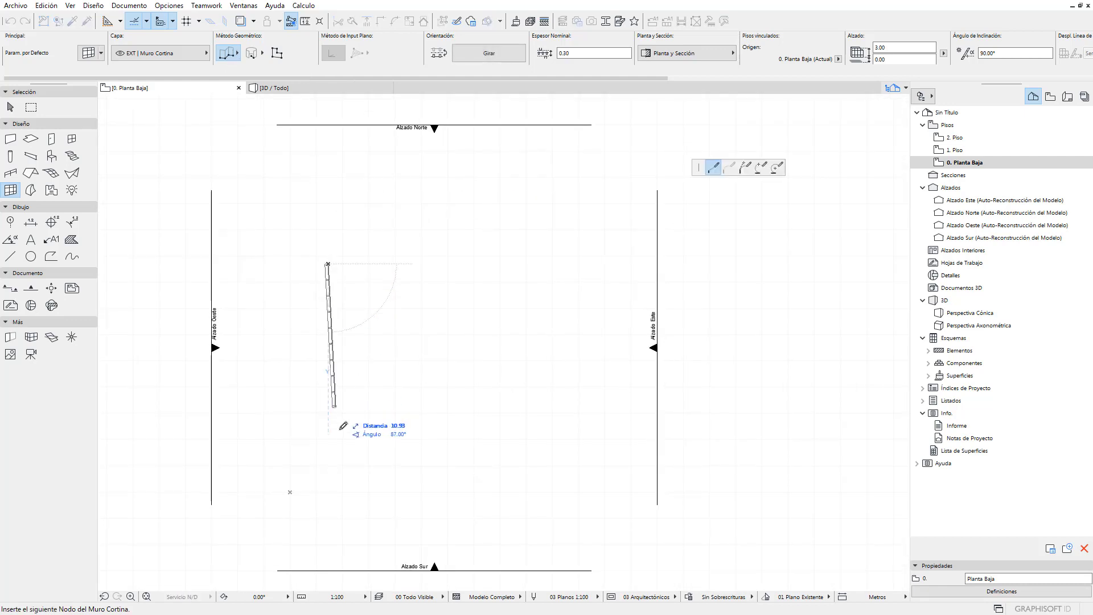
click(328, 448)
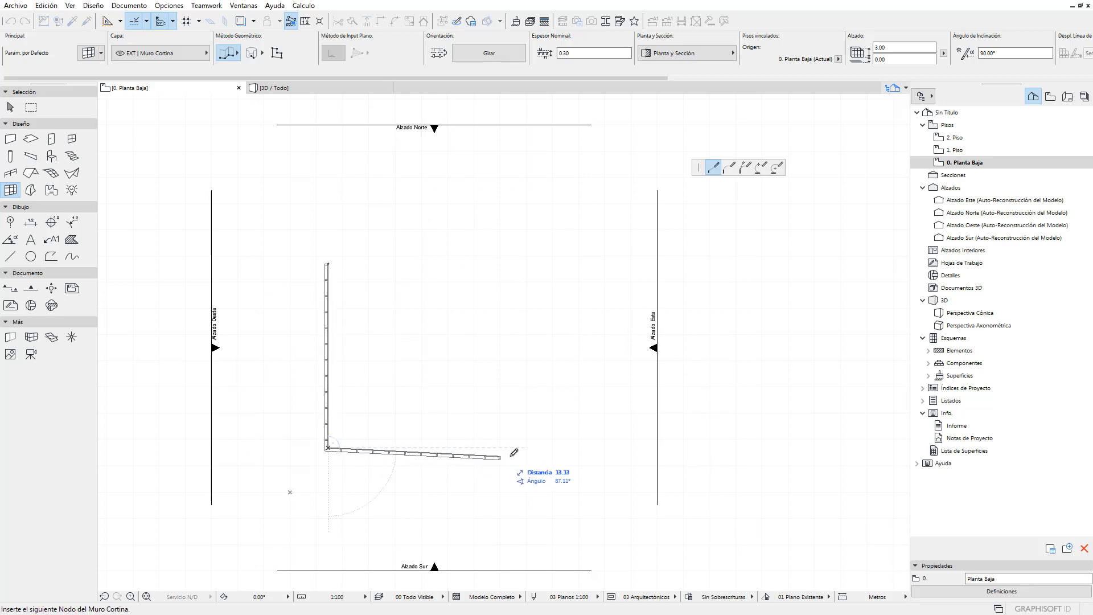
double_click(548, 448)
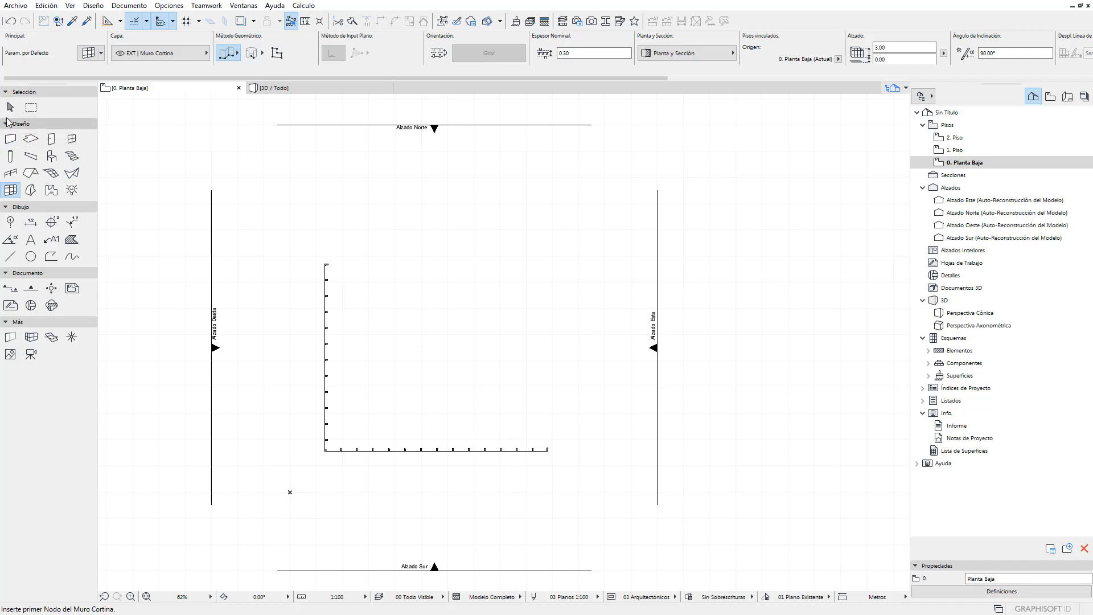
click(10, 108)
middle_drag(344, 349, 398, 321)
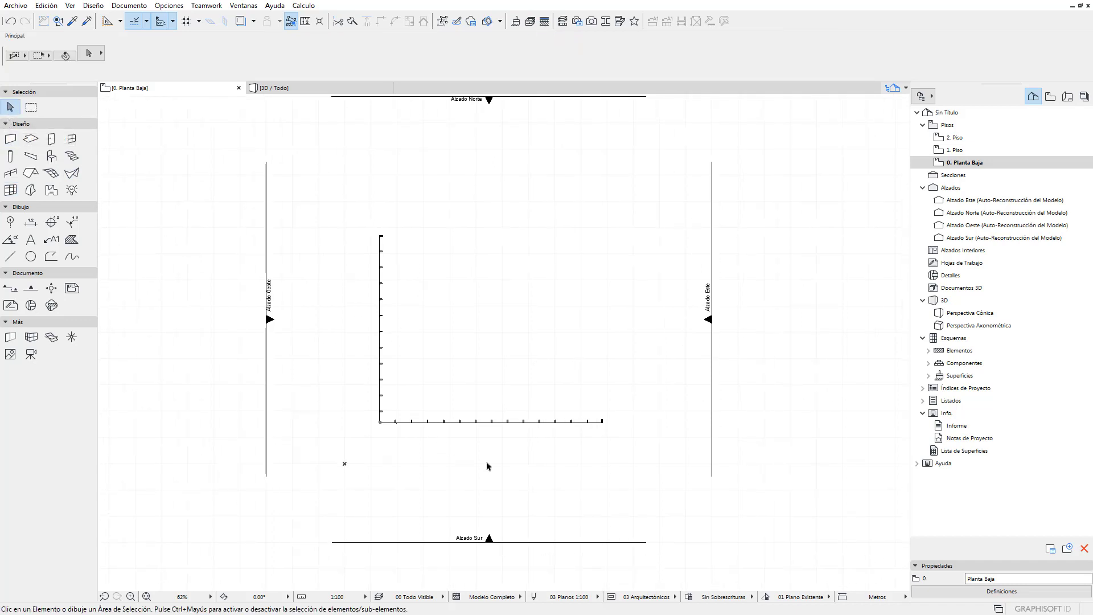
- Select the curtain wall, briefly enter its editing mode and zoom the plan, then leave editing
drag(487, 467, 353, 390)
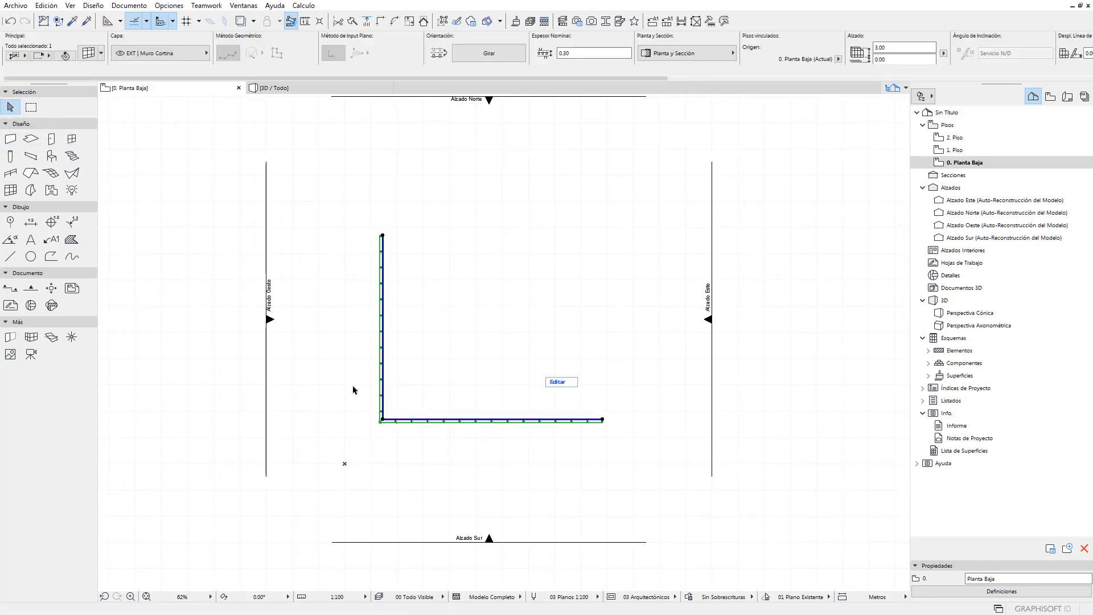
click(566, 384)
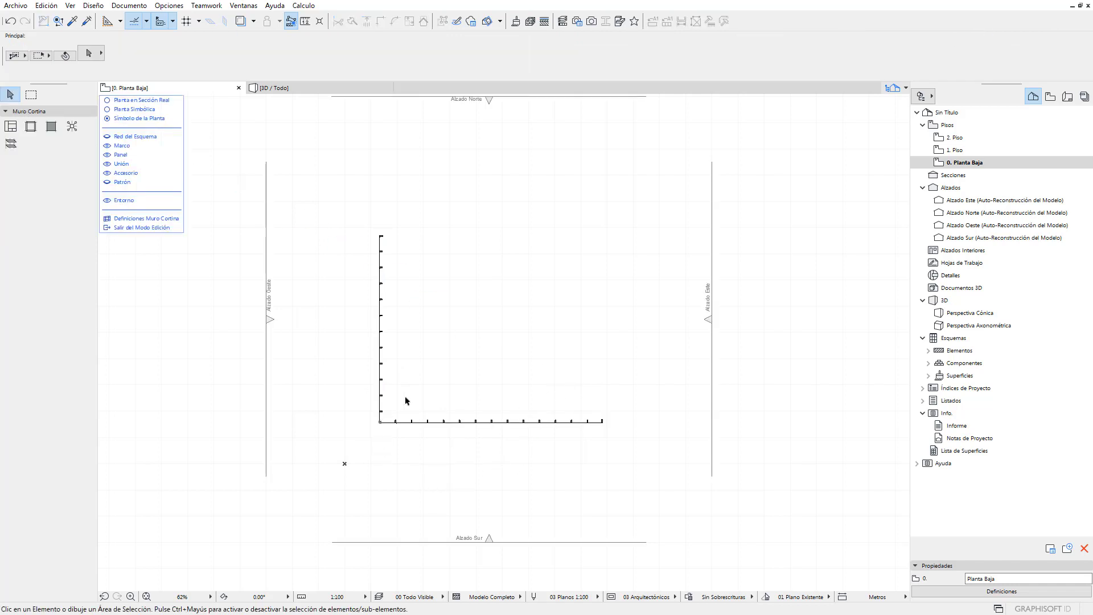
scroll(408, 400, up, 2)
scroll(404, 421, up, 1)
scroll(393, 461, up, 2)
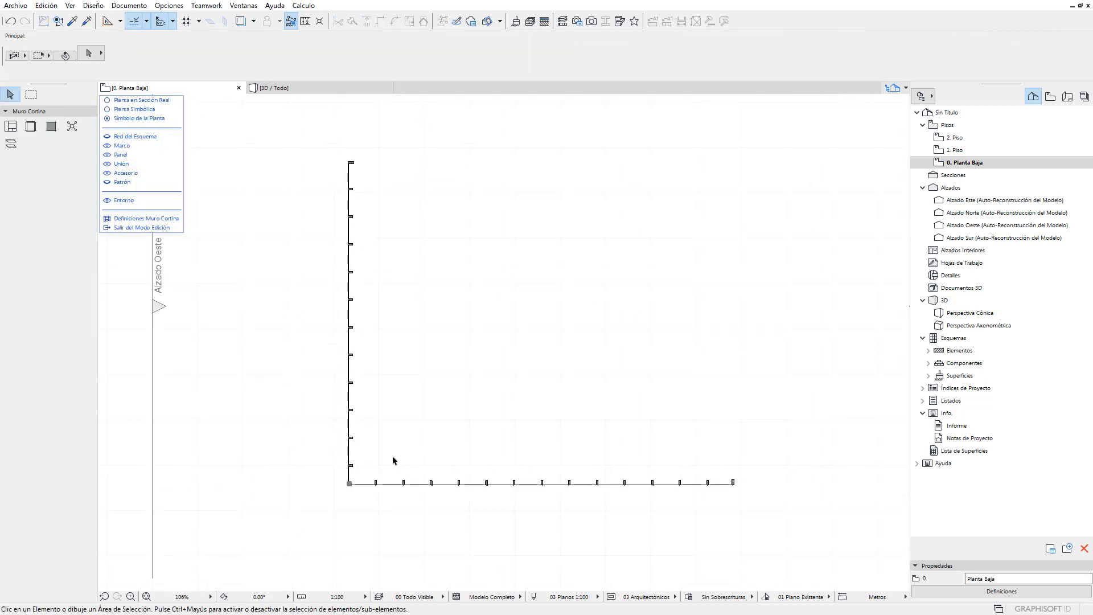
scroll(364, 444, up, 3)
scroll(317, 413, up, 2)
scroll(354, 529, down, 2)
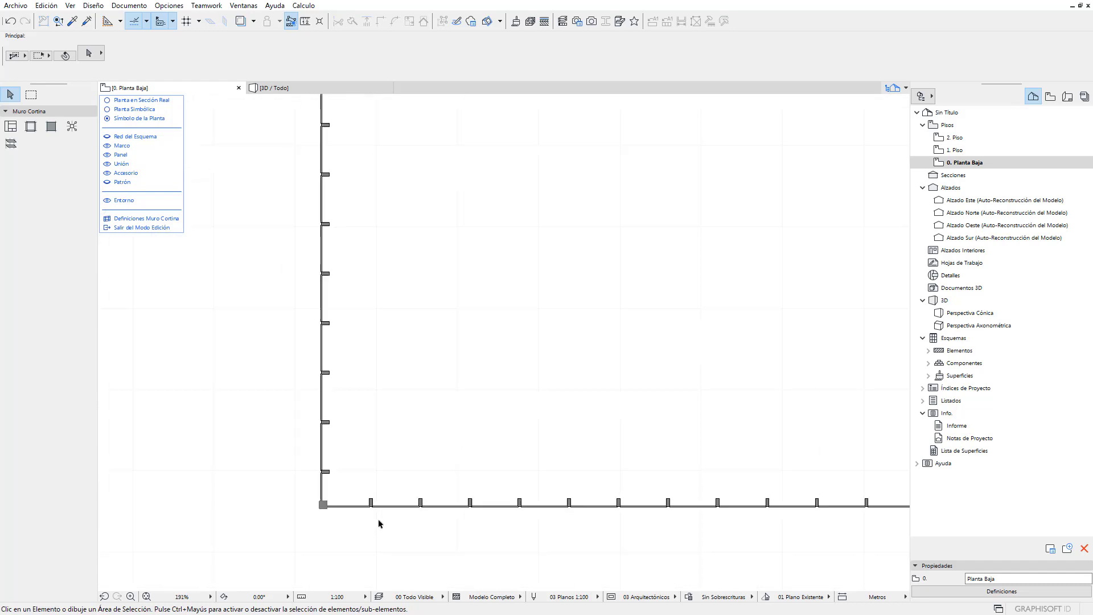
scroll(365, 515, down, 4)
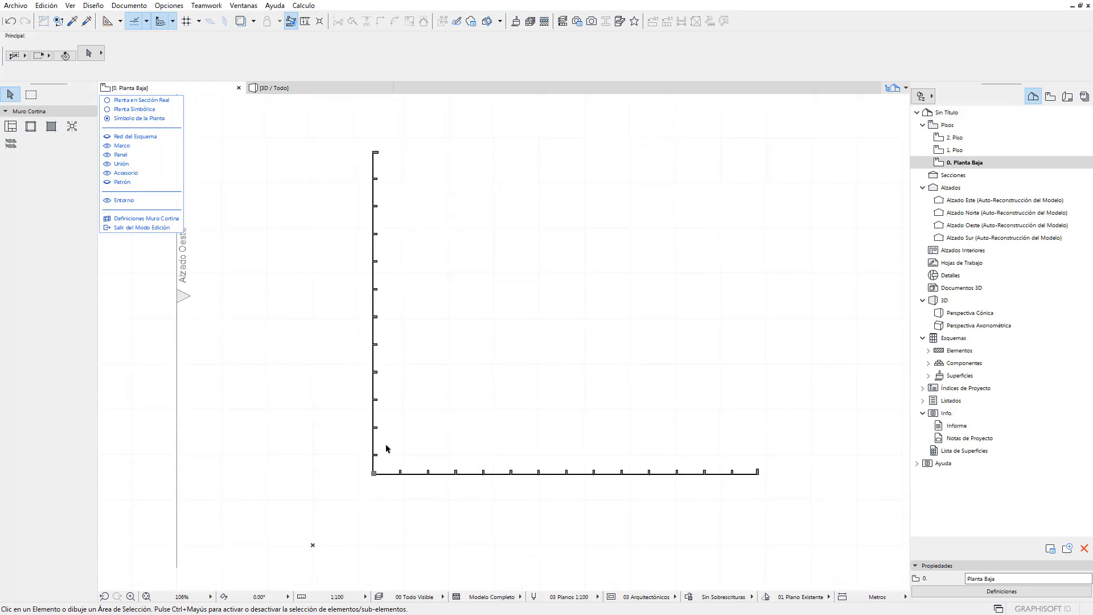
click(143, 227)
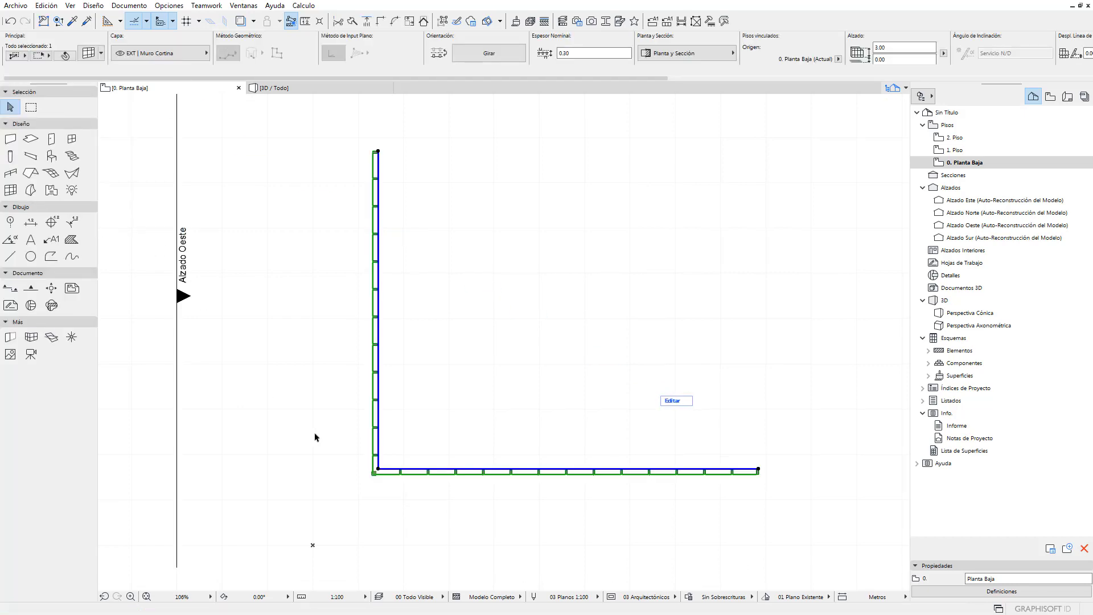
- Reselect the curtain wall and view it in 3D with F3
click(306, 475)
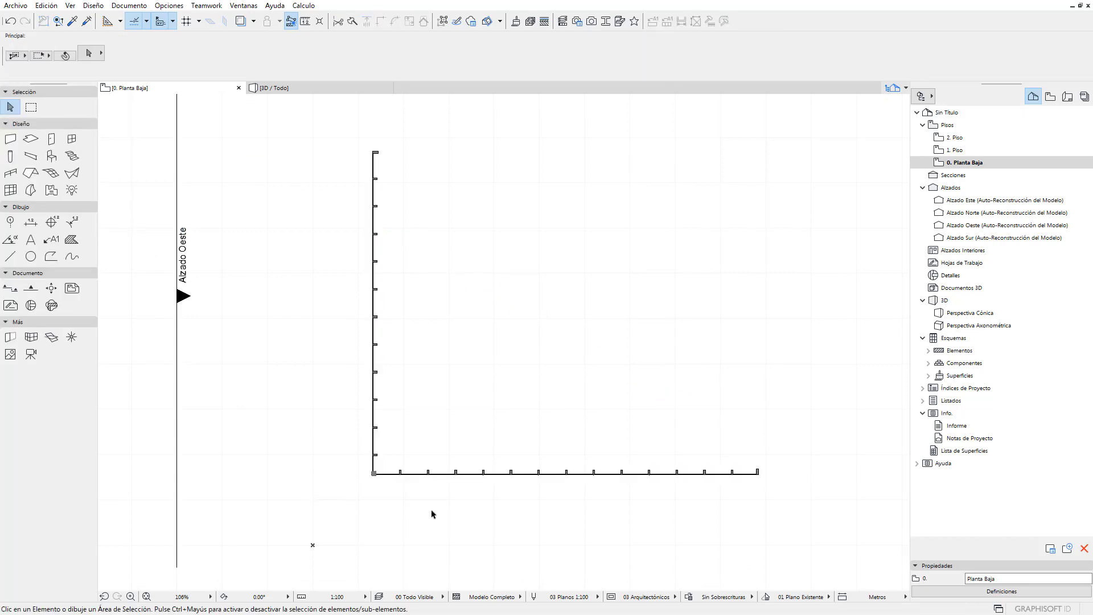
drag(432, 514, 351, 446)
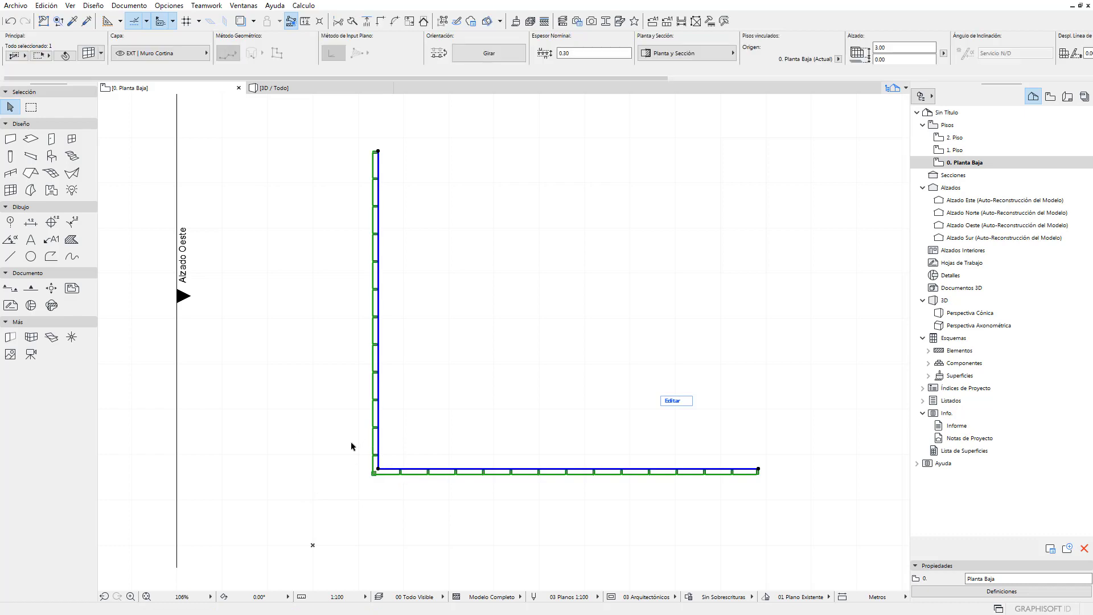
key(F3)
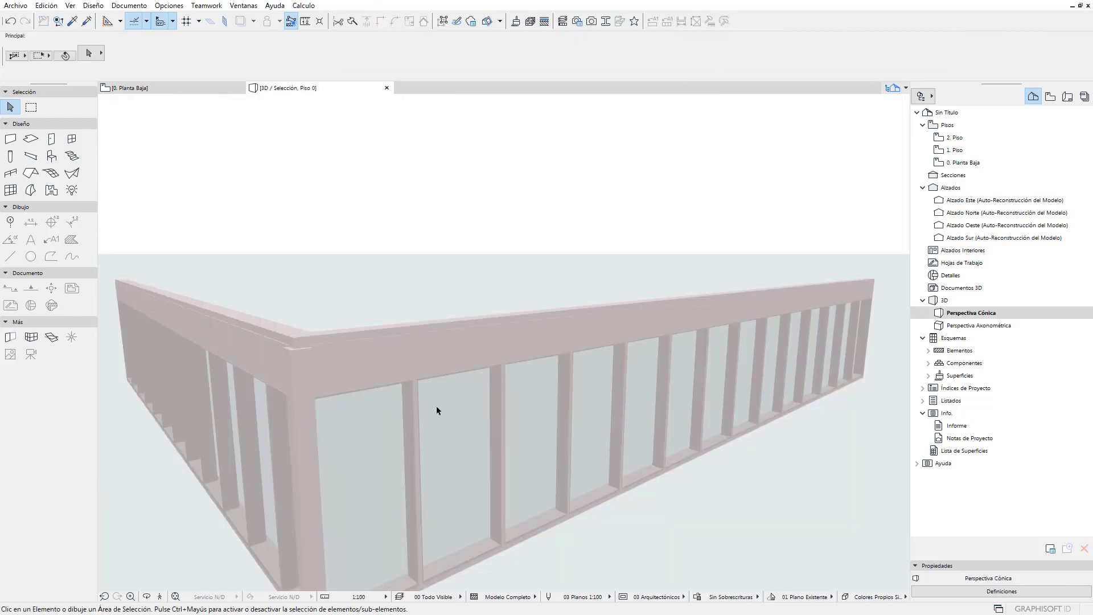
- Enter the curtain wall's editing mode in 3D, show the scheme grid, and pick the right segment's scheme
mouse_move(436, 405)
shift+middle_down()
mouse_move(524, 416)
mouse_move(556, 379)
mouse_move(542, 447)
shift+middle_up()
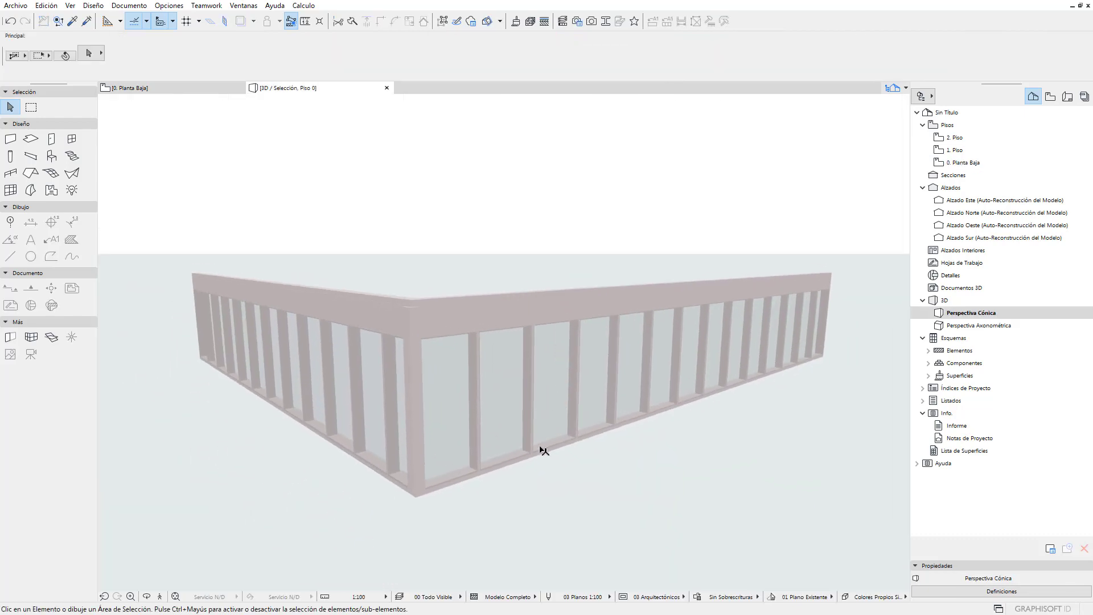
click(524, 459)
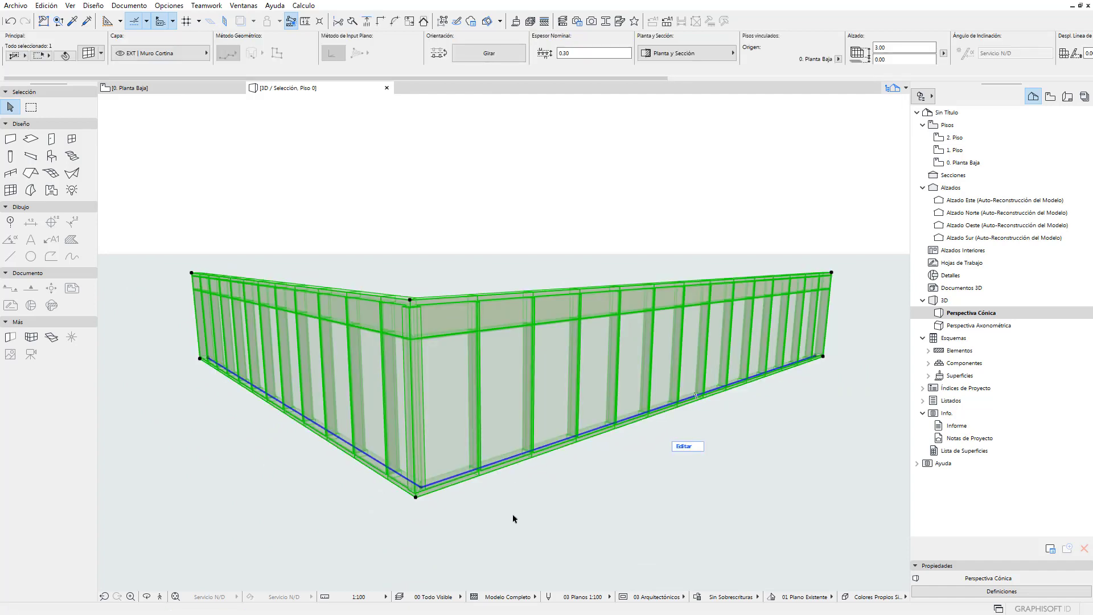
click(689, 448)
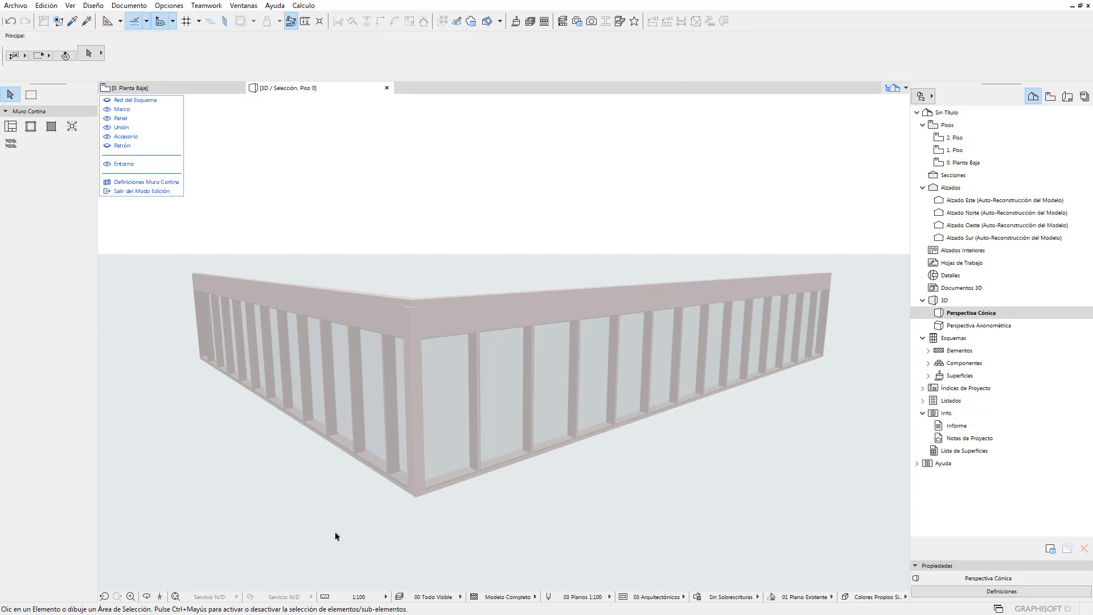
shift+middle_drag(417, 532, 453, 509)
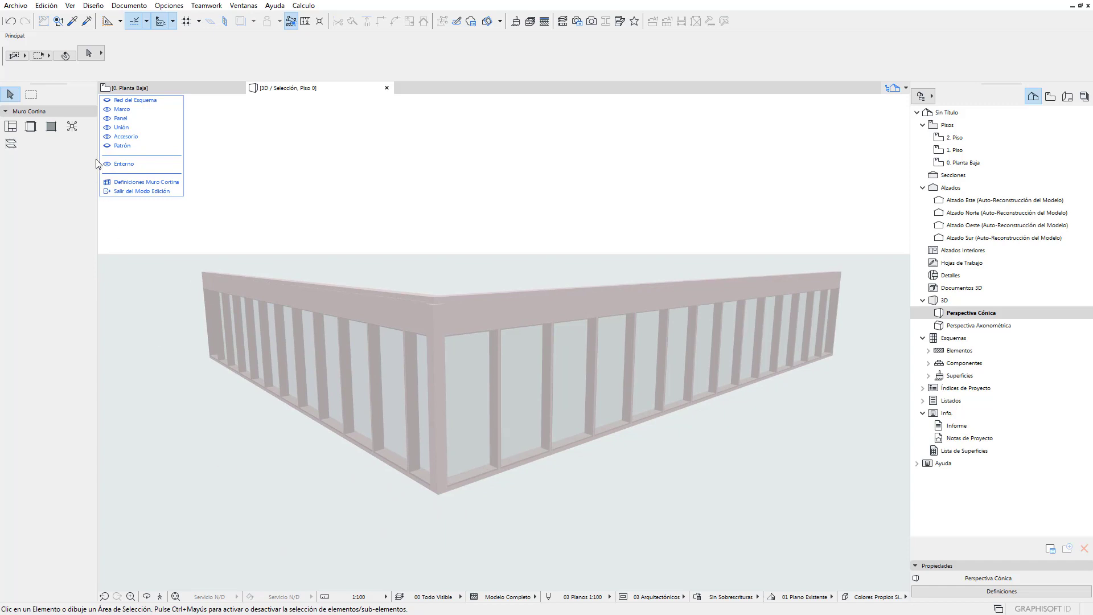
click(107, 100)
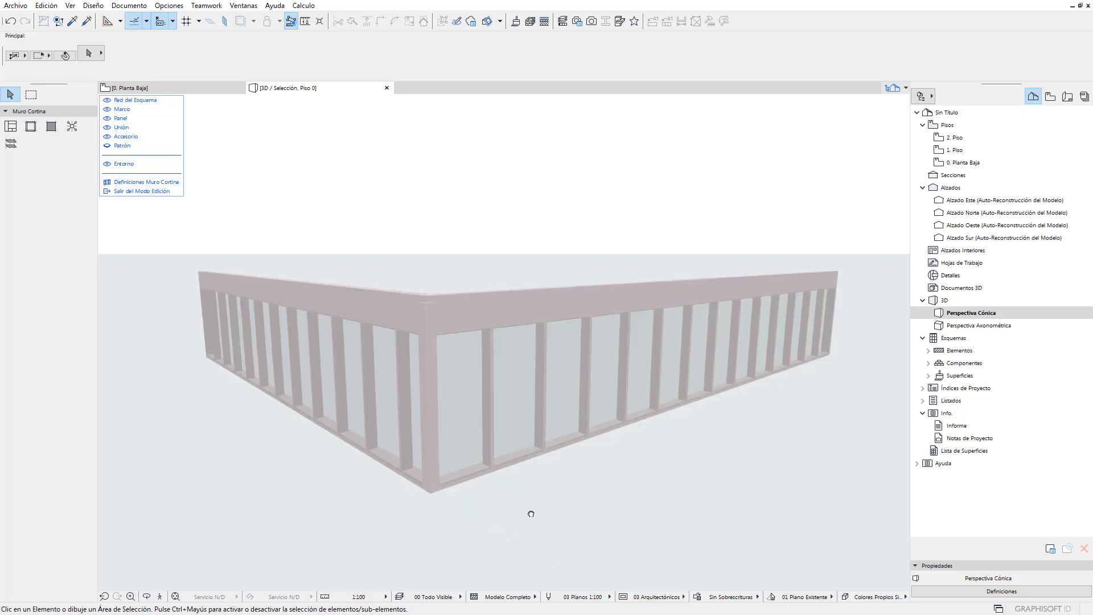
shift+middle_drag(530, 512, 529, 517)
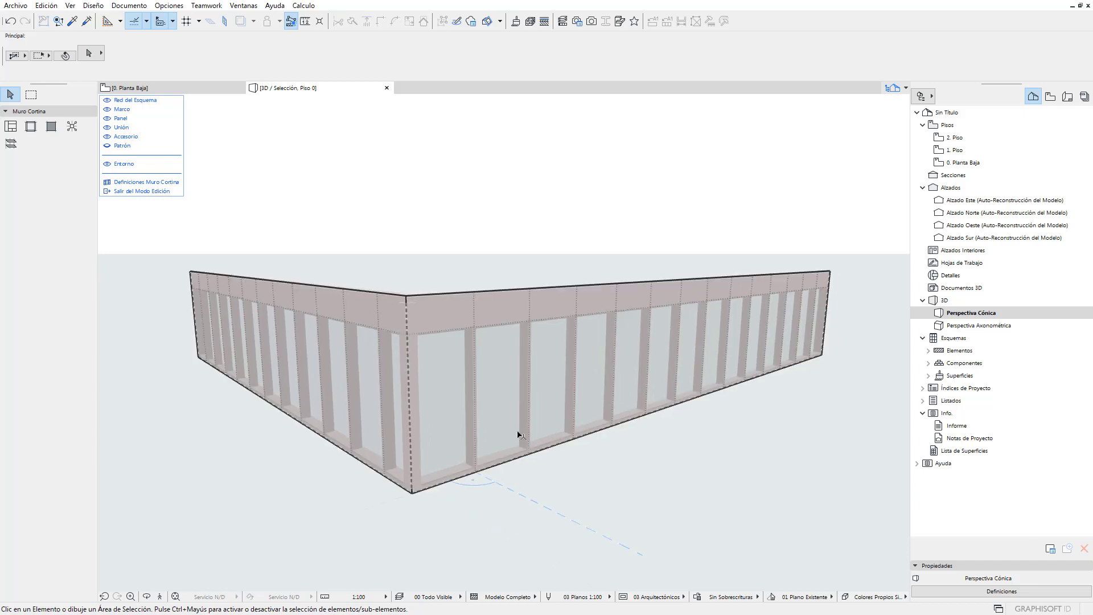
click(522, 291)
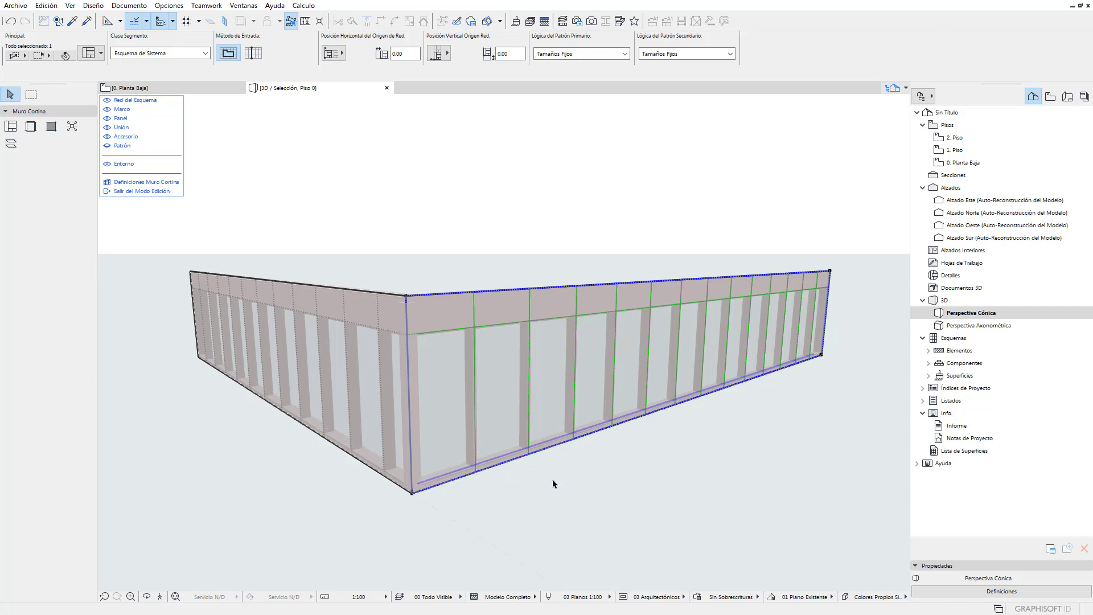
- Insert two new nodes on the right segment's outline near the corner
shift+middle_drag(553, 484, 508, 489)
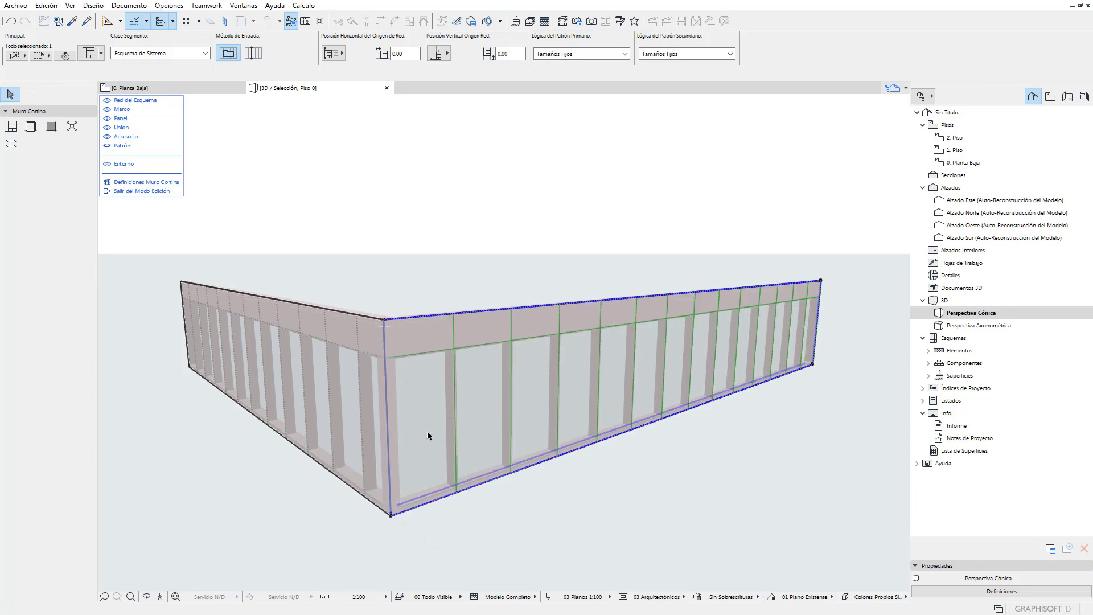
click(387, 390)
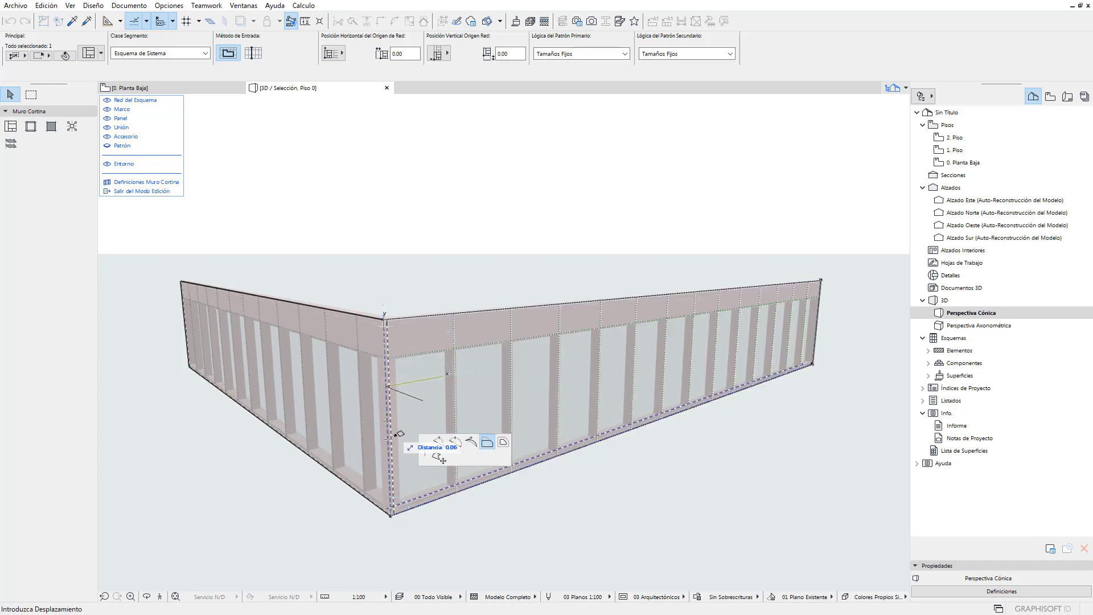
click(438, 442)
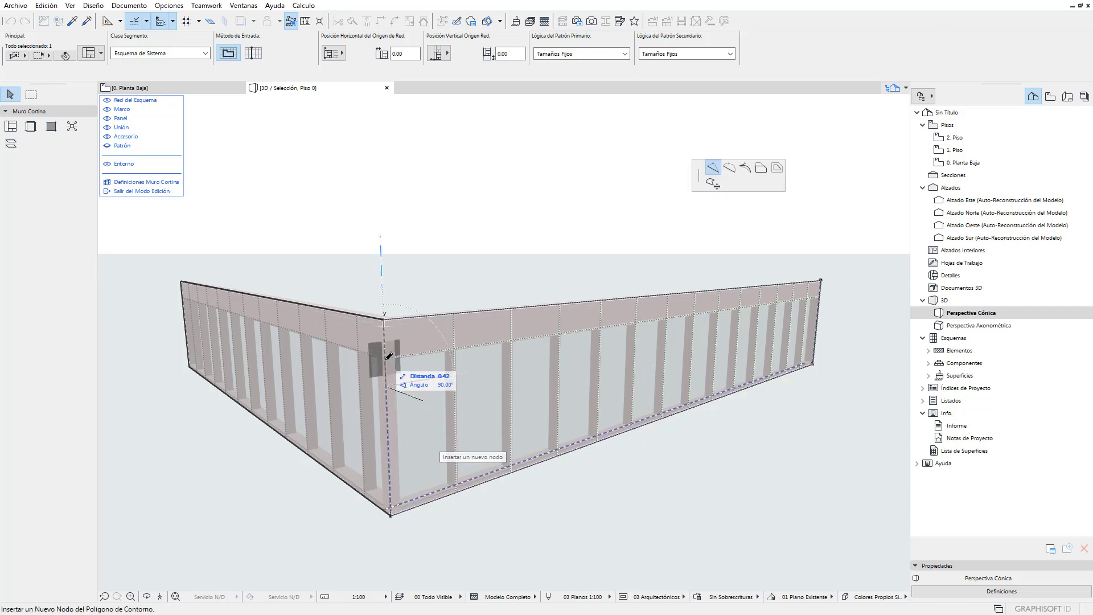
click(391, 384)
click(387, 456)
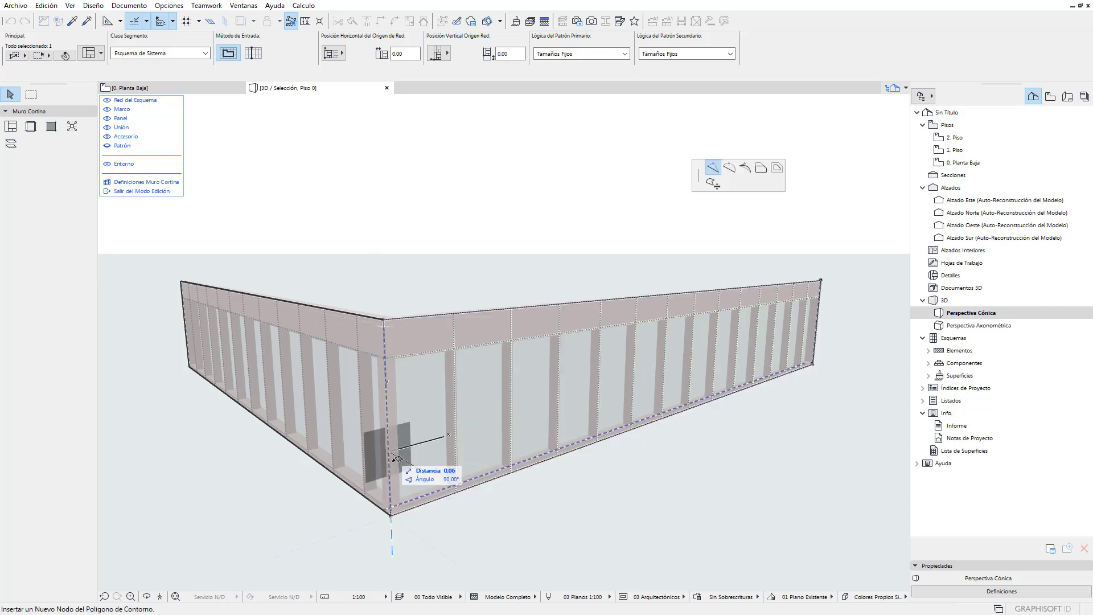
click(394, 497)
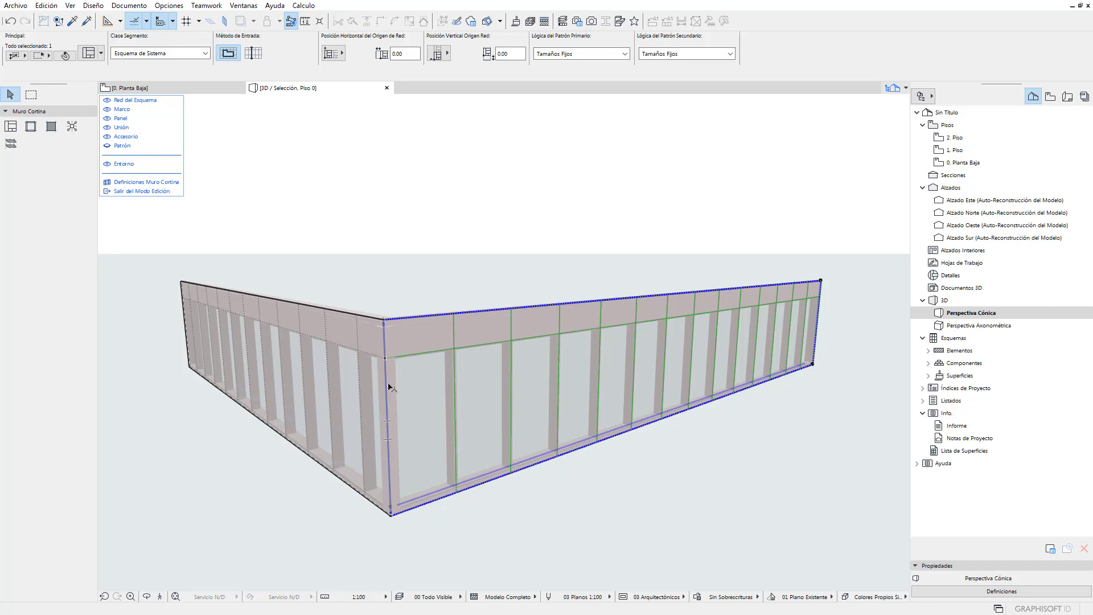
- Offset the right segment's corner edge by 1.22 and clear the selection
click(387, 401)
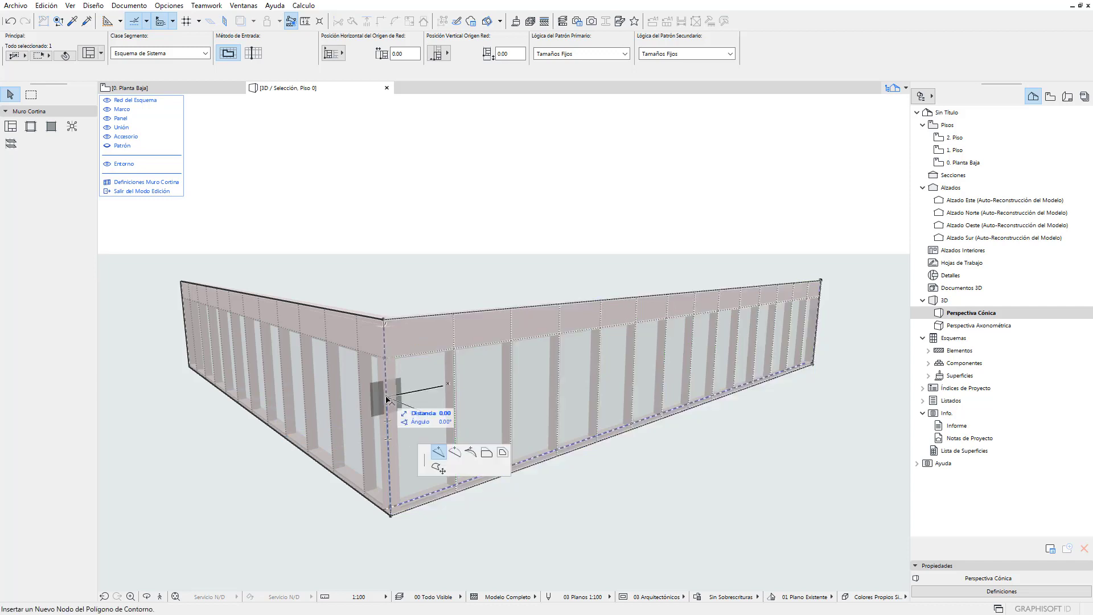
click(487, 453)
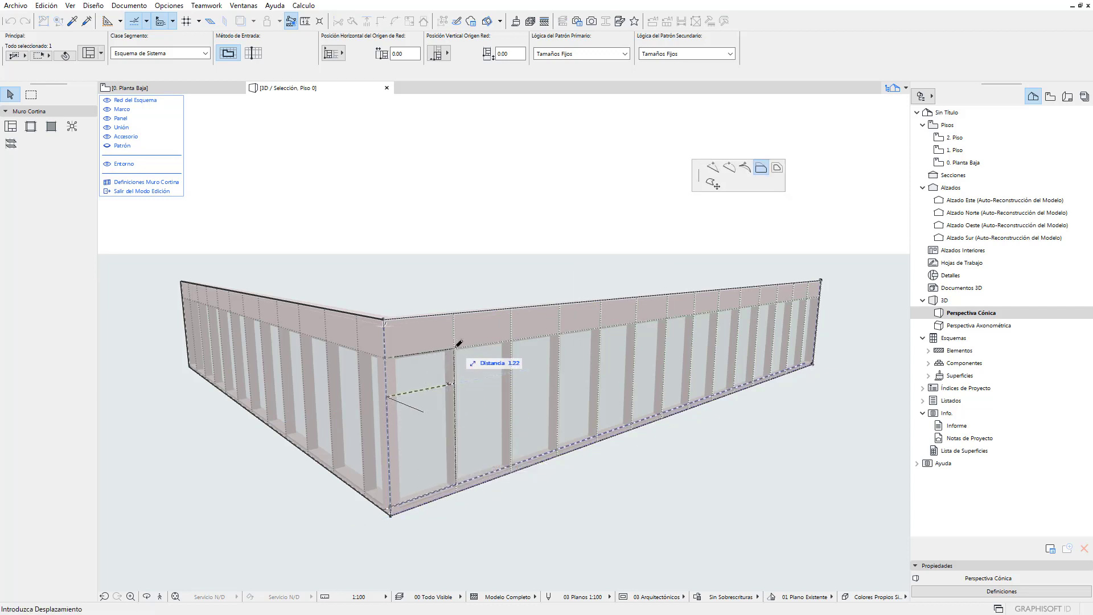
click(458, 343)
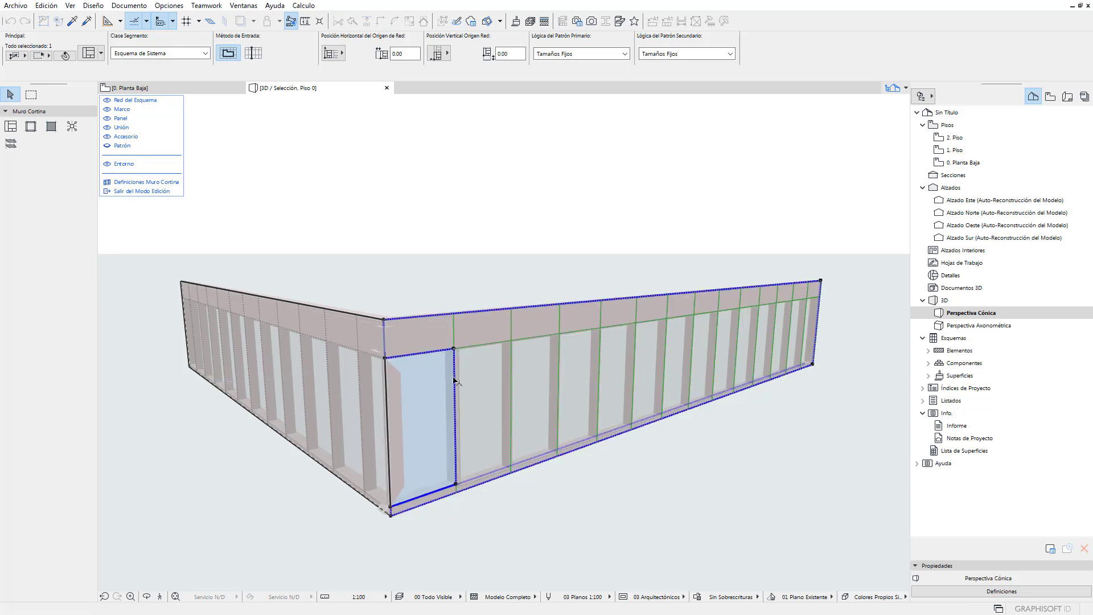
click(467, 539)
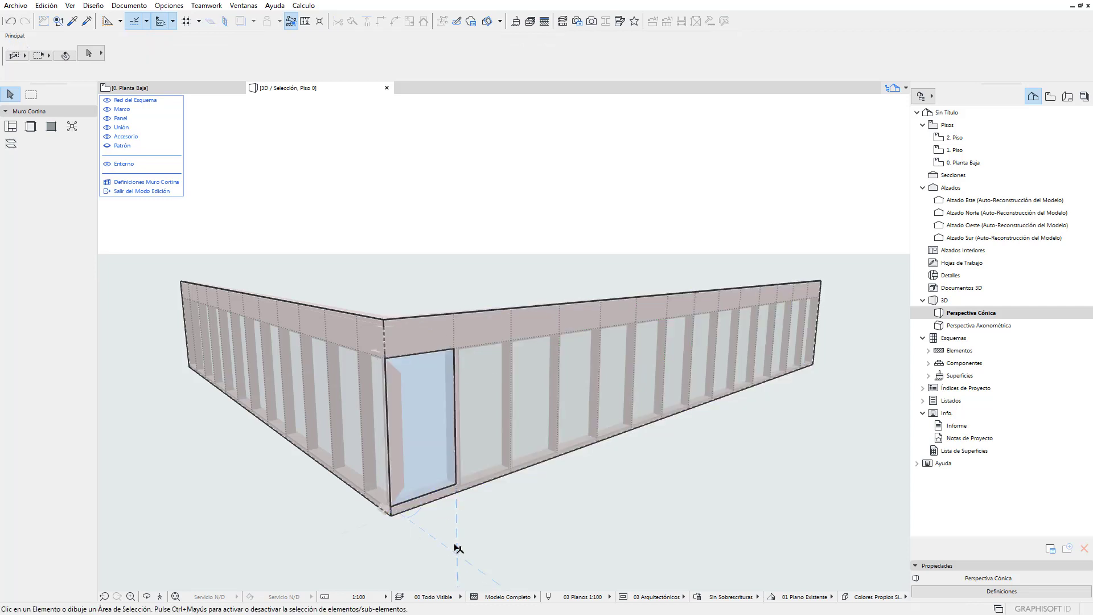
- Insert new nodes along the left scheme's corner edge
click(348, 315)
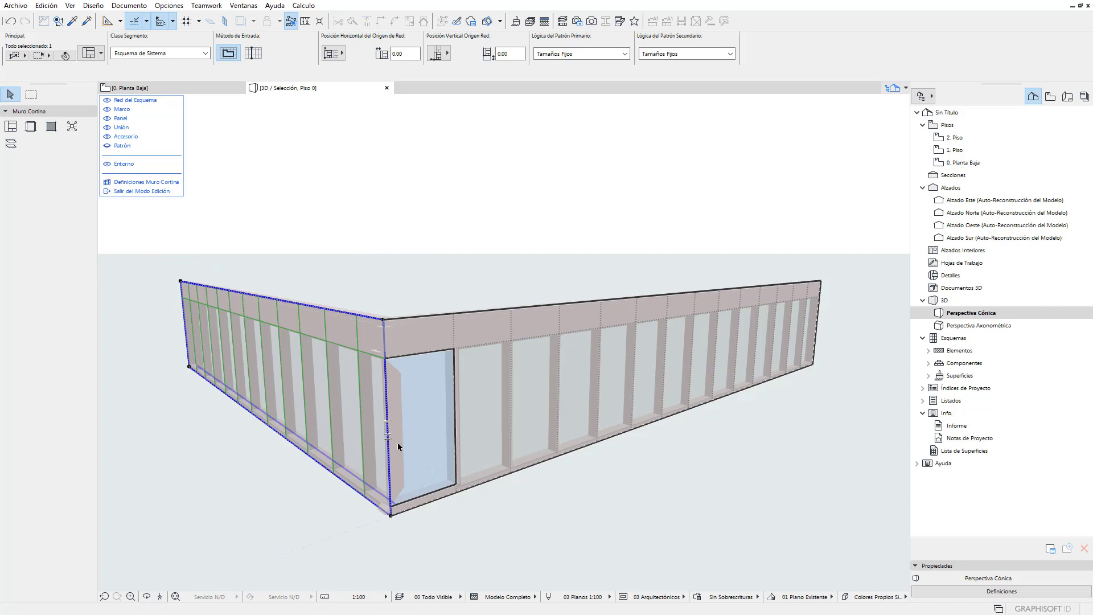
click(388, 411)
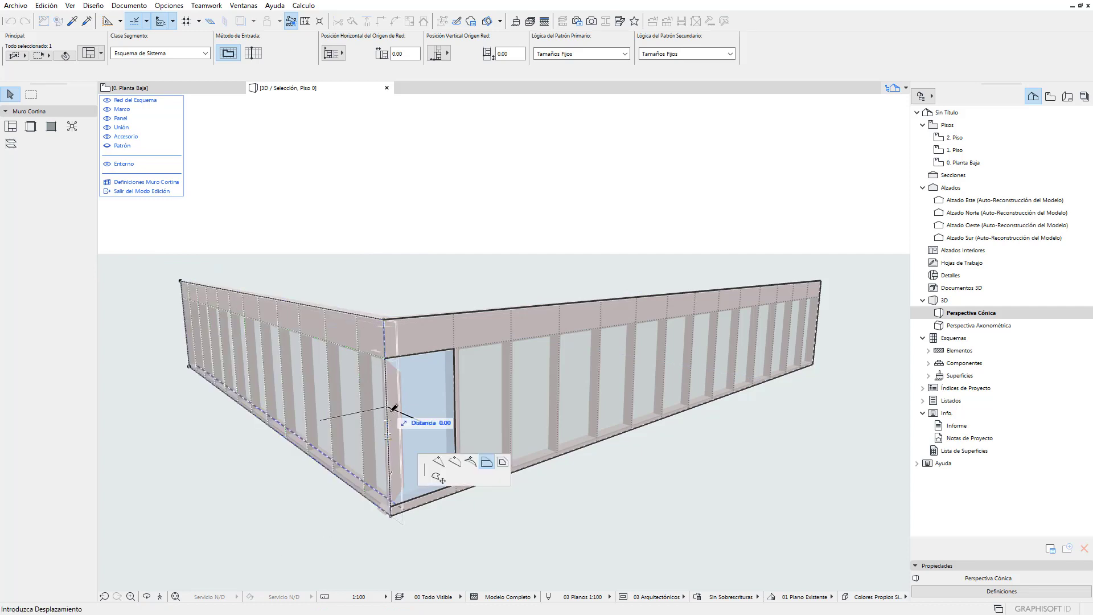
click(437, 434)
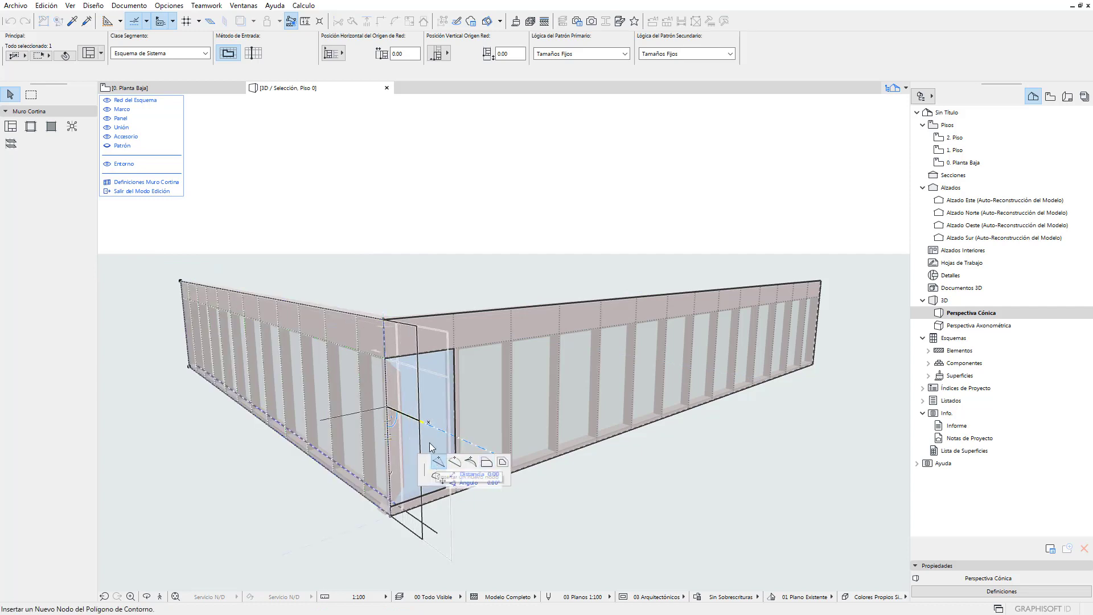
click(396, 356)
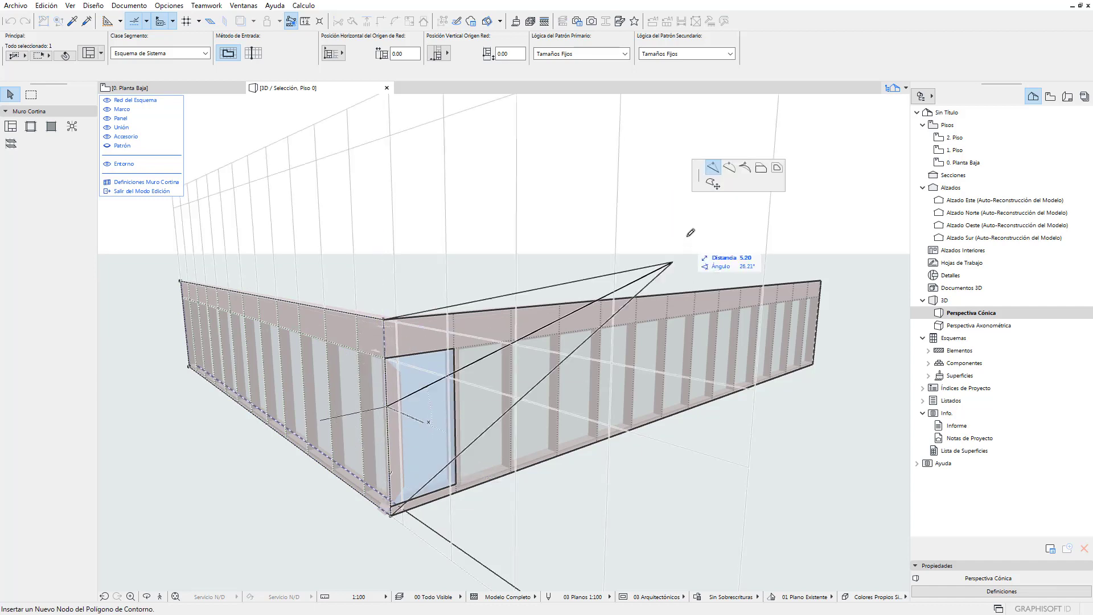
click(390, 356)
click(391, 447)
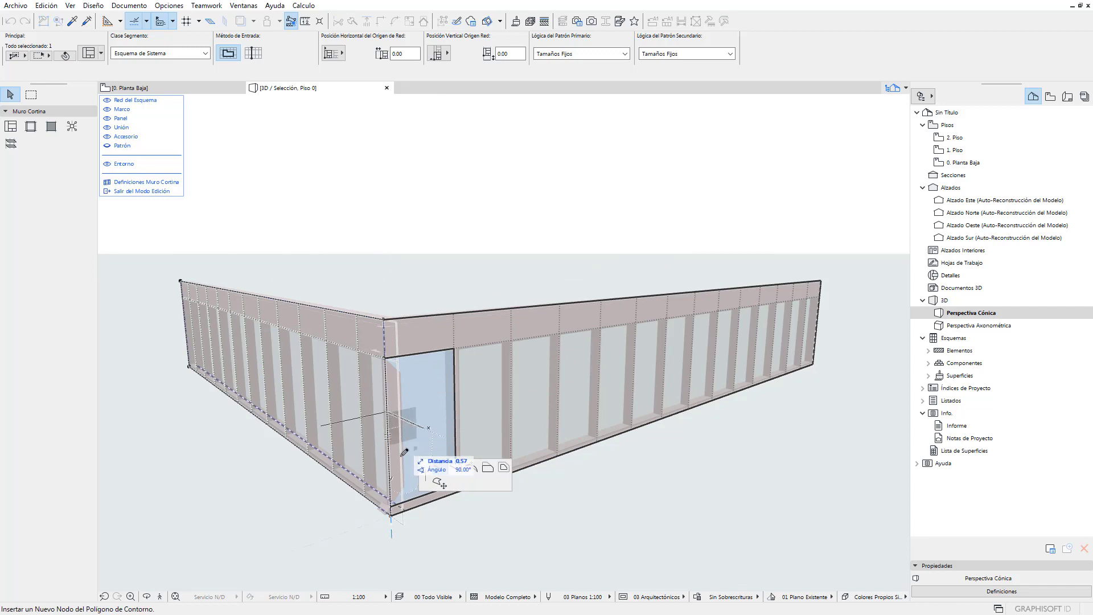
click(391, 501)
click(391, 514)
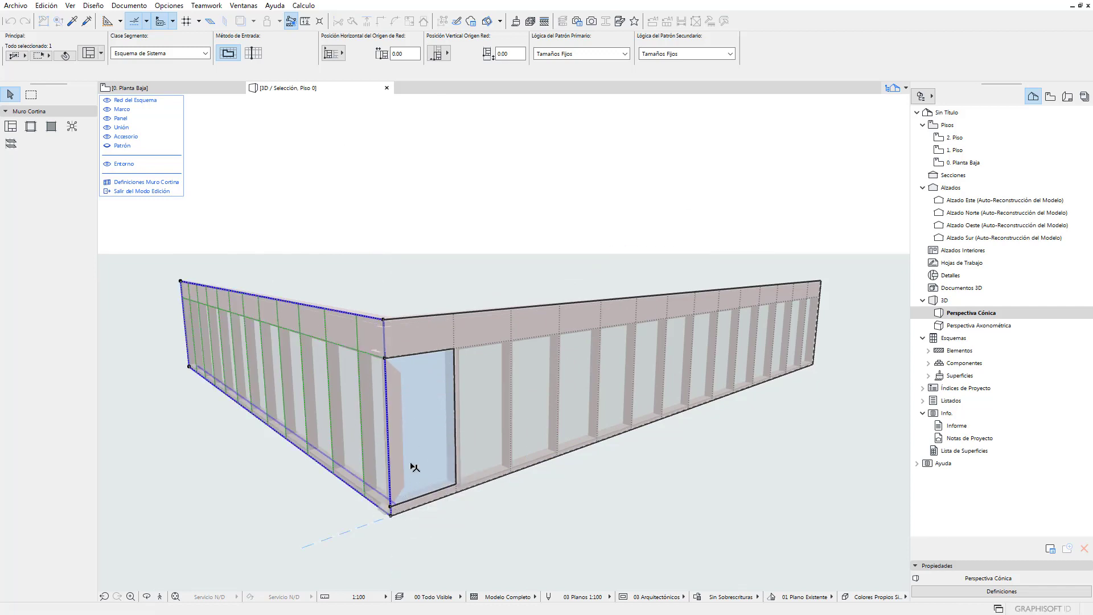
scroll(404, 464, up, 1)
scroll(393, 478, up, 1)
scroll(394, 482, up, 1)
scroll(410, 478, up, 1)
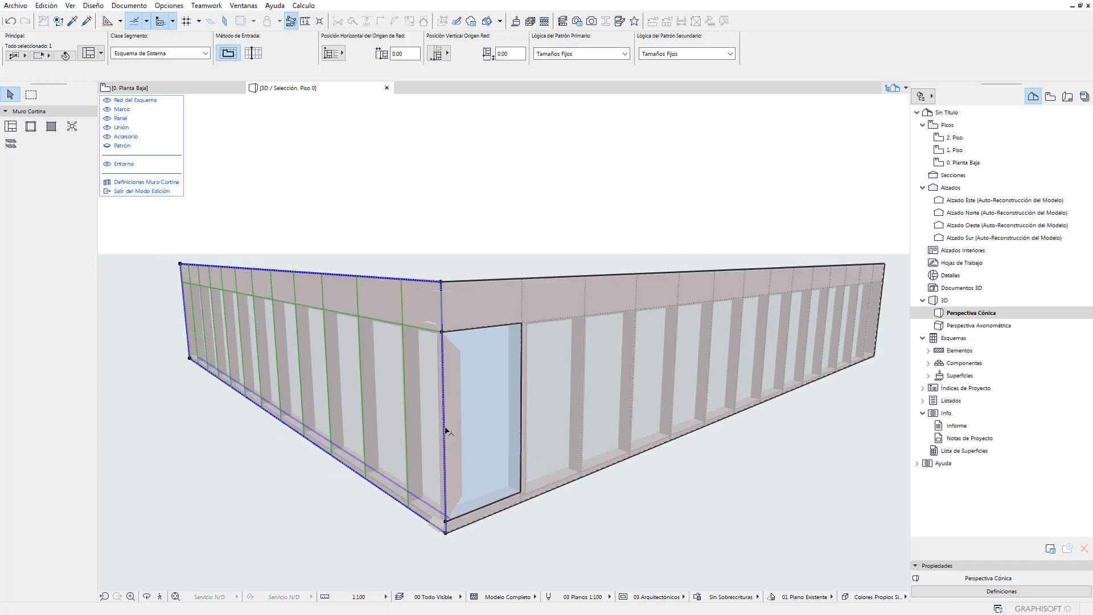
- Inspect the vertical corner frame's context options without changing anything, then deselect it
click(447, 431)
click(447, 431)
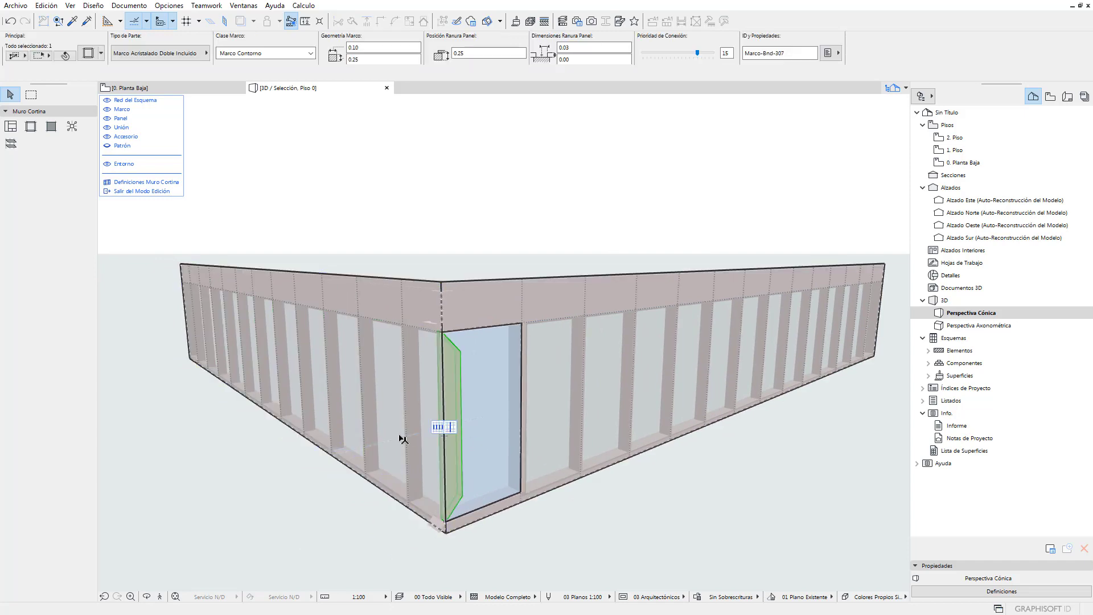
right_click(428, 400)
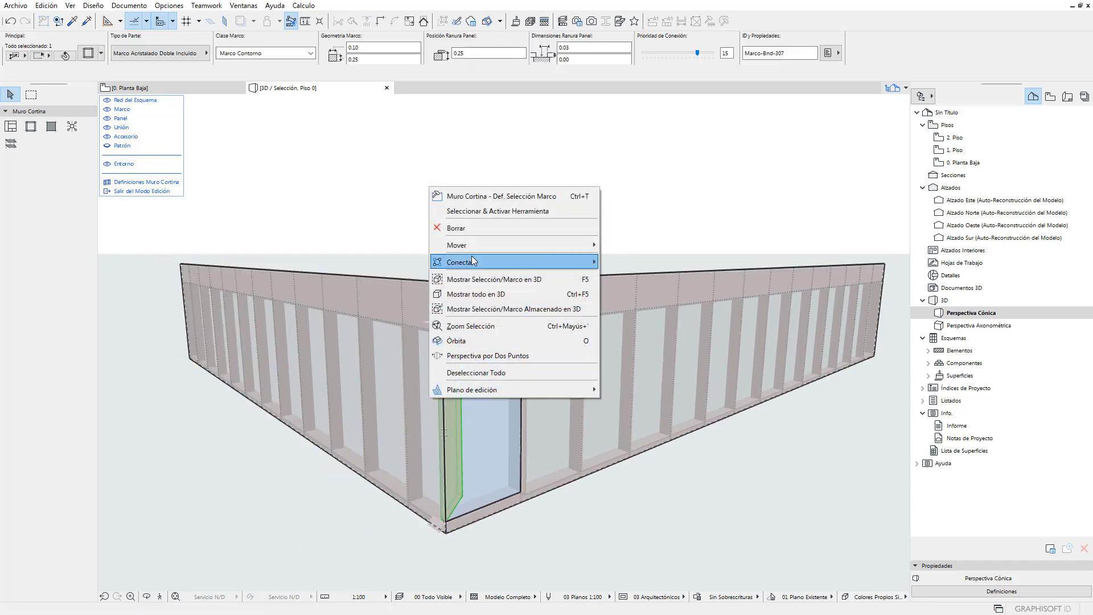
click(406, 235)
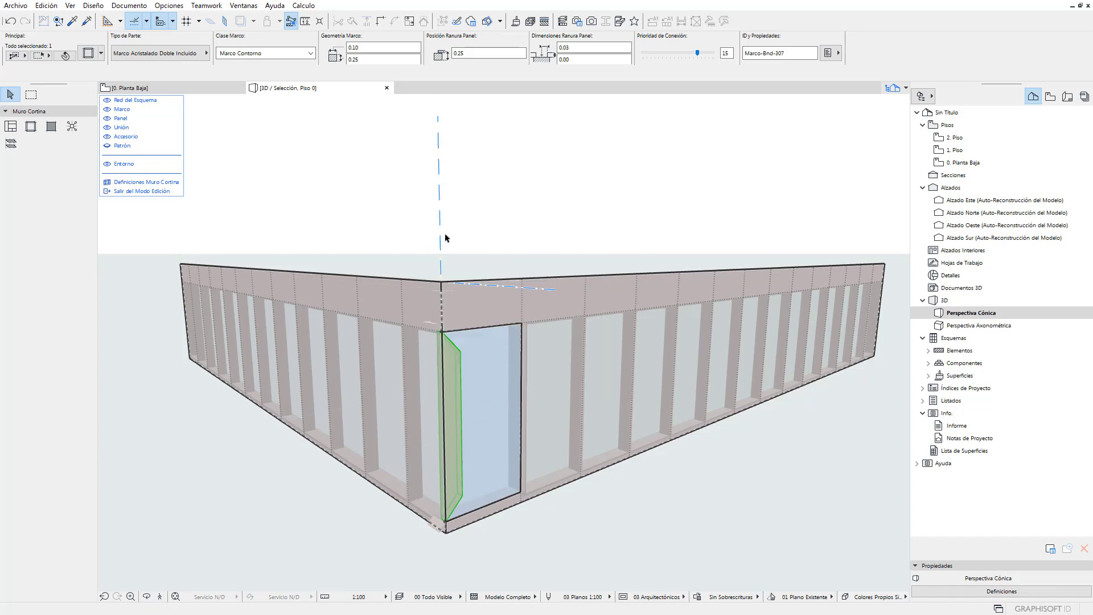
click(444, 242)
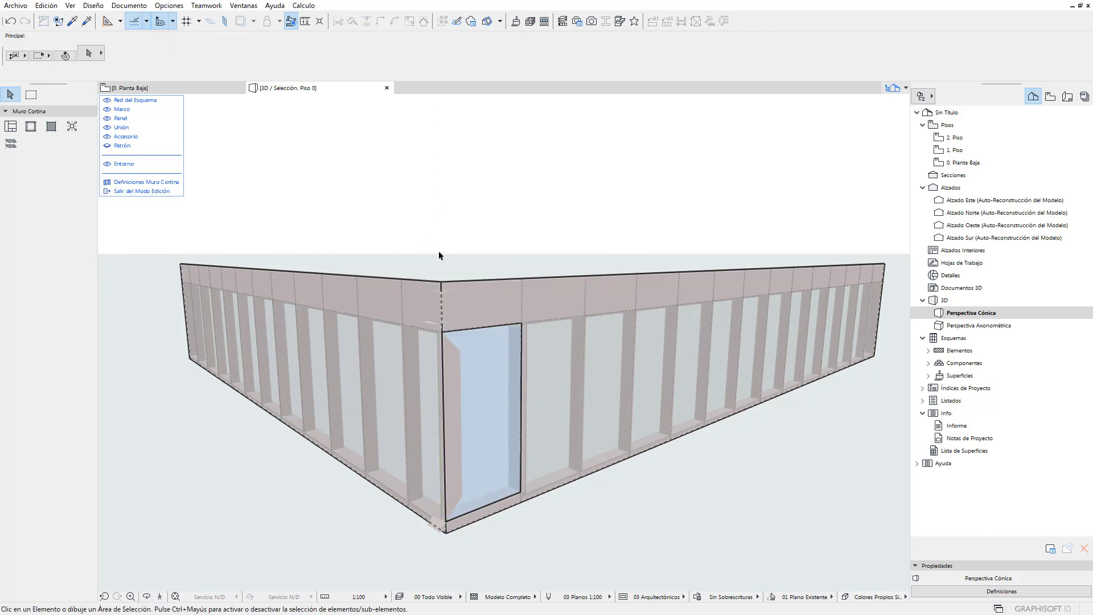
- Offset the left scheme's corner edge back from the corner
key(o)
click(424, 294)
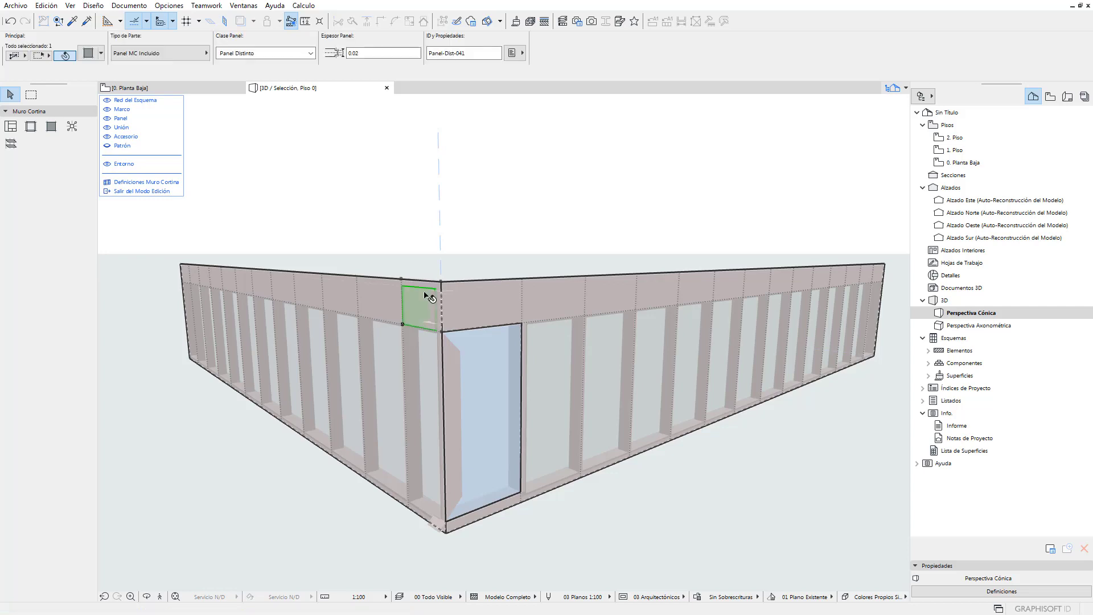
click(391, 277)
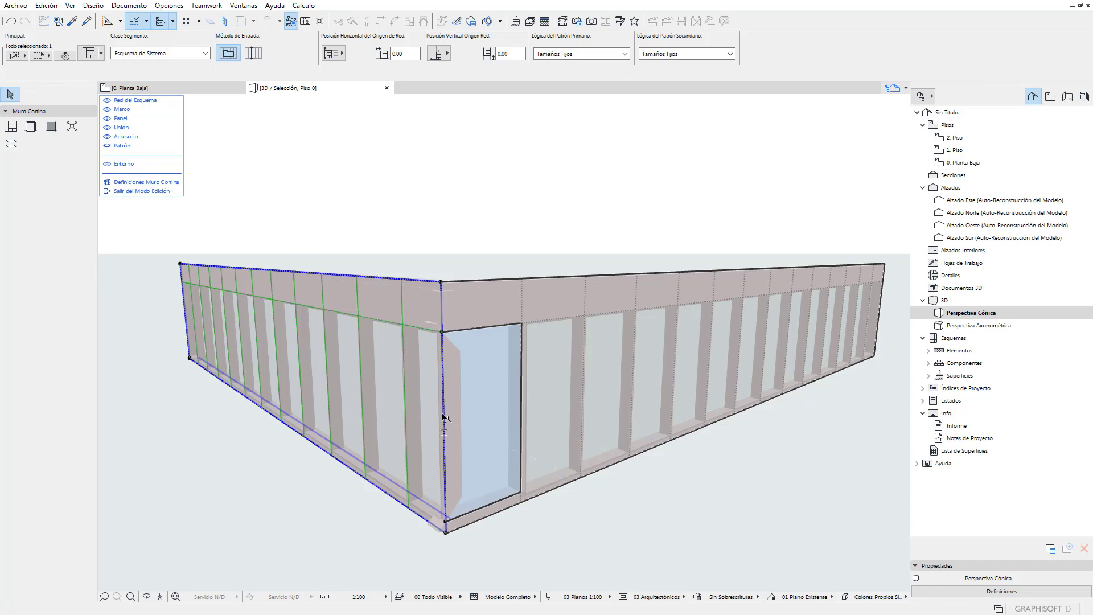
click(444, 418)
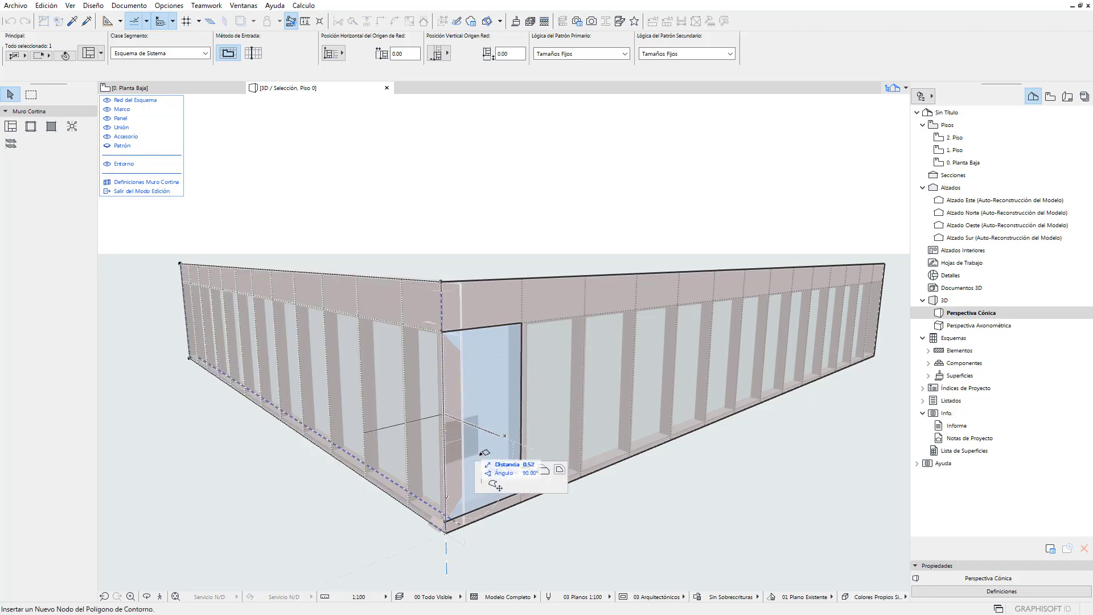
click(543, 471)
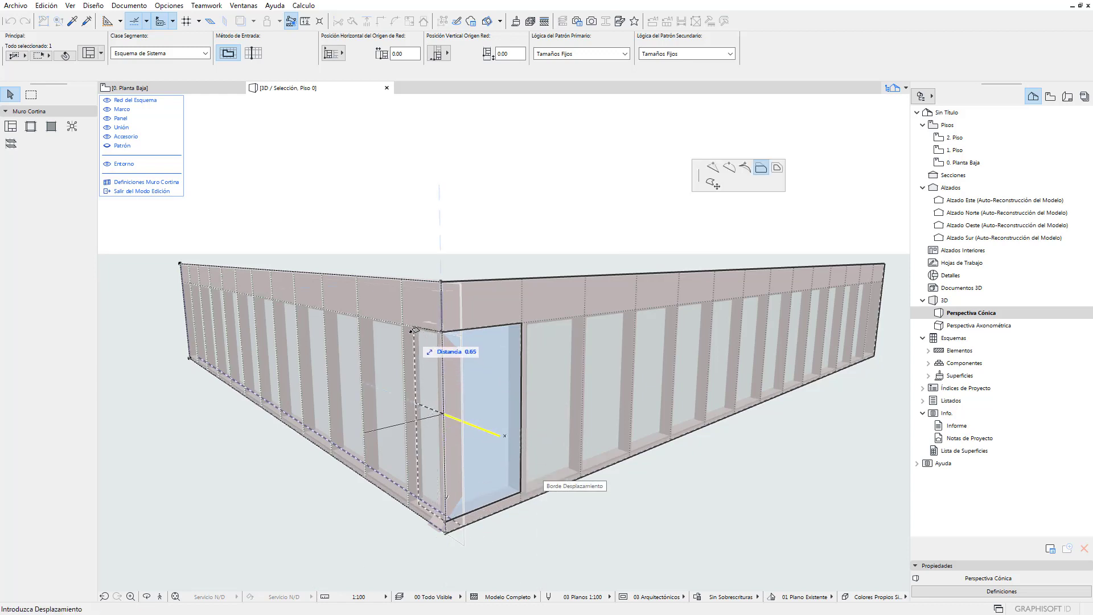
click(406, 323)
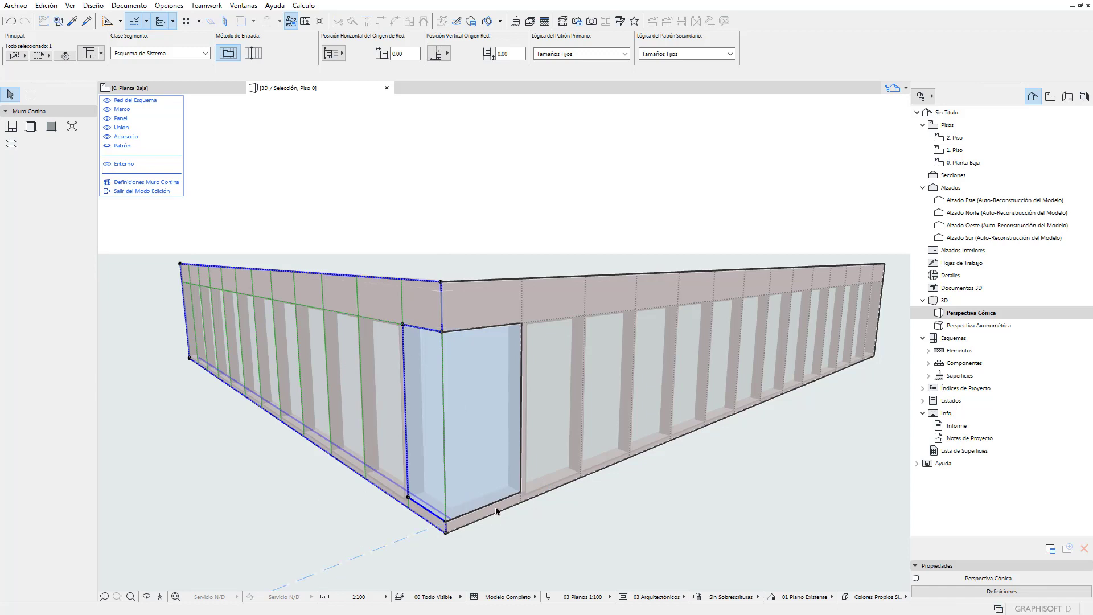
- Push the left edge further from the corner and exit curtain wall editing
click(406, 390)
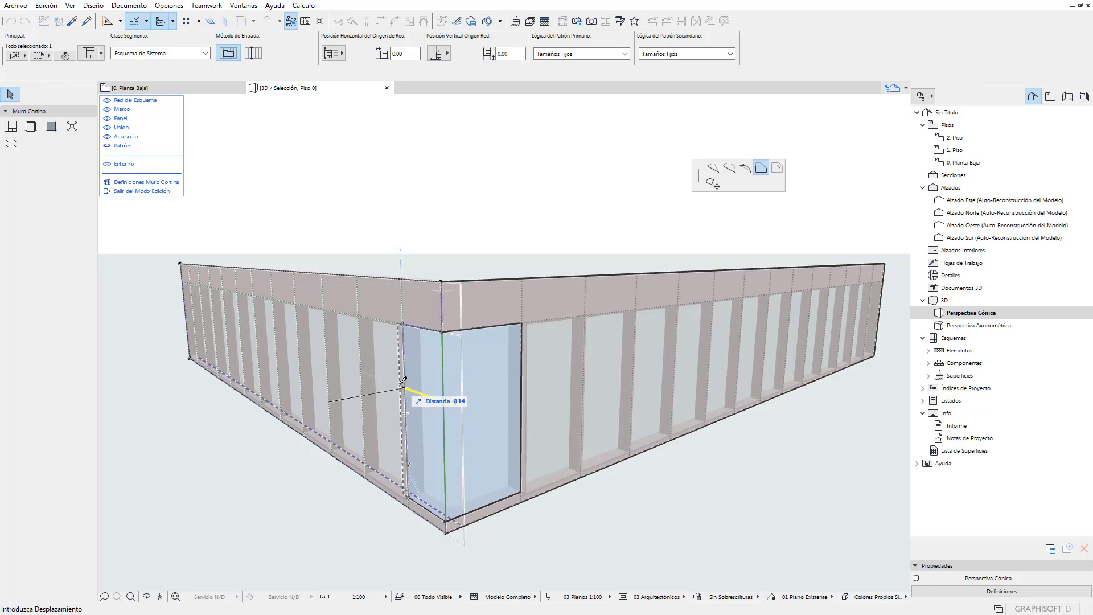
click(362, 319)
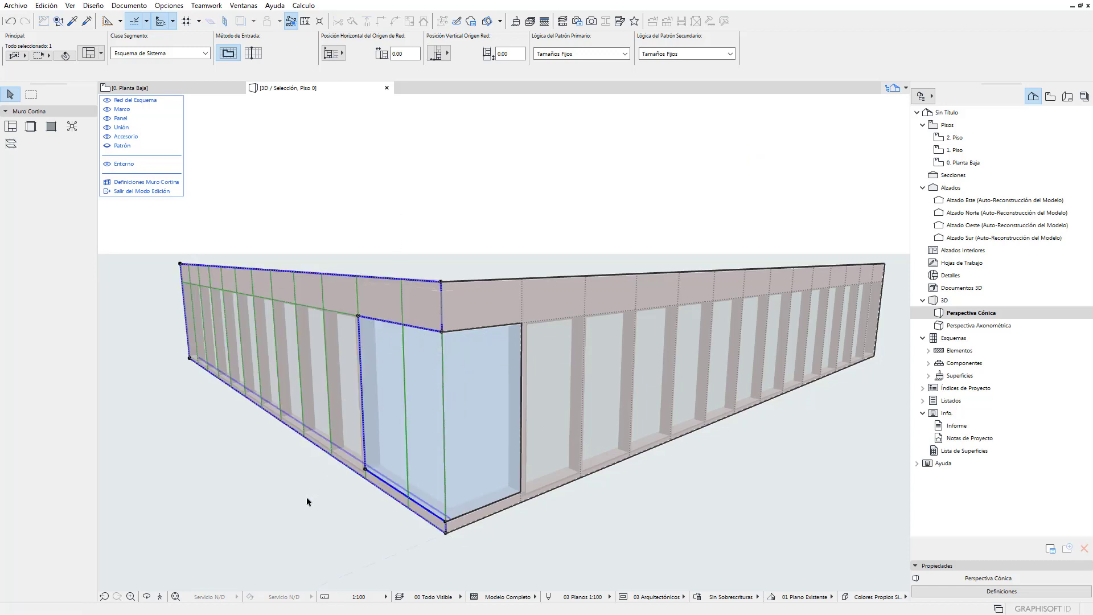
click(168, 192)
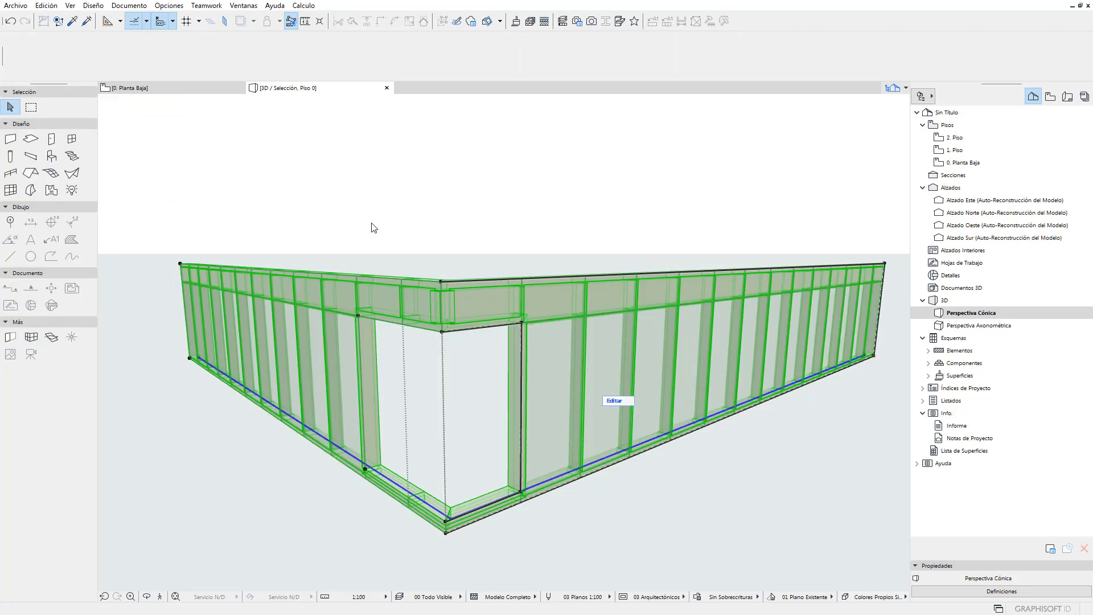
click(523, 215)
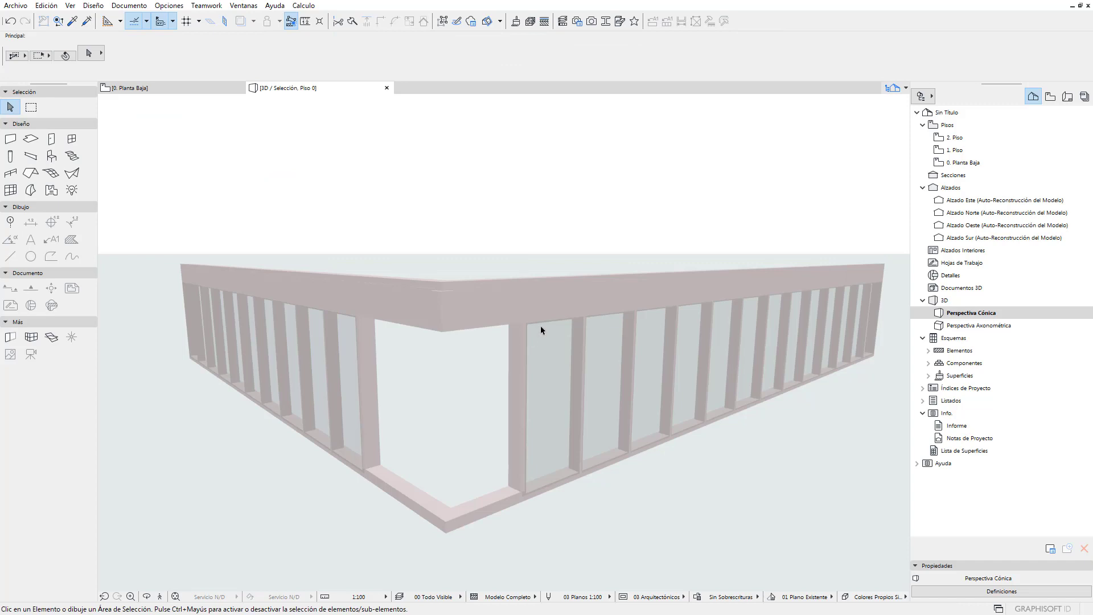
mouse_move(468, 494)
shift+middle_down()
mouse_move(361, 488)
mouse_move(653, 478)
mouse_move(471, 481)
mouse_move(435, 524)
shift+middle_up()
middle_drag(444, 523, 442, 483)
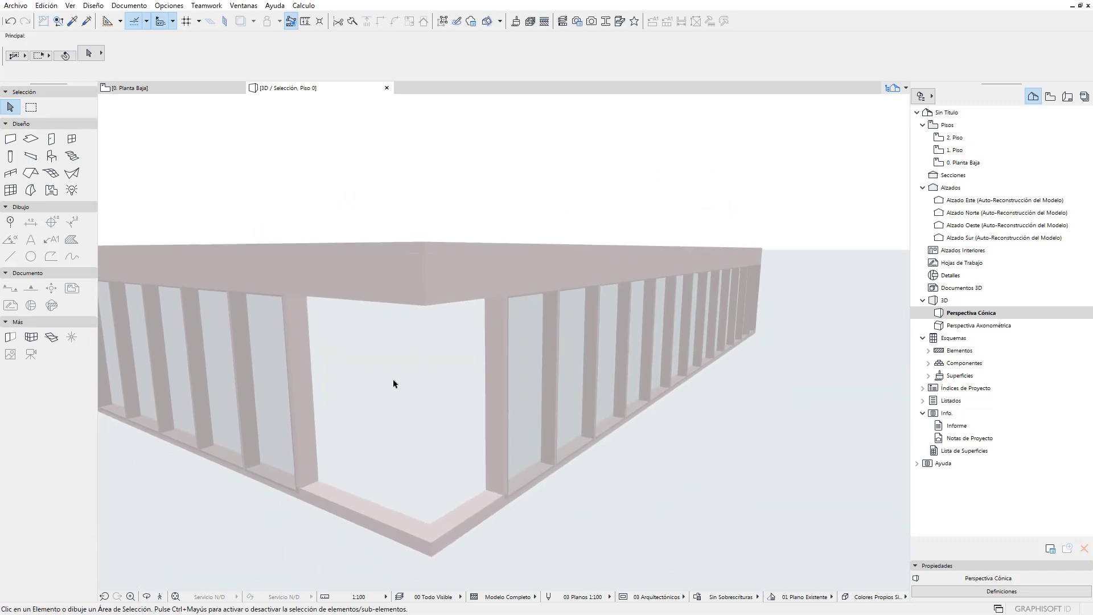
mouse_move(384, 408)
middle_down()
mouse_move(408, 409)
mouse_move(420, 396)
mouse_move(430, 427)
mouse_move(445, 430)
mouse_move(467, 416)
middle_up()
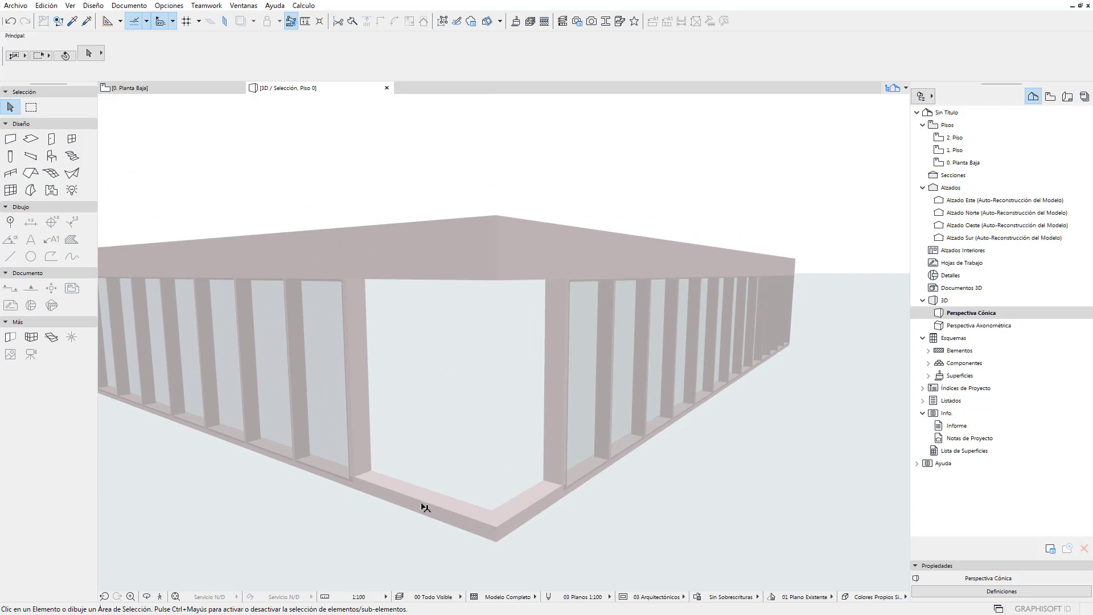
shift+middle_drag(442, 415, 444, 319)
- Re-enter curtain wall editing with the scheme grid shown and move the left scheme edge to the corner
click(383, 477)
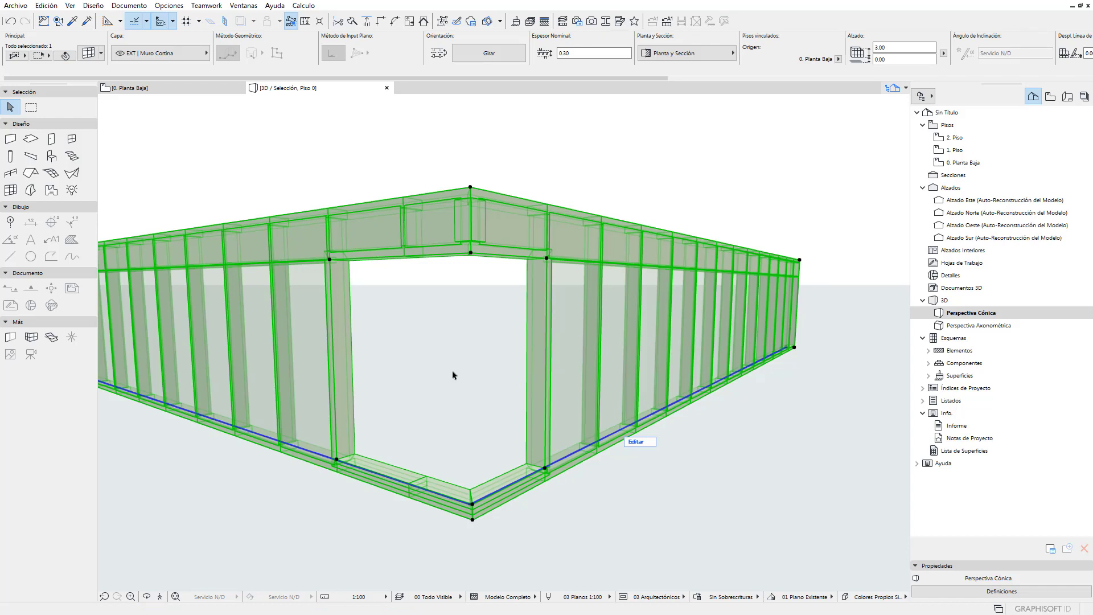
click(633, 444)
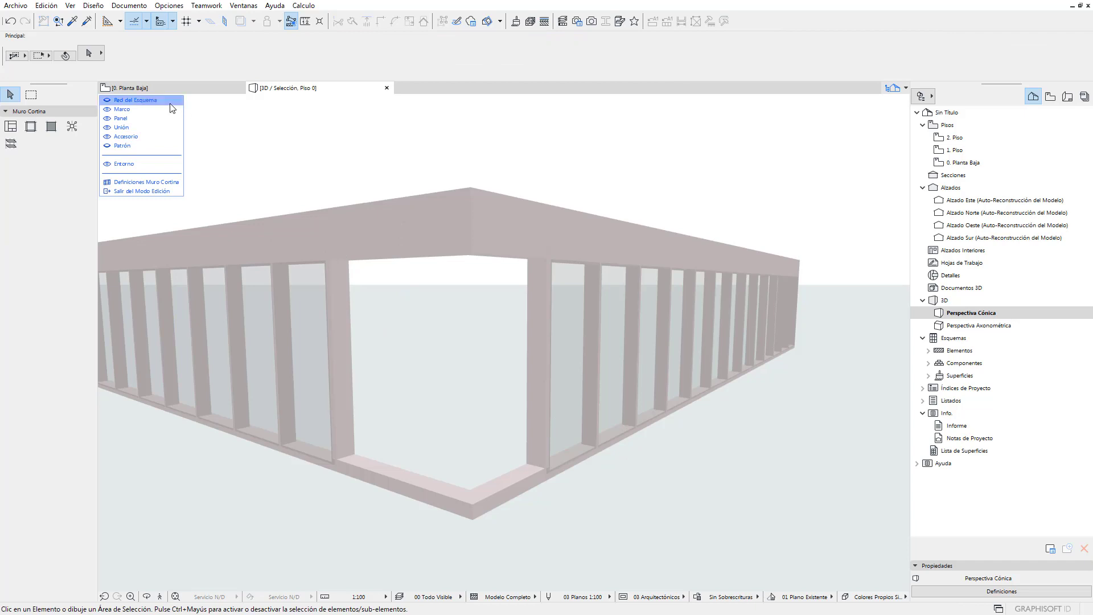
click(107, 100)
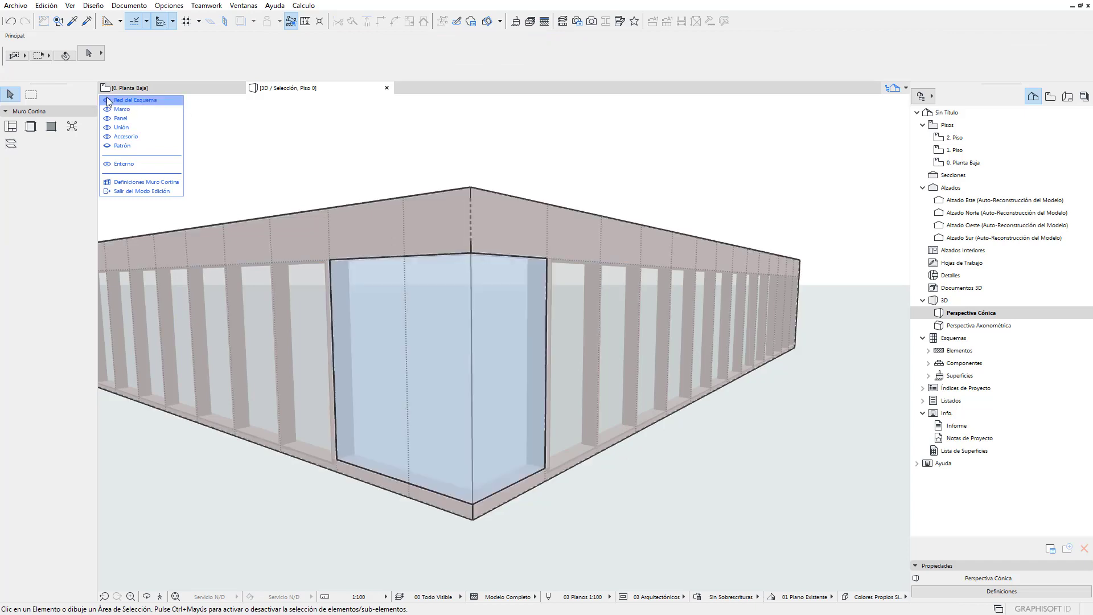
click(332, 292)
click(341, 292)
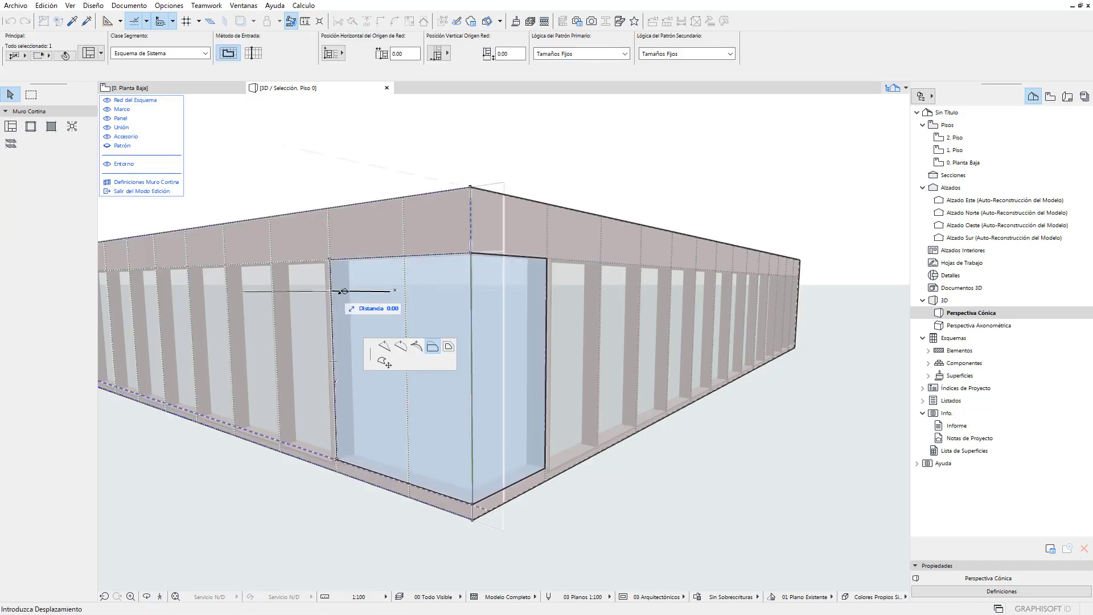
click(549, 346)
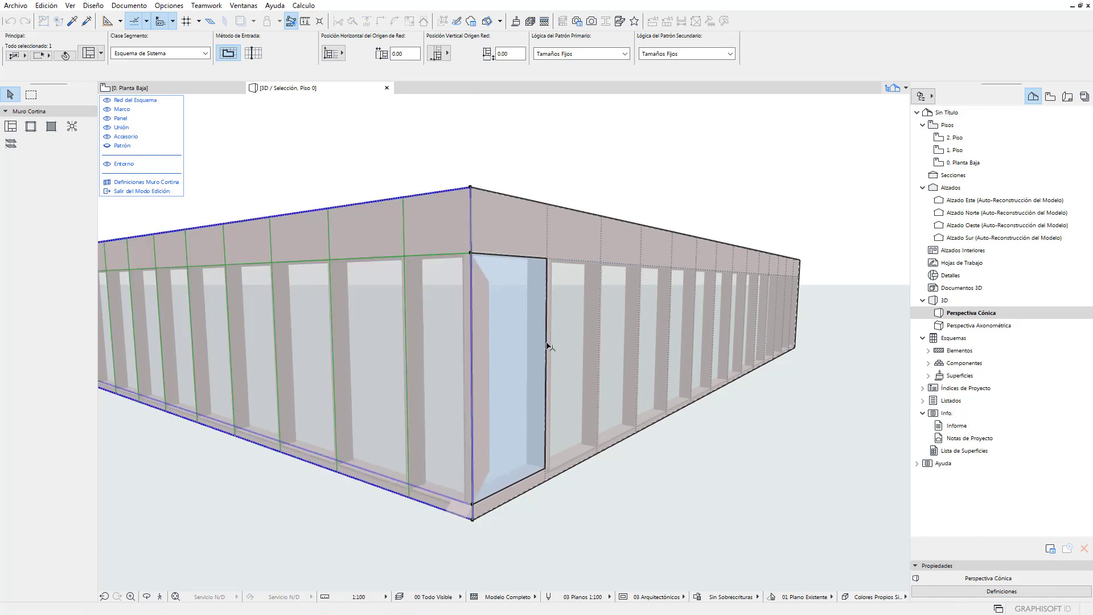
- Offset the right scheme's edge back to the corner, hide the scheme grid, and pick the corner mullion
click(549, 345)
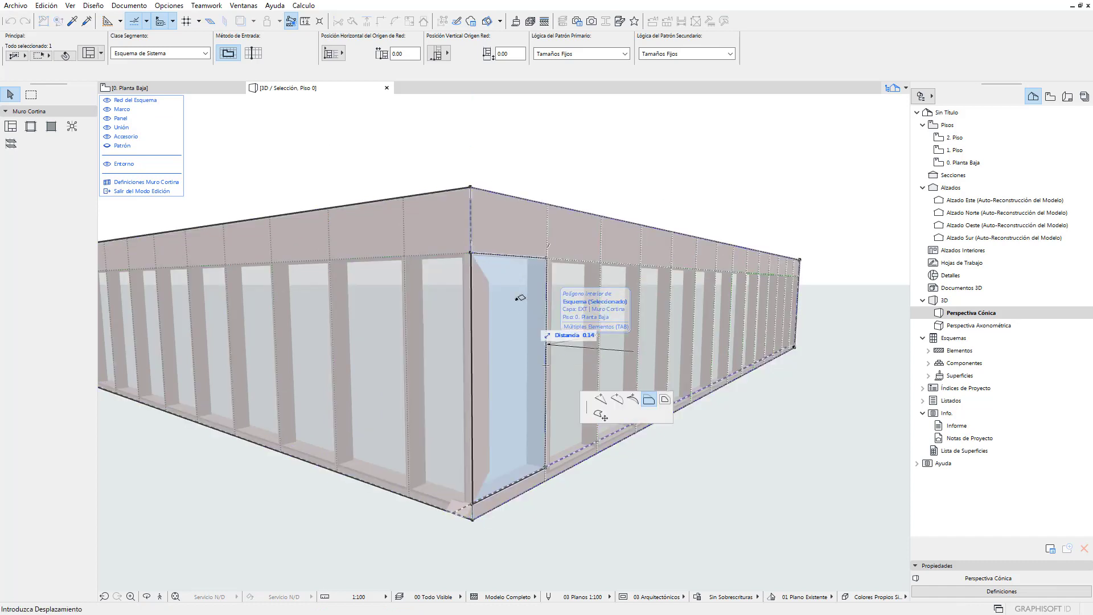
click(550, 472)
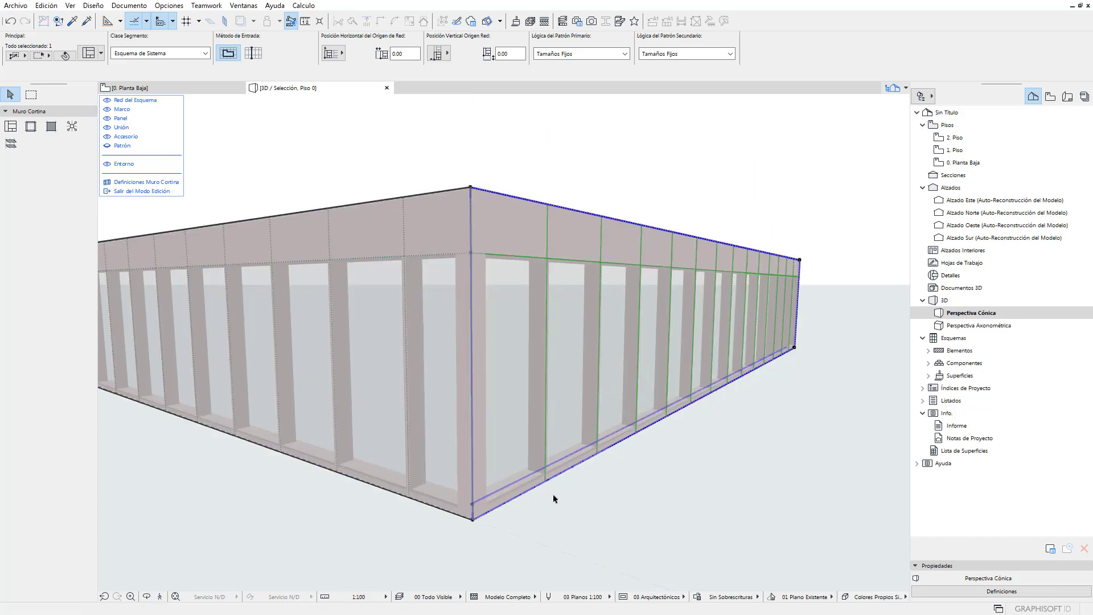
click(545, 494)
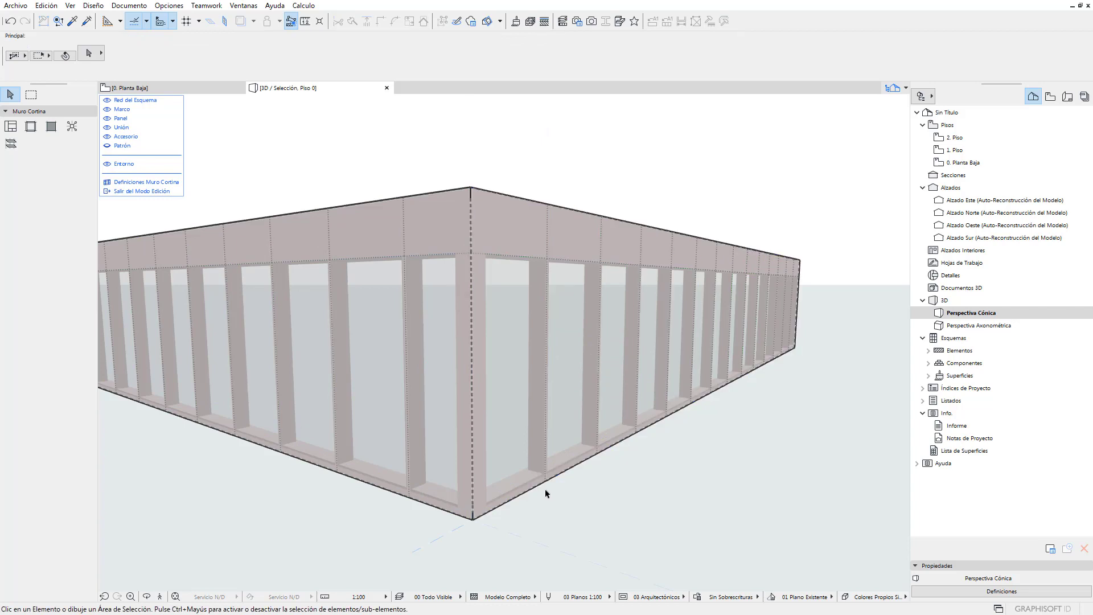
click(109, 100)
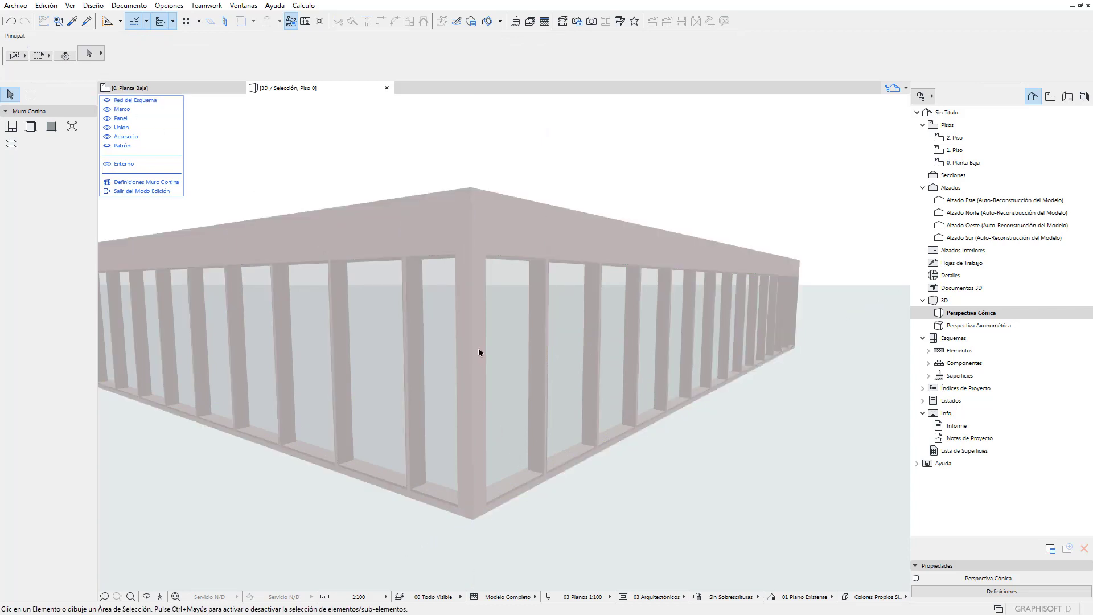
click(479, 358)
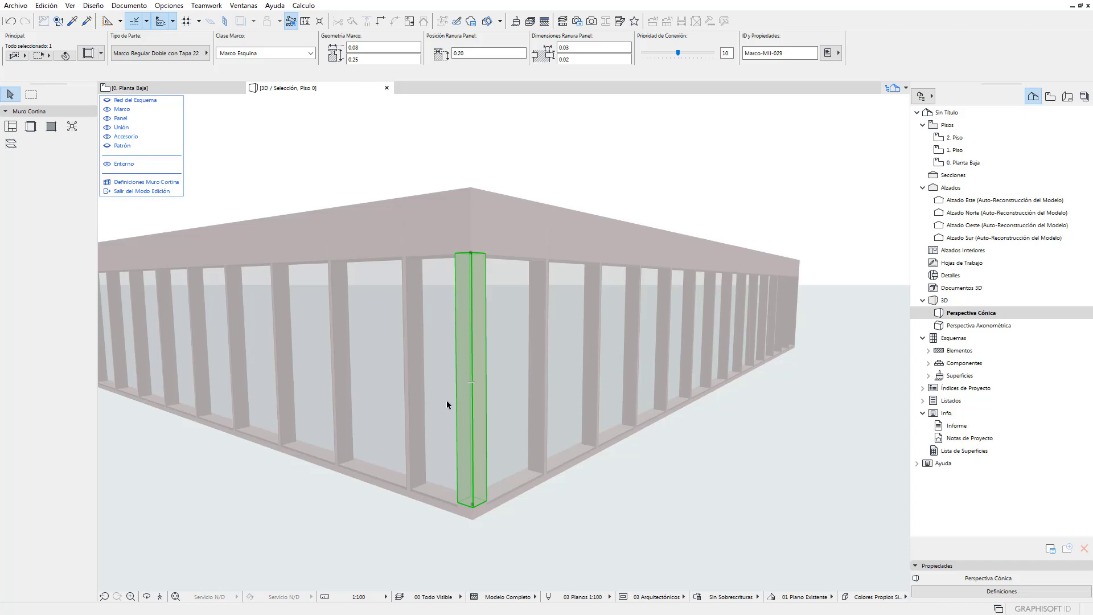
- Delete the corner mullion and the small frame at its base, then exit curtain wall editing
key(Delete)
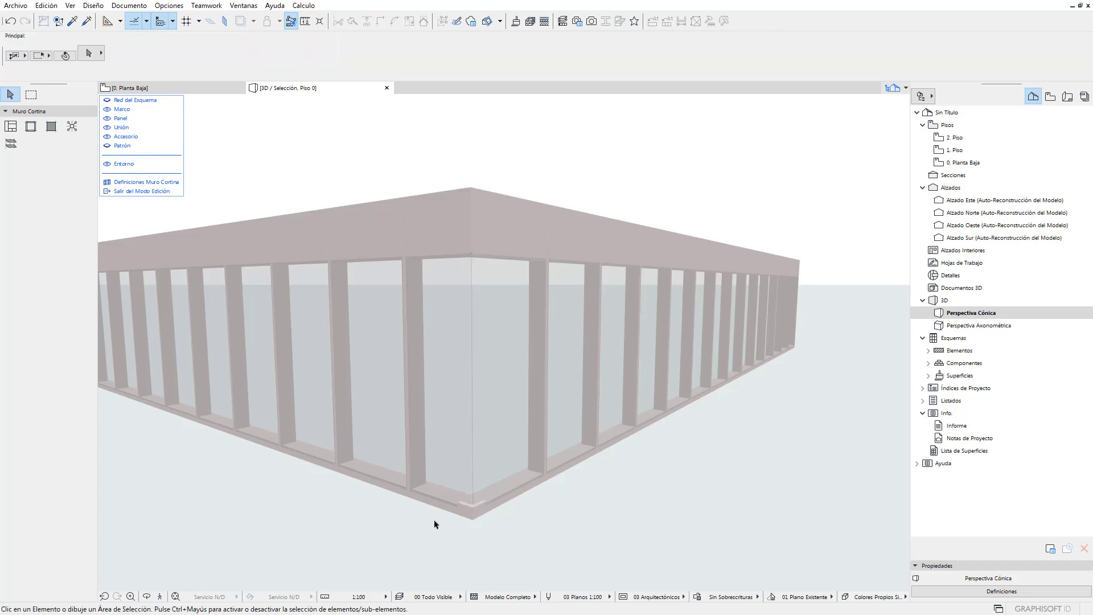
click(481, 516)
click(466, 535)
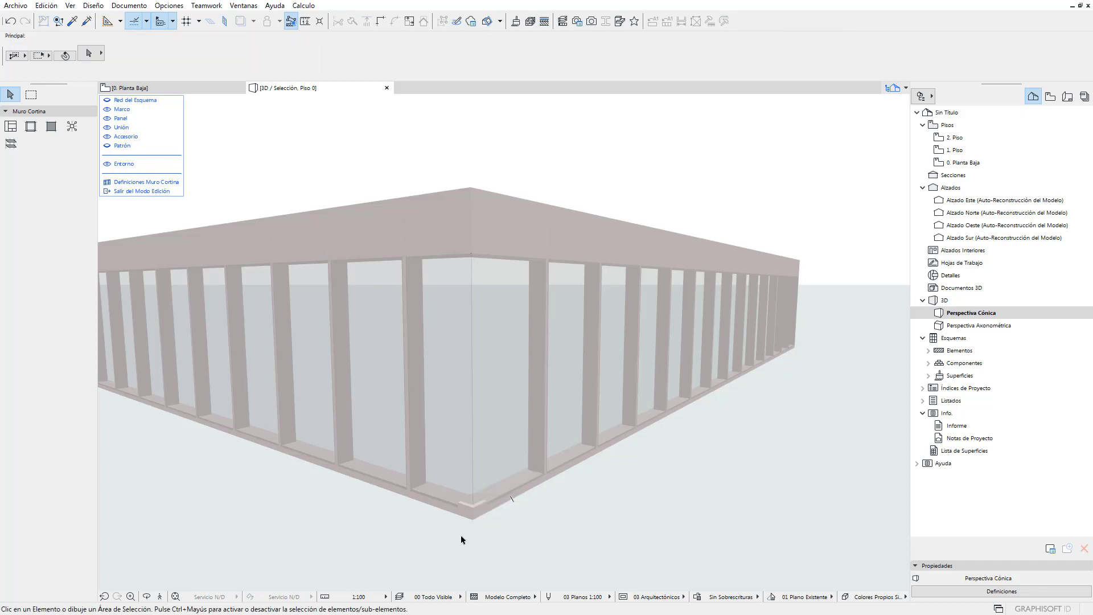
click(464, 504)
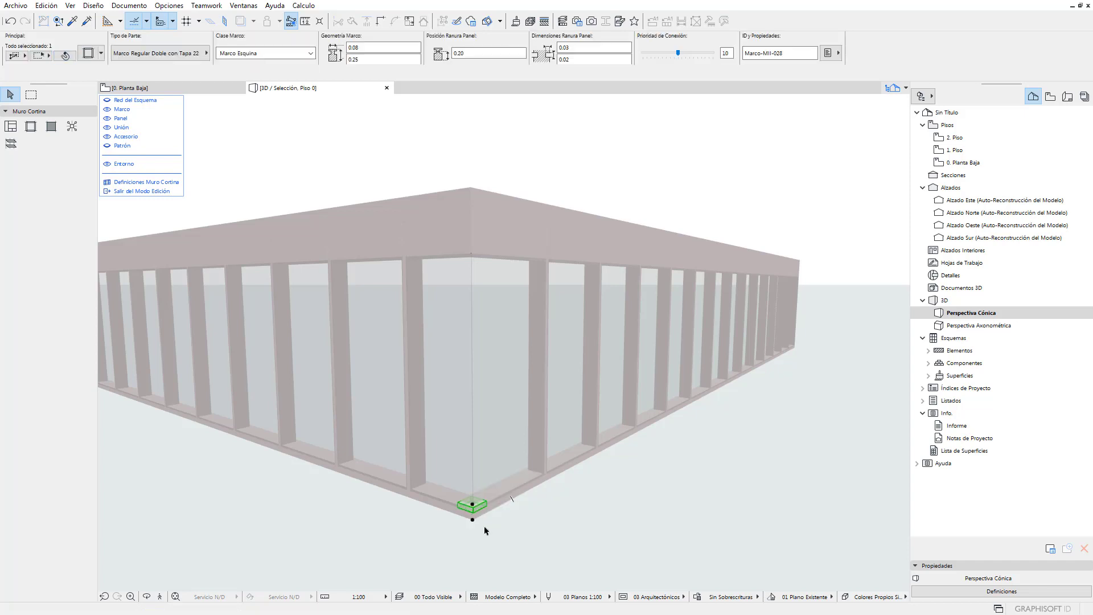
key(Delete)
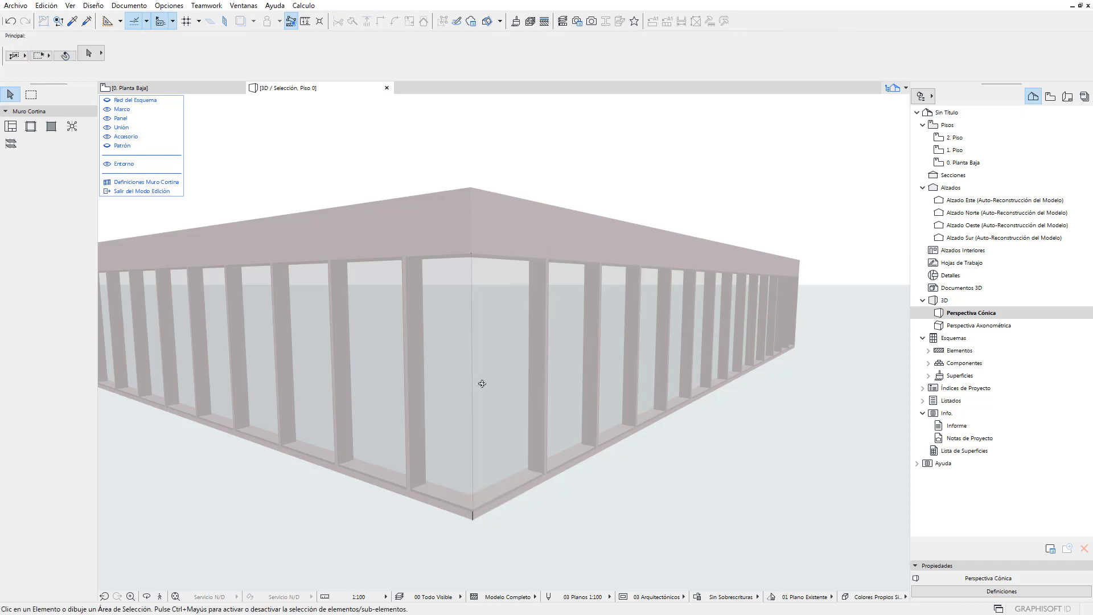
mouse_move(482, 383)
shift+middle_down()
mouse_move(329, 402)
mouse_move(471, 391)
mouse_move(532, 410)
mouse_move(647, 386)
mouse_move(460, 395)
shift+middle_up()
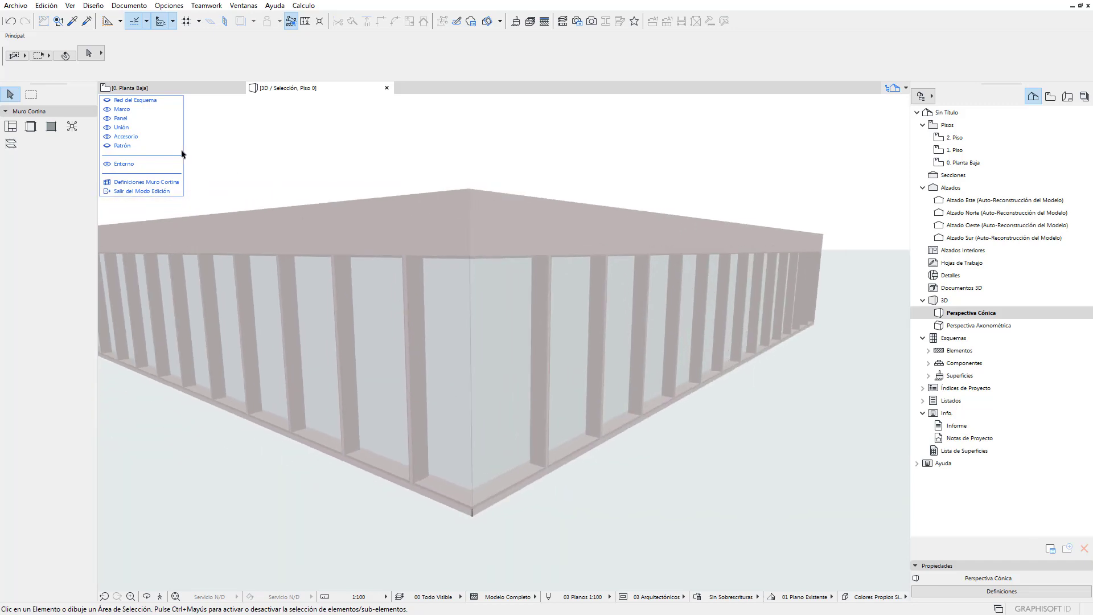
click(144, 191)
- Orbit around the building's glass corner and select the whole curtain wall
click(335, 530)
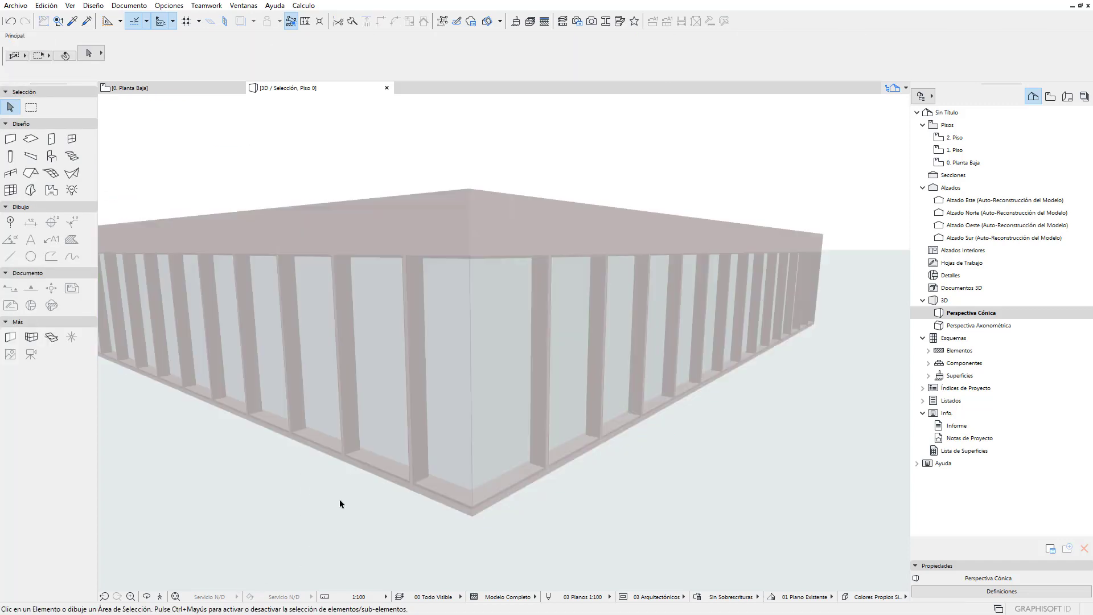
mouse_move(410, 434)
shift+middle_down()
mouse_move(580, 435)
mouse_move(693, 417)
mouse_move(527, 405)
mouse_move(386, 426)
mouse_move(515, 412)
mouse_move(537, 438)
shift+middle_up()
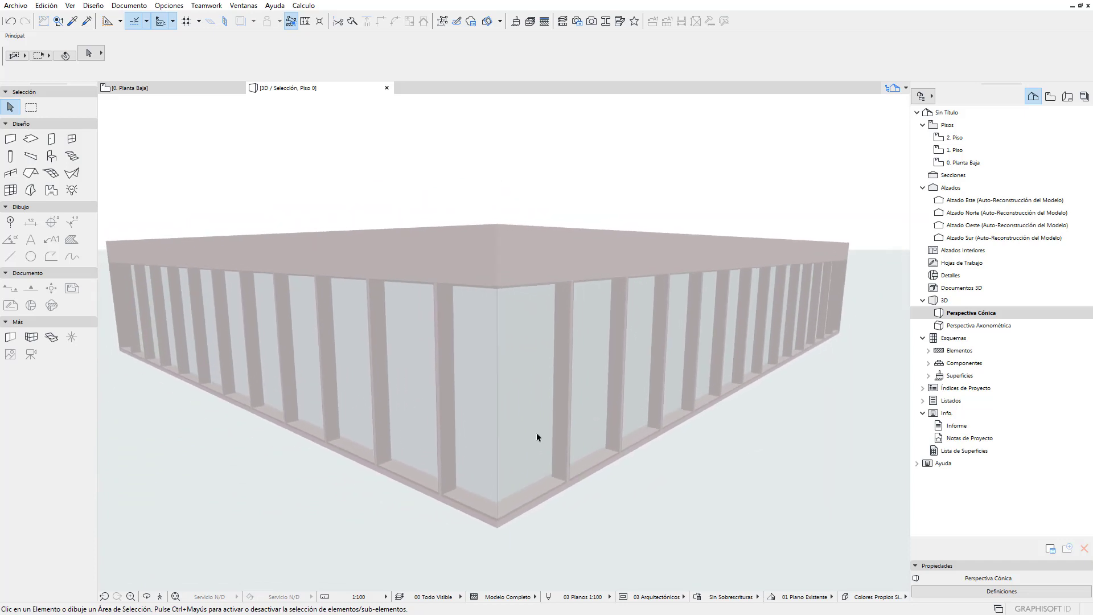
shift+middle_drag(440, 392, 470, 383)
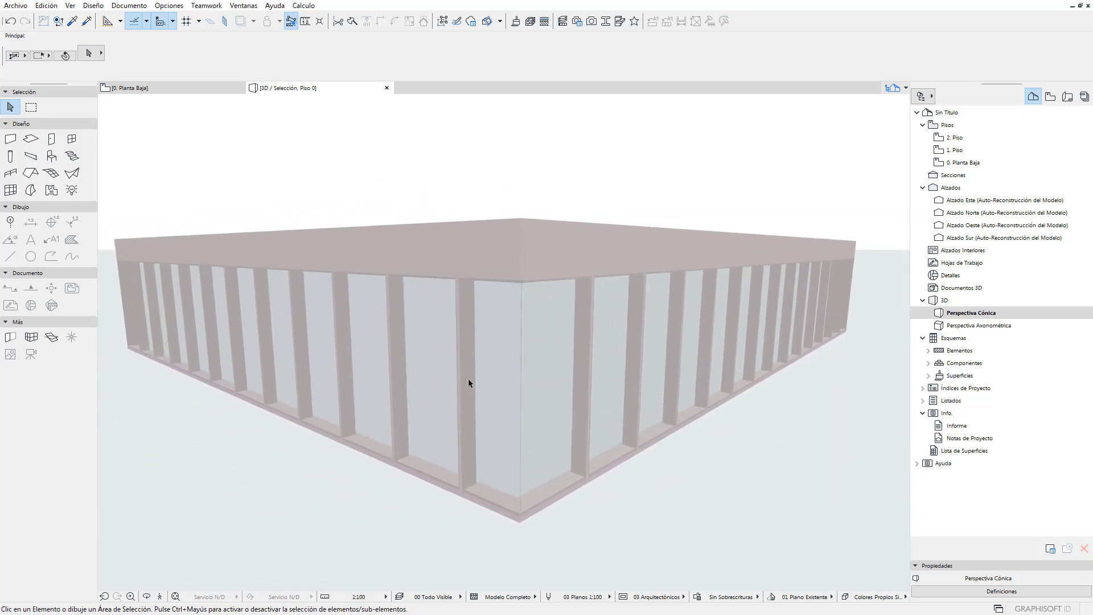
click(432, 484)
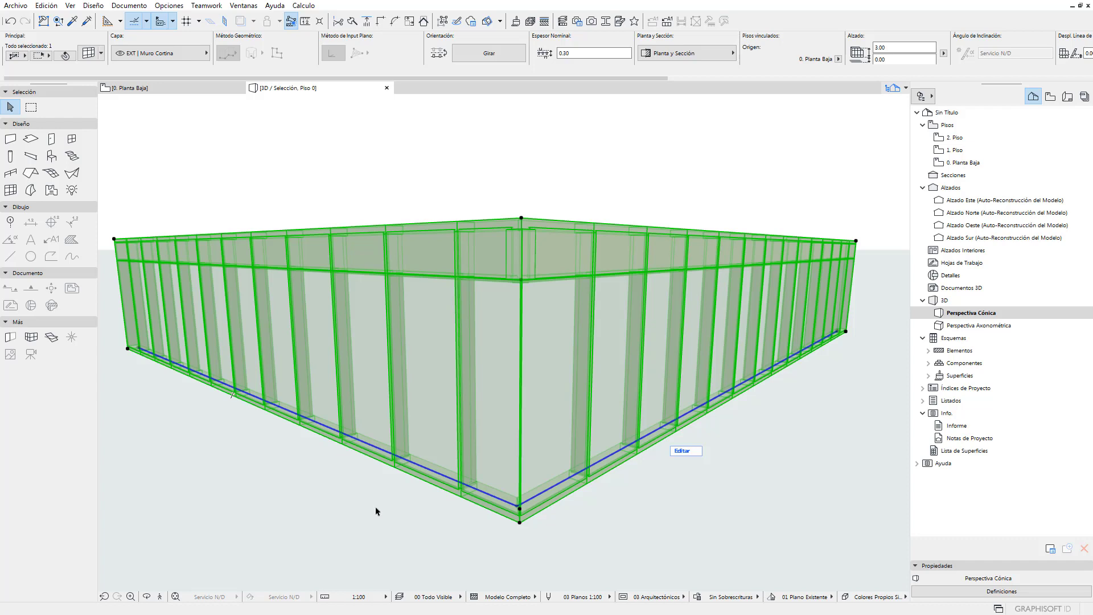
click(398, 550)
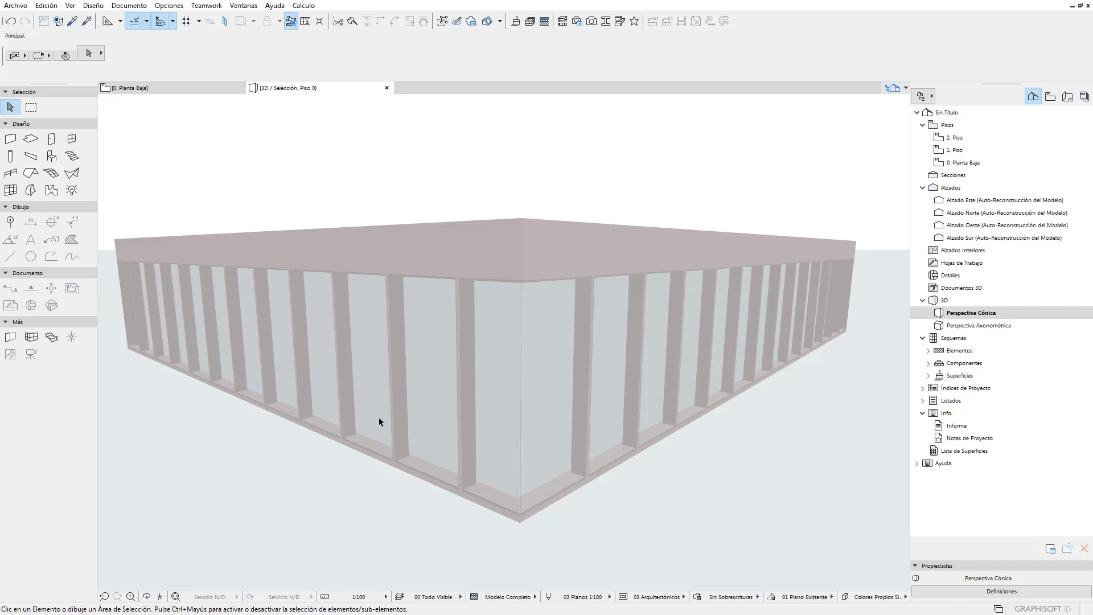
shift+middle_drag(452, 391, 491, 340)
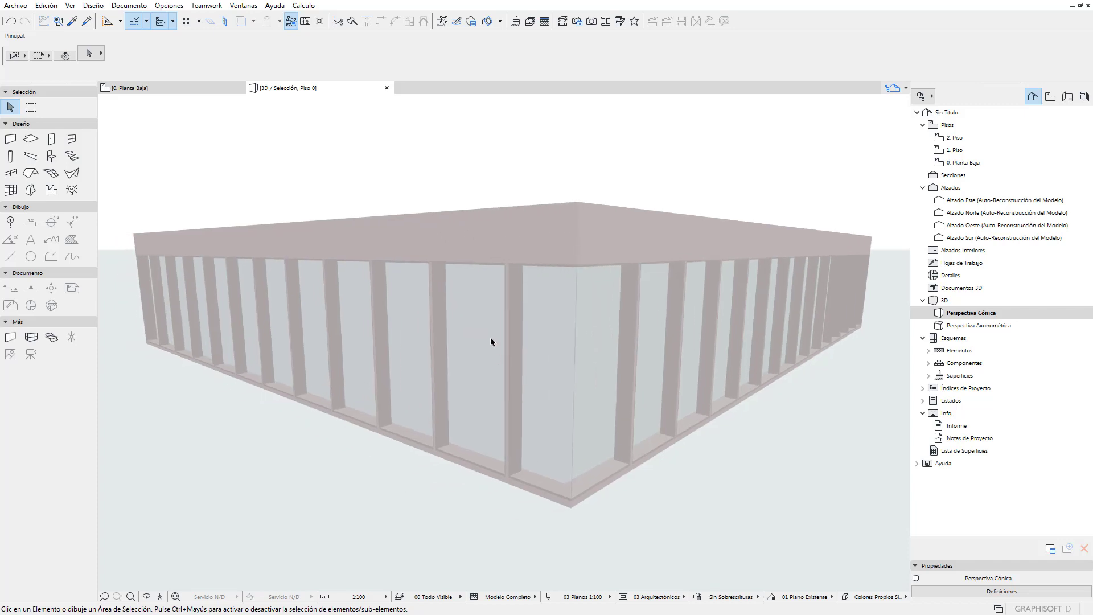
shift+middle_drag(490, 215, 477, 222)
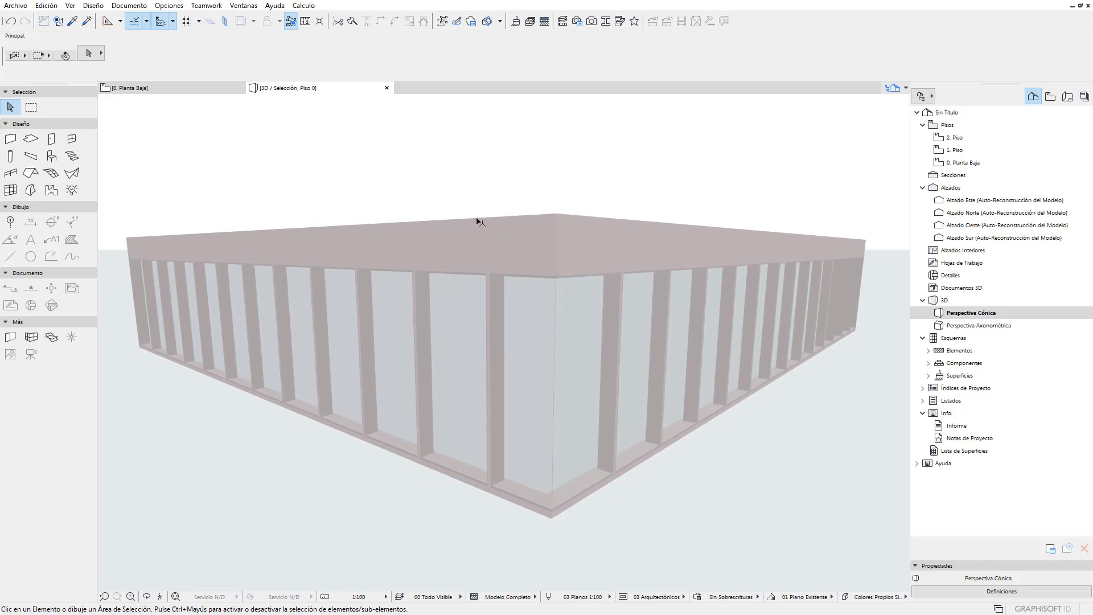
click(476, 221)
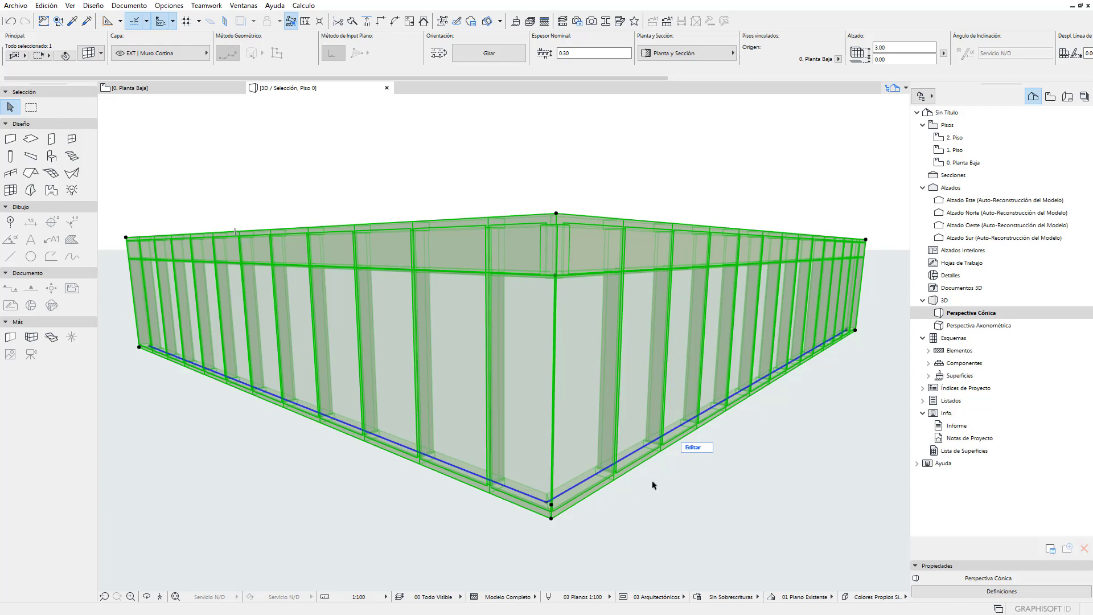
- Insert a high node on the left wing's top edge to form a peak
click(694, 448)
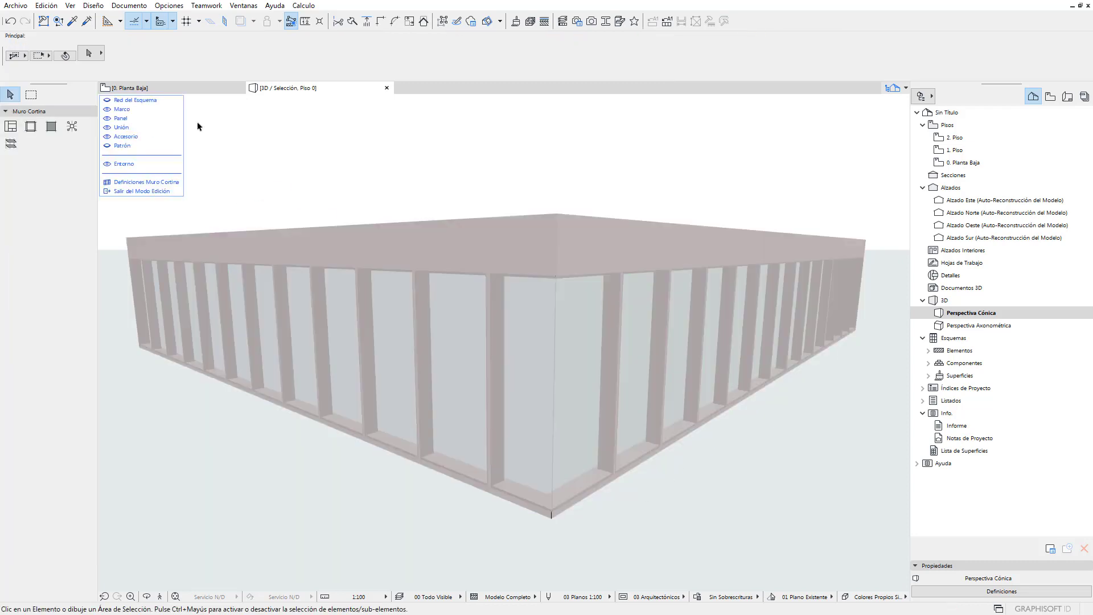
click(107, 100)
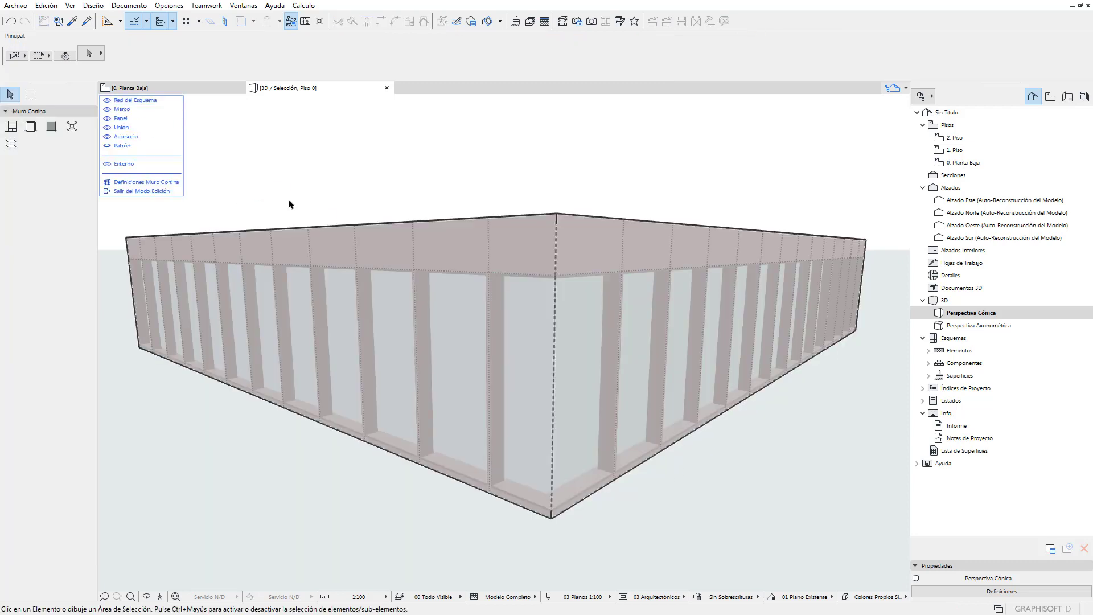
click(319, 233)
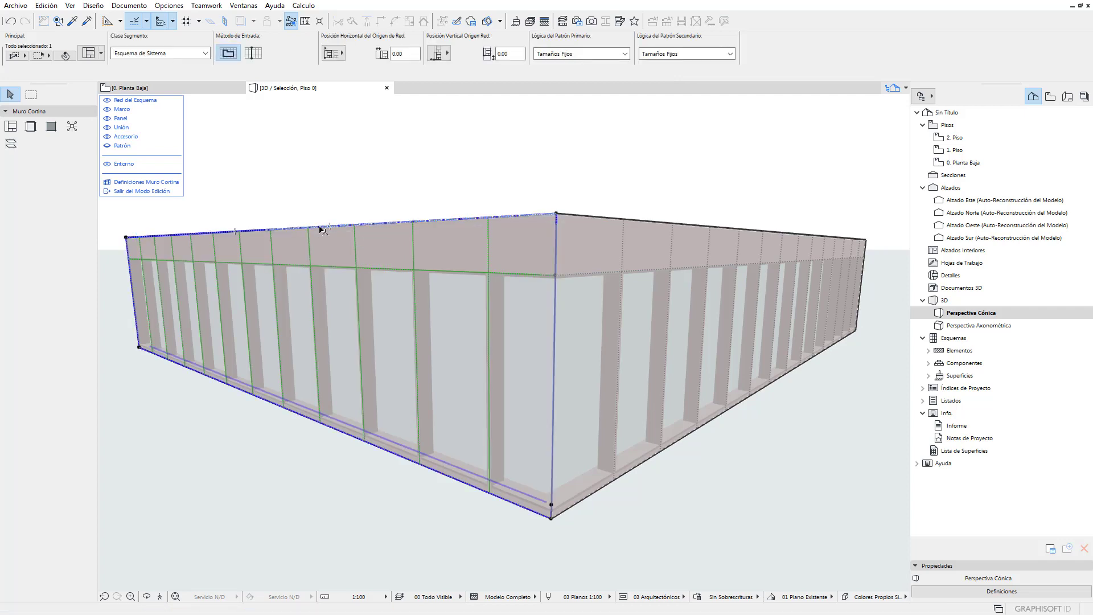
mouse_move(320, 233)
middle_down()
mouse_move(361, 245)
mouse_move(349, 237)
middle_up()
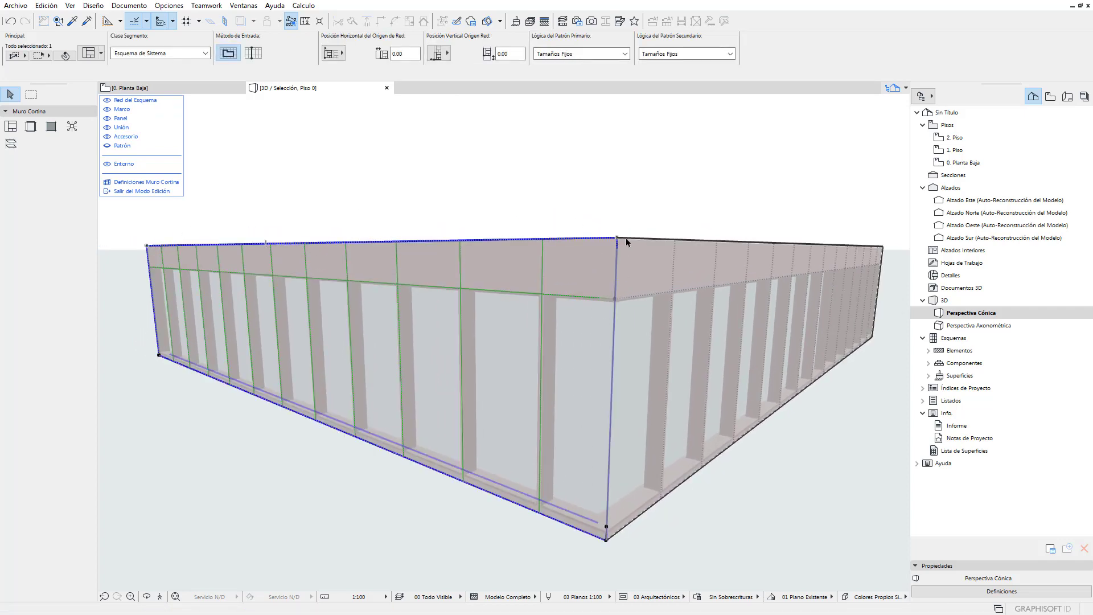
click(385, 246)
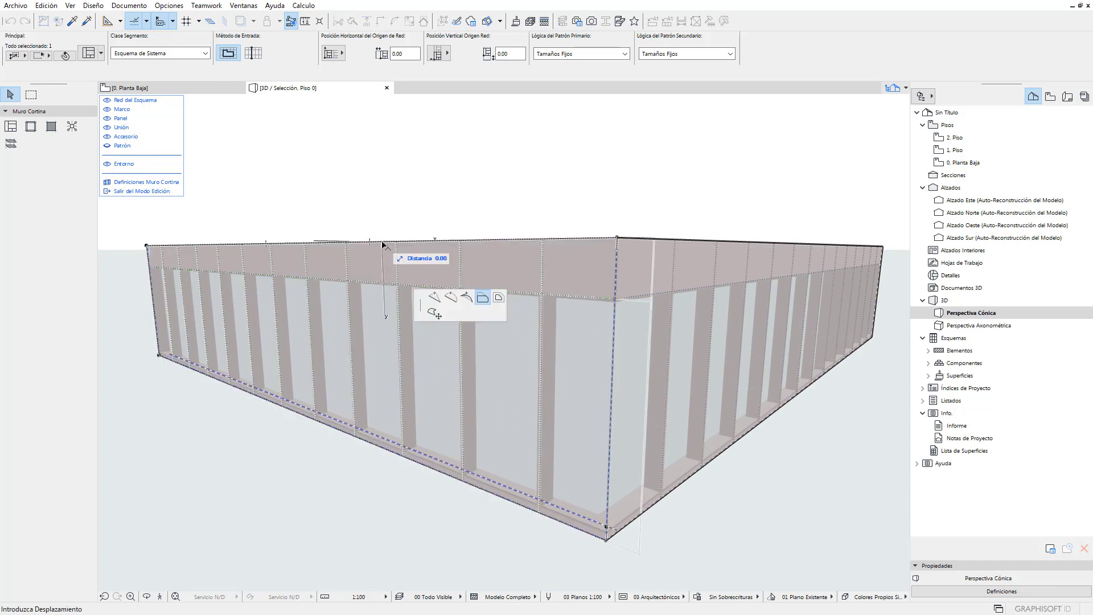
click(434, 297)
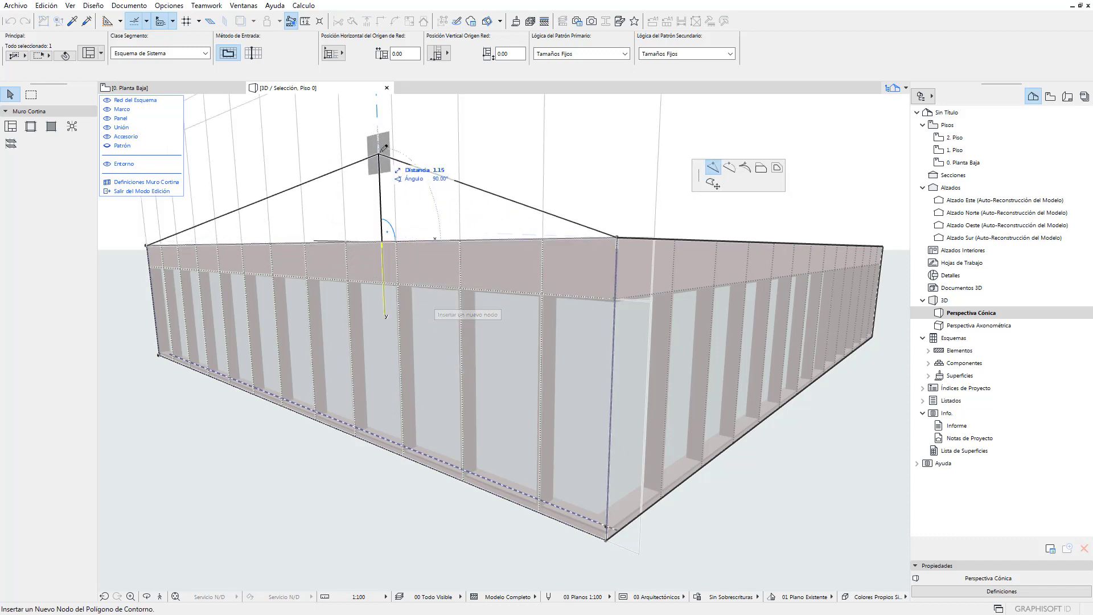
click(379, 138)
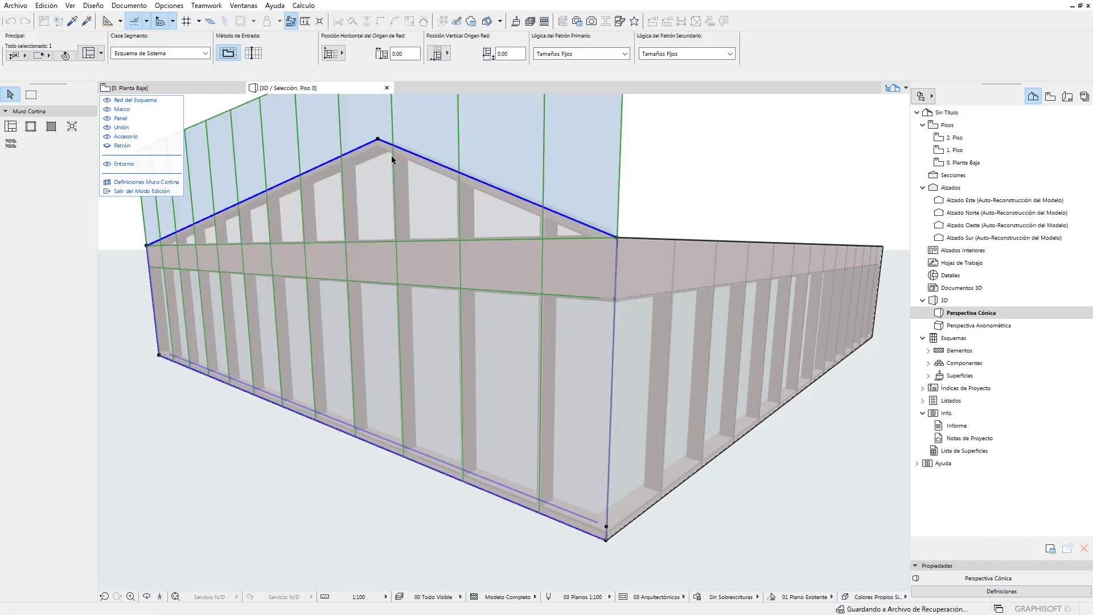
click(498, 190)
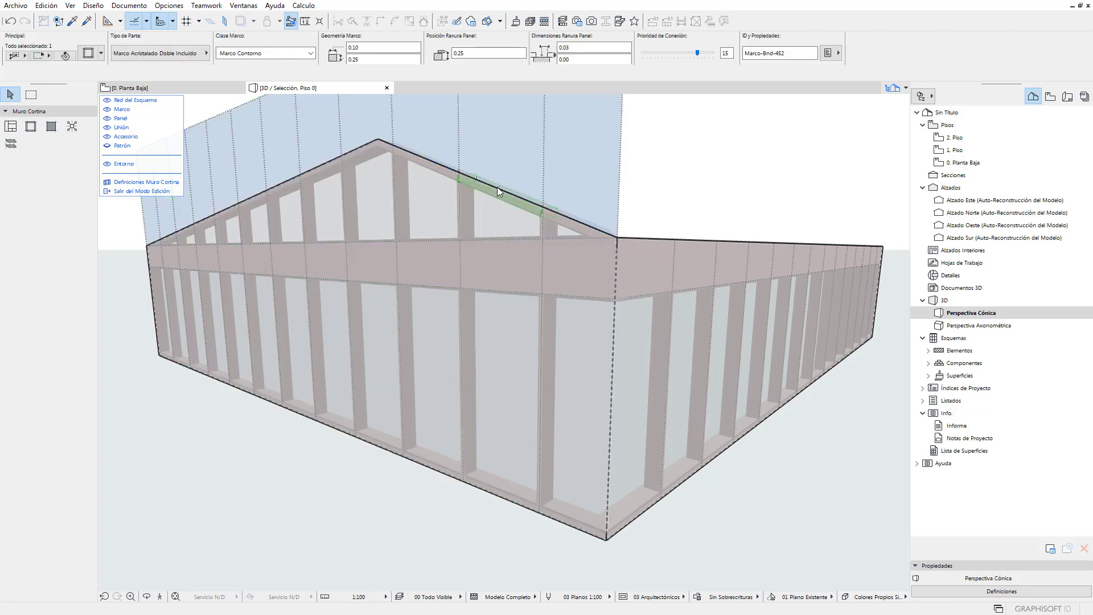
click(497, 159)
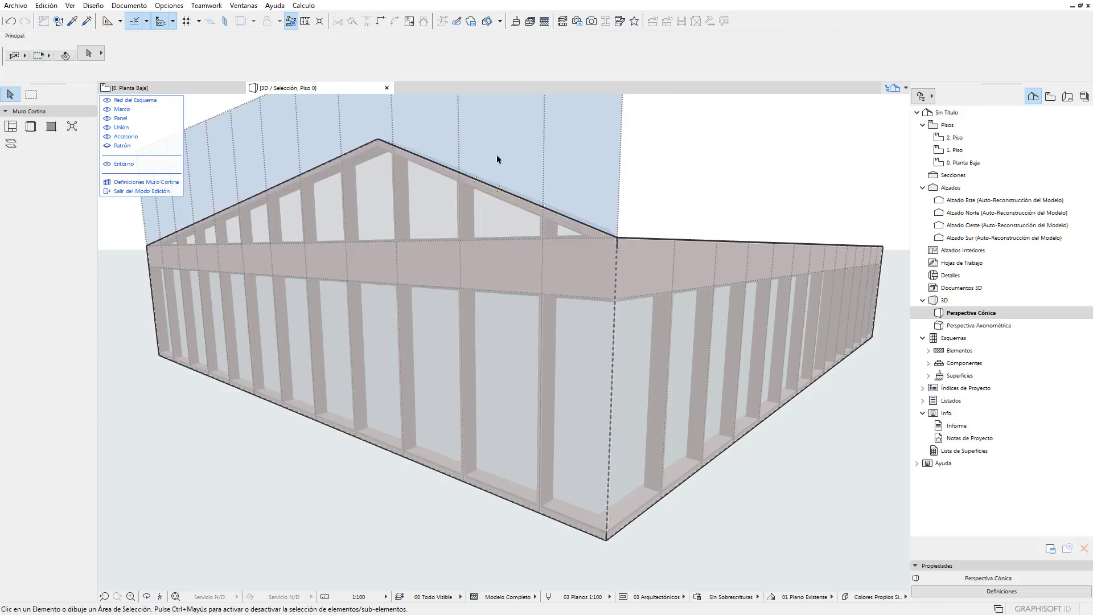
- Curve both sloping edges of the peak into arcs and orbit to inspect it
click(504, 194)
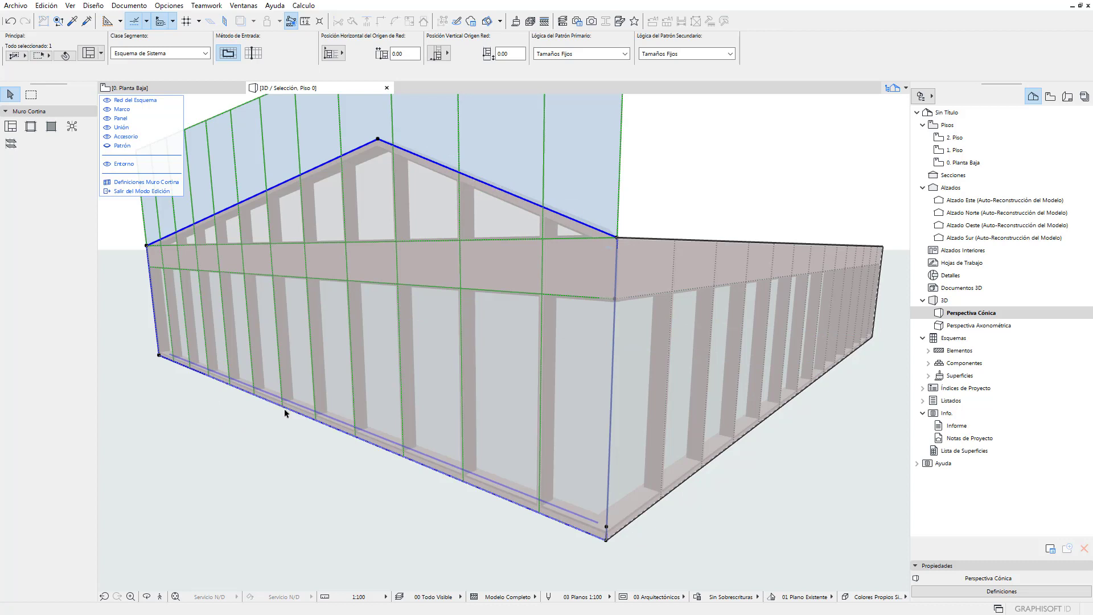
click(512, 198)
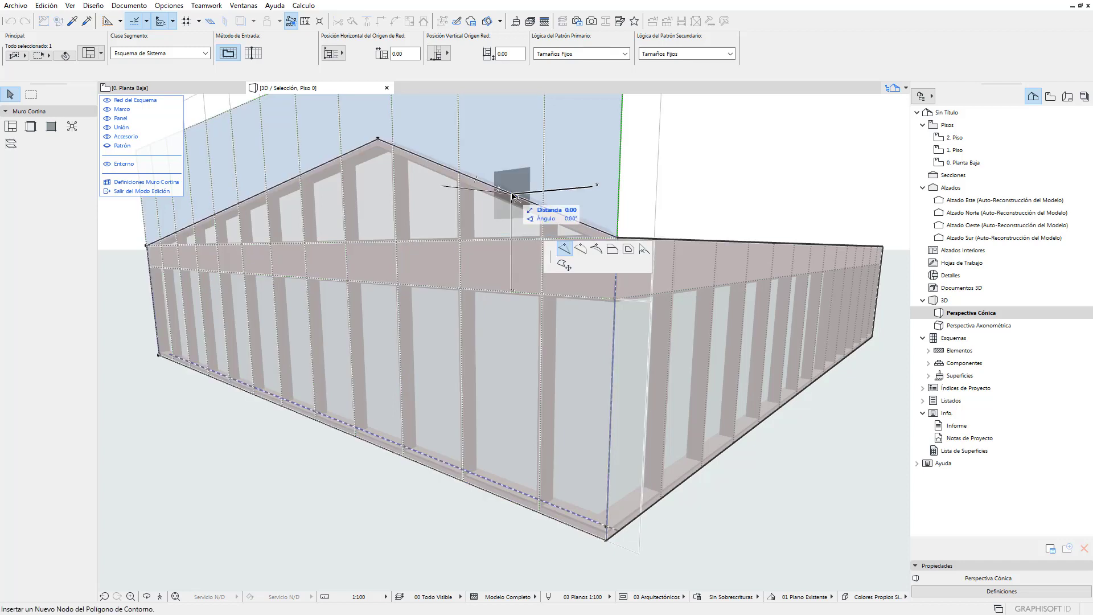
click(596, 249)
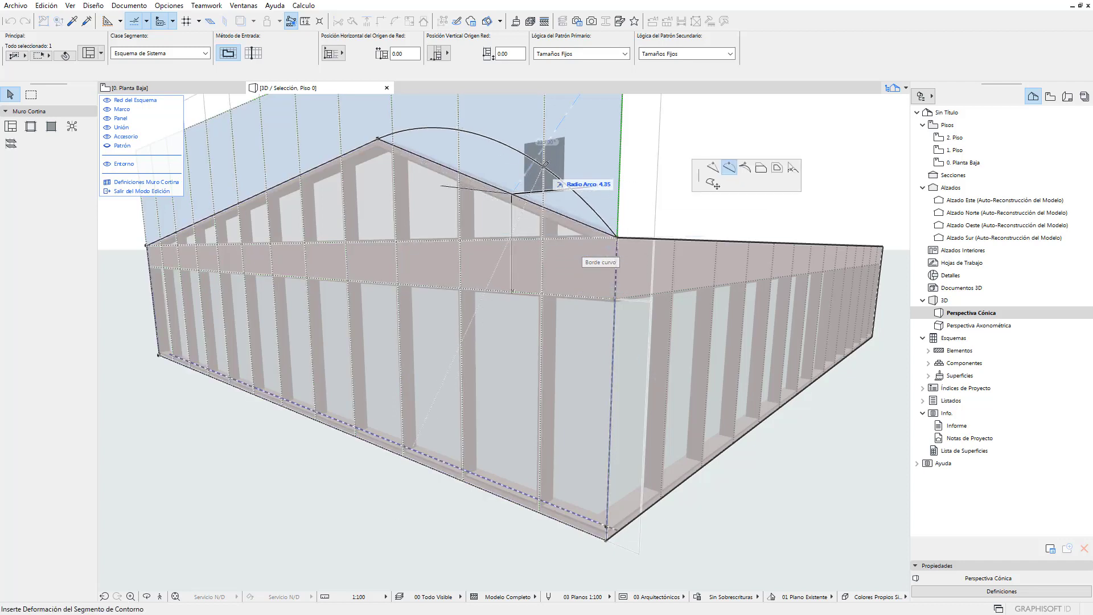
click(546, 165)
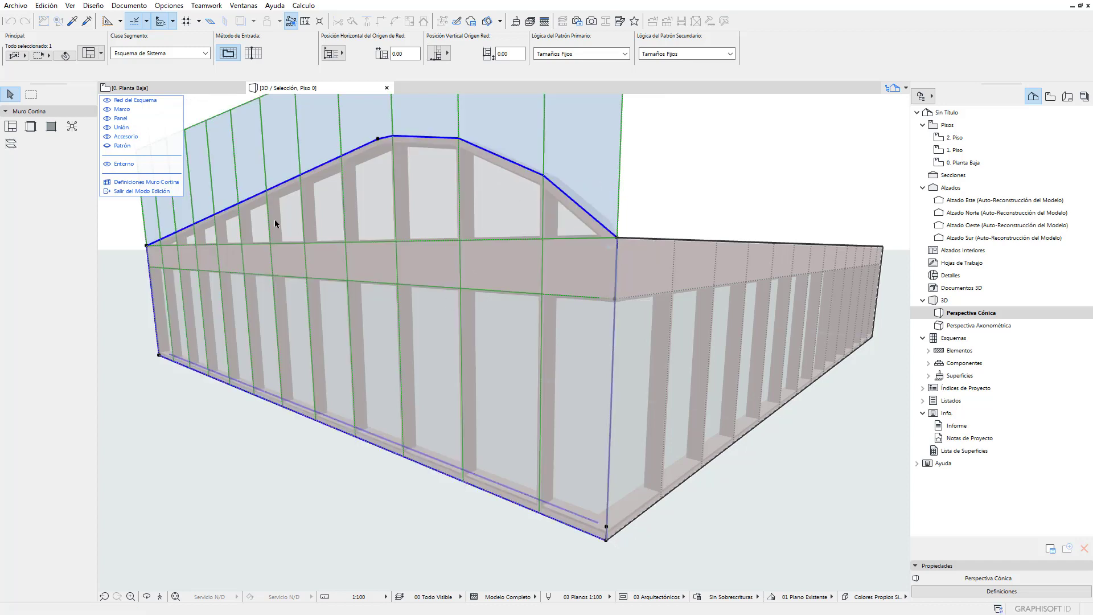
click(279, 185)
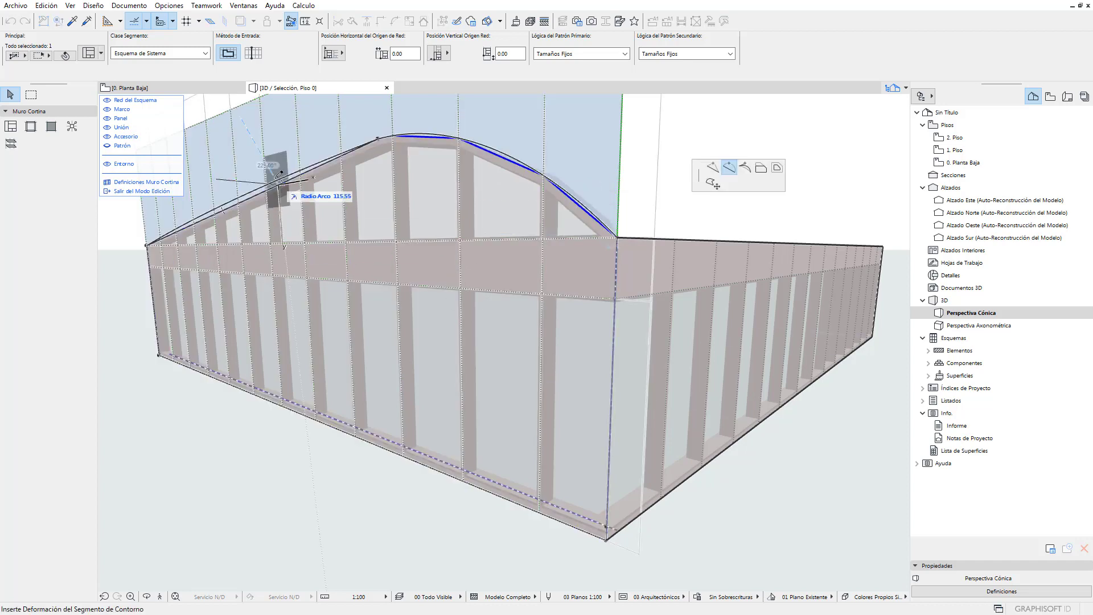
click(268, 177)
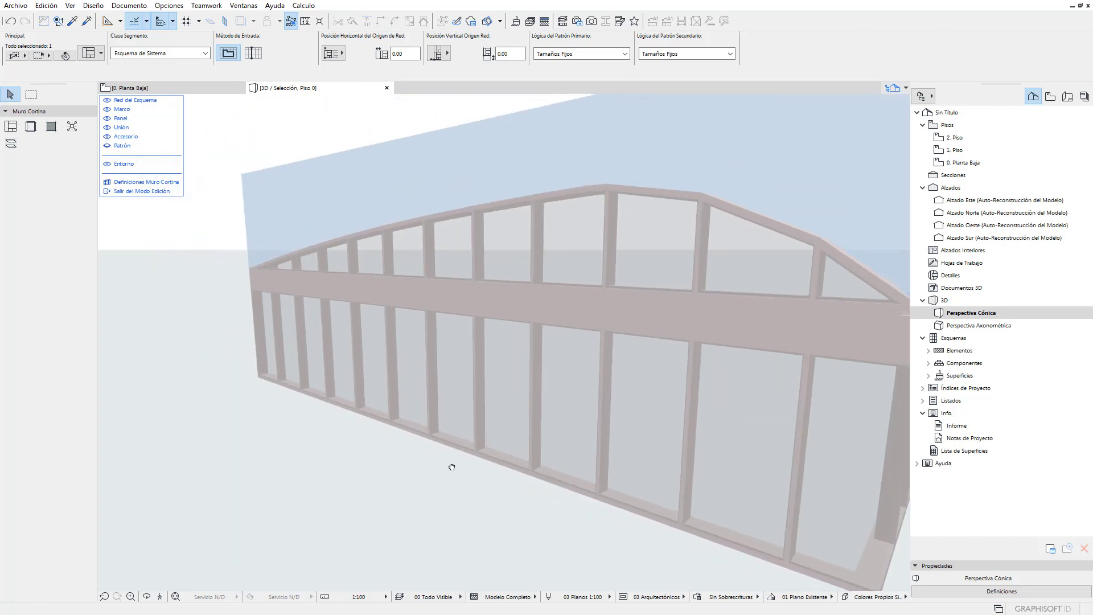
mouse_move(362, 458)
shift+middle_down()
mouse_move(451, 446)
mouse_move(329, 408)
mouse_move(336, 430)
mouse_move(446, 435)
mouse_move(488, 456)
mouse_move(361, 463)
mouse_move(470, 452)
shift+middle_up()
- Exit curtain-wall editing and return to the 0. Planta Baja floor plan
click(132, 191)
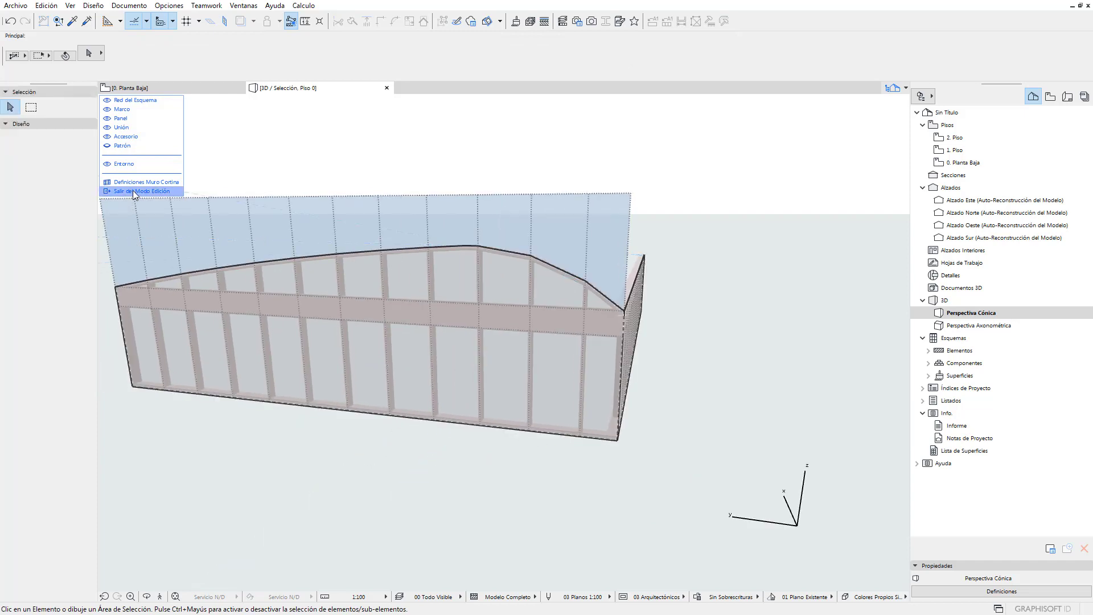
click(262, 457)
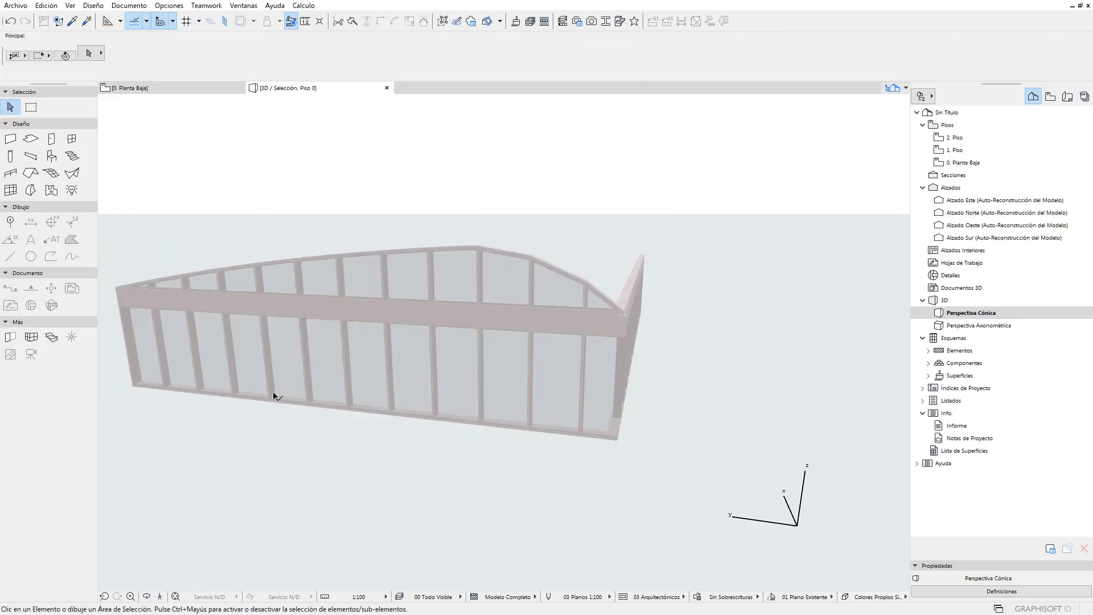
click(145, 88)
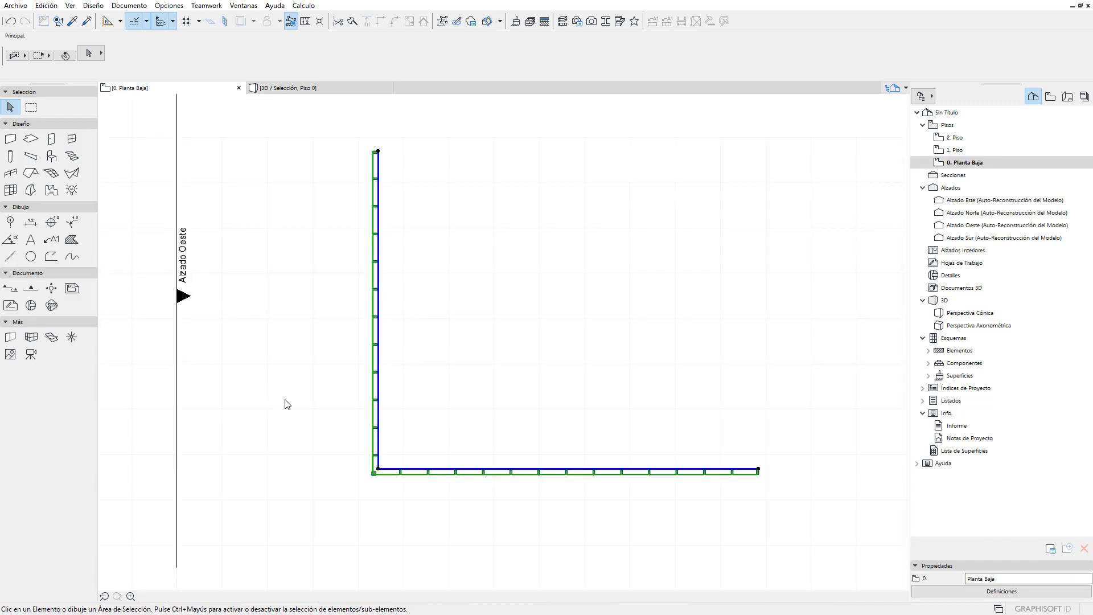
key(ctrl+a)
- Open the Alzado Sur elevation from its marker's context menu
scroll(306, 386, down, 2)
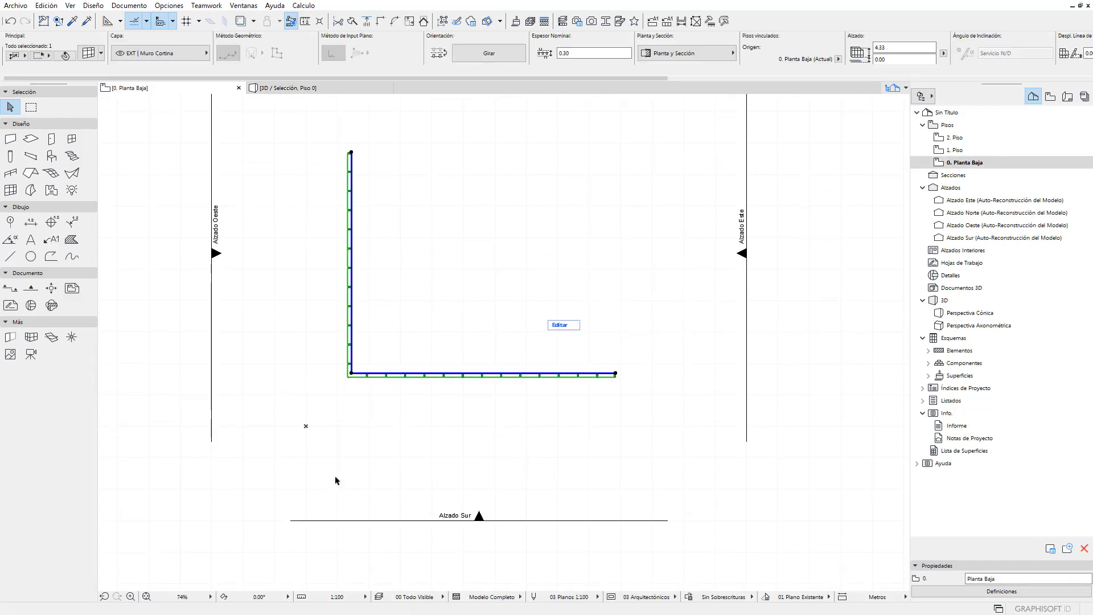
click(331, 520)
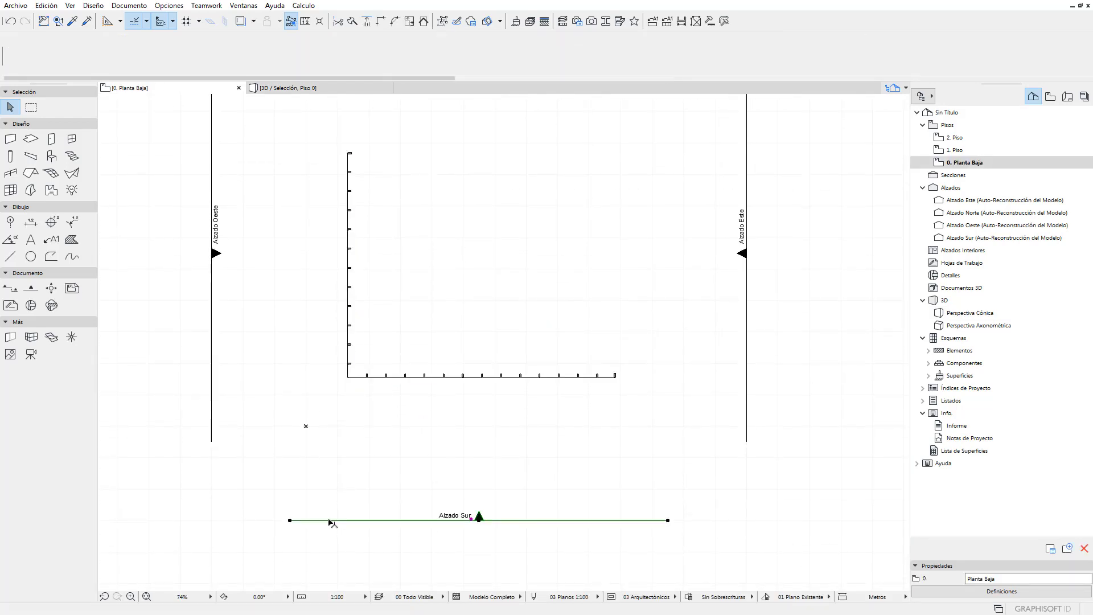
right_click(334, 484)
click(402, 211)
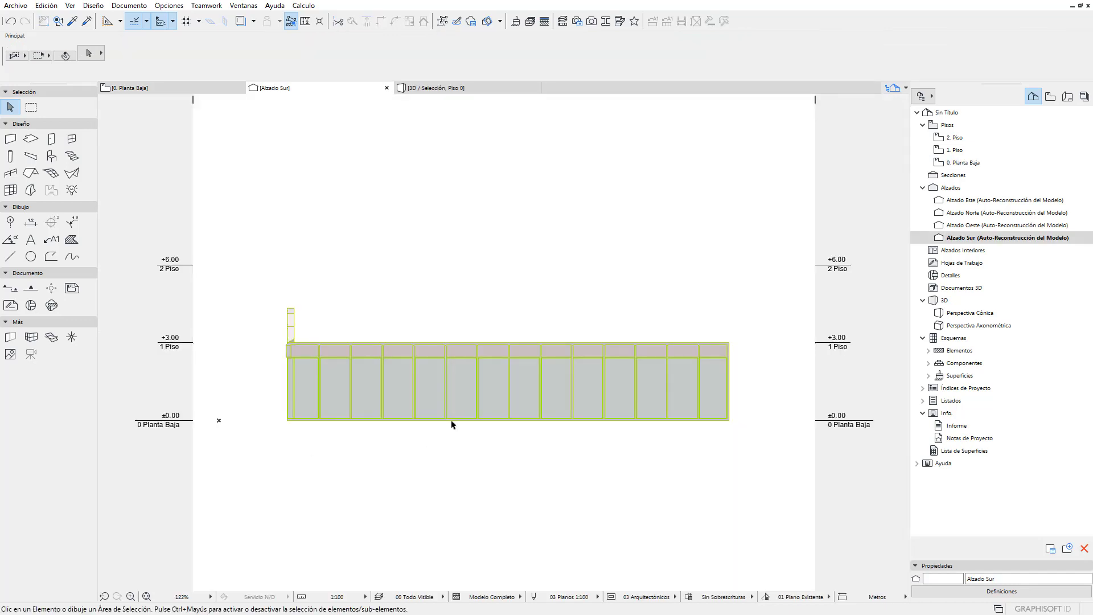
- Select the curtain wall in Alzado Sur and edit its scheme outline
scroll(476, 428, up, 2)
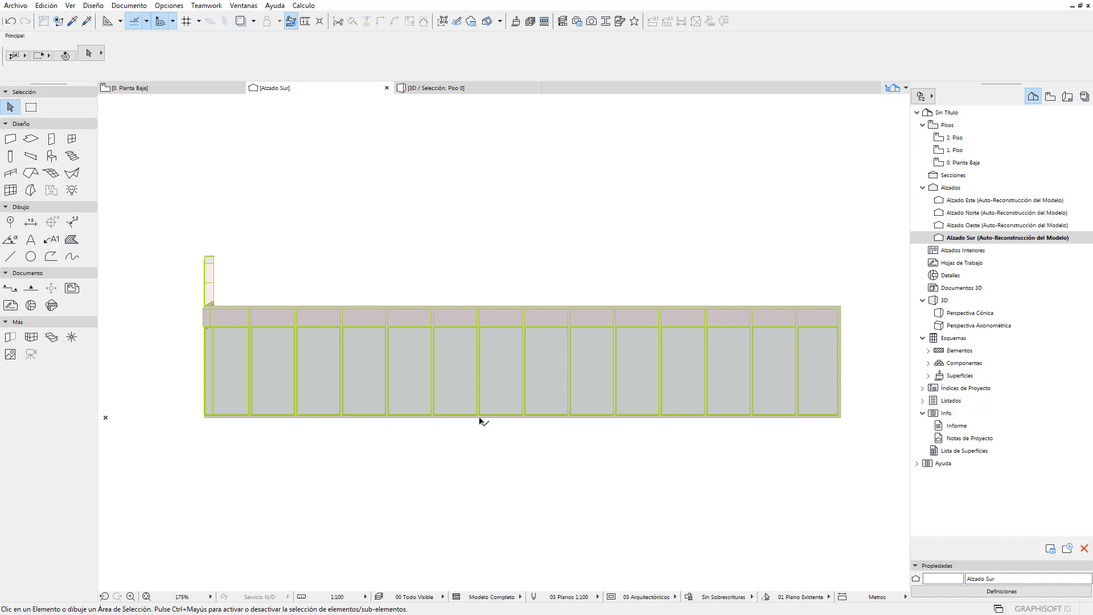
click(480, 422)
middle_drag(454, 493, 432, 486)
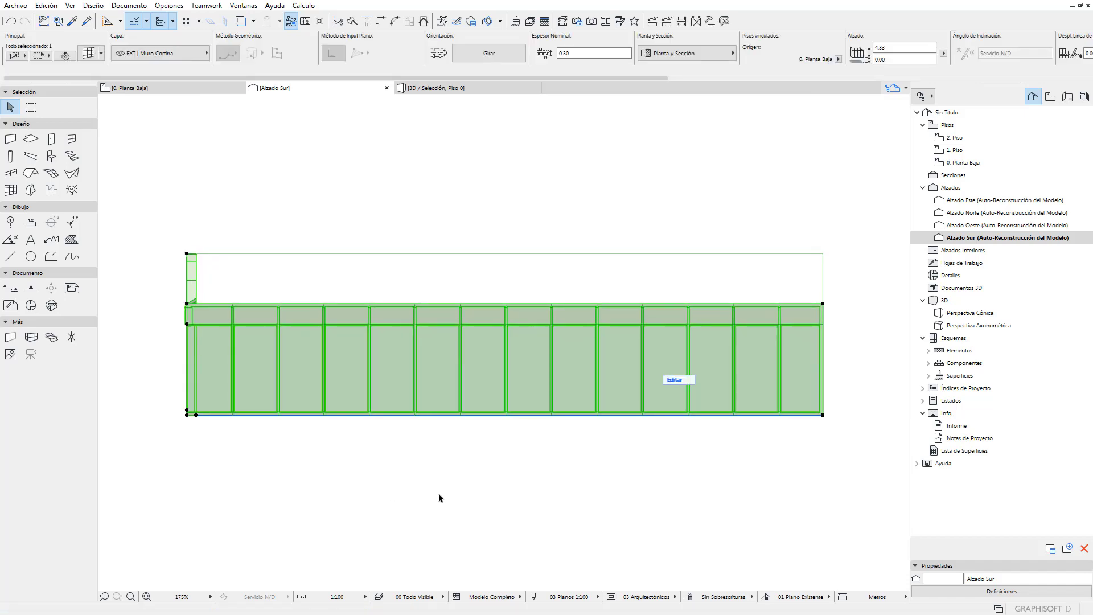
click(674, 380)
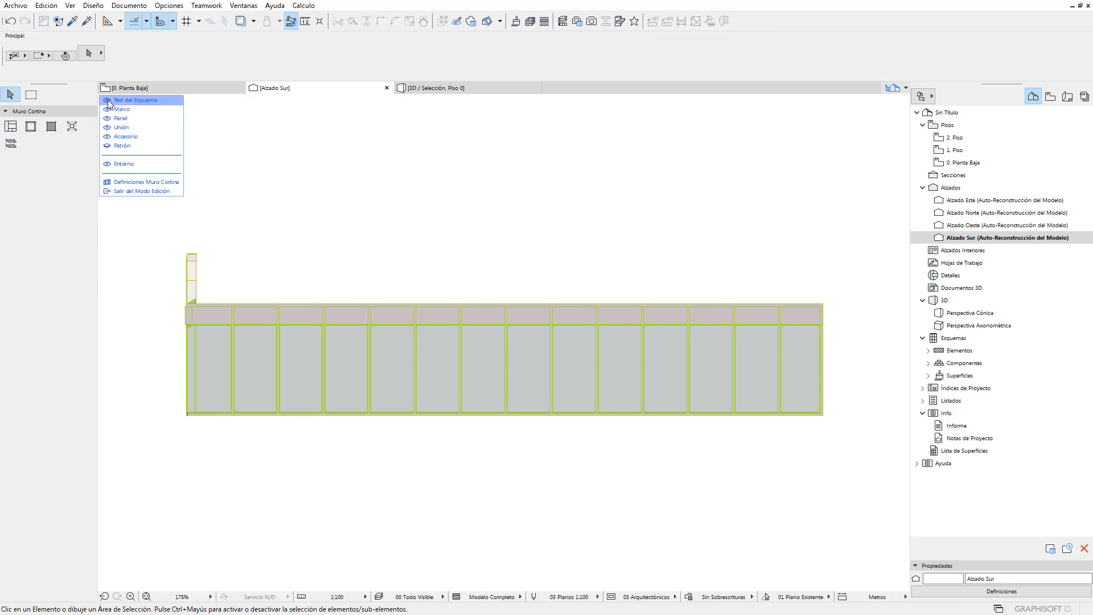
click(108, 101)
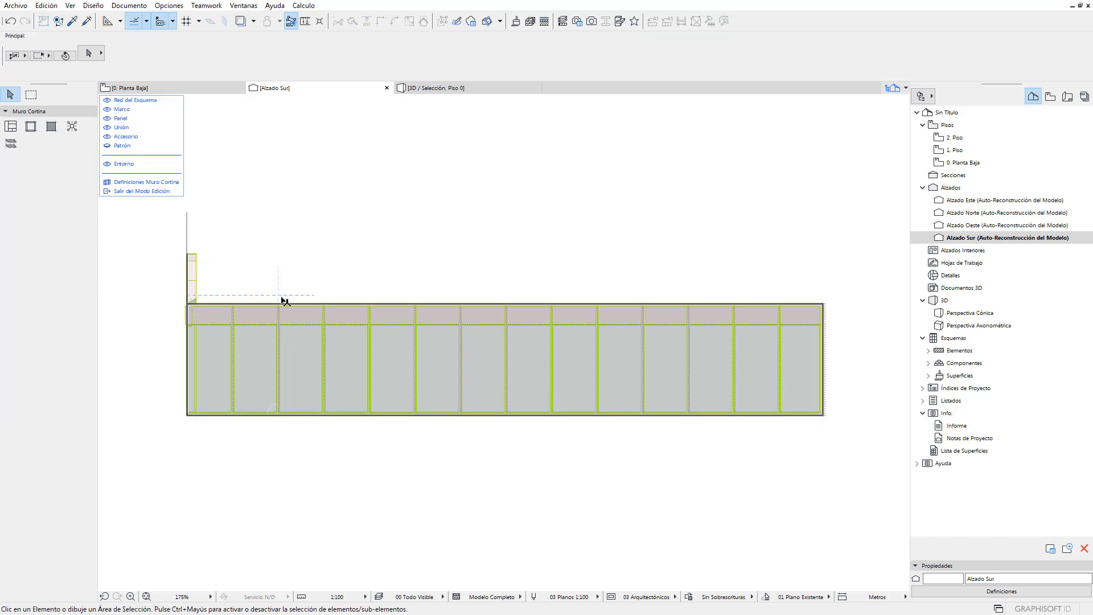
scroll(285, 301, up, 2)
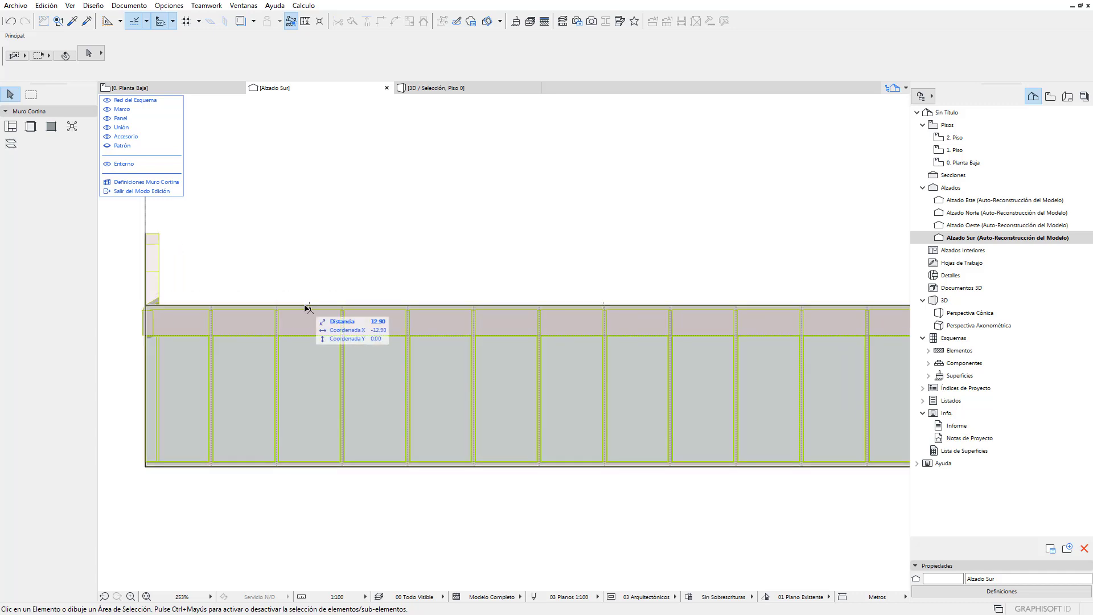
click(308, 308)
- Add a raised peak node and a lower slope node, then curve the upper edge
click(307, 308)
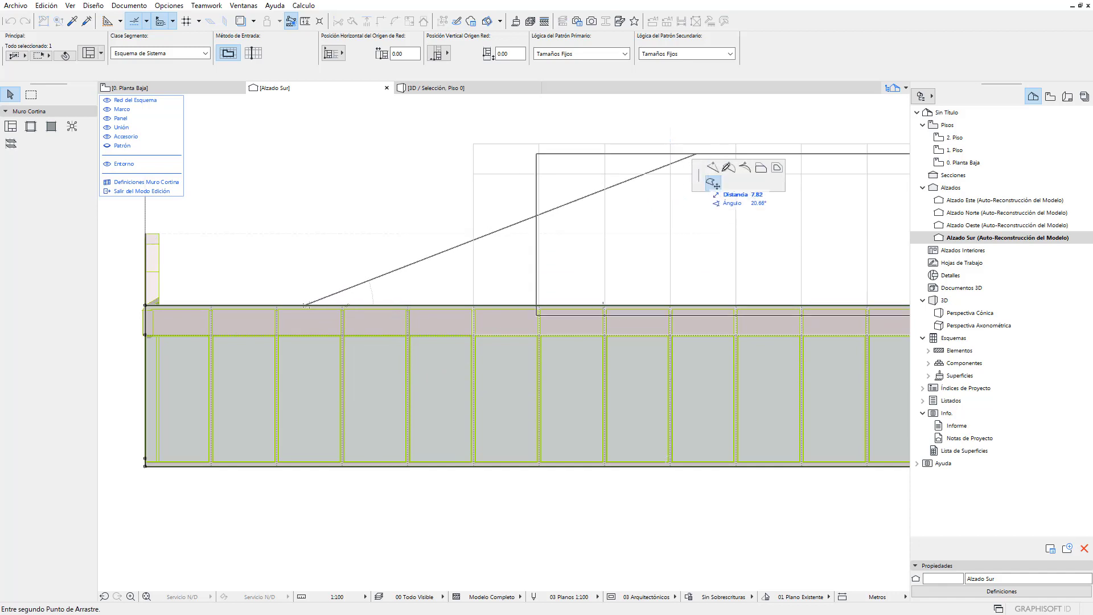
click(713, 167)
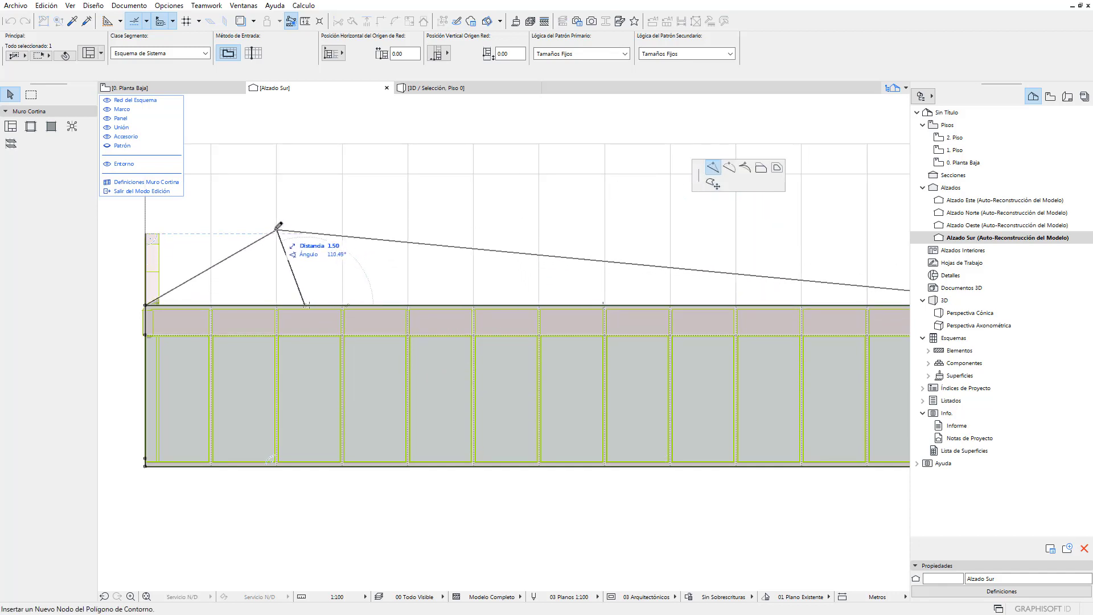
click(387, 249)
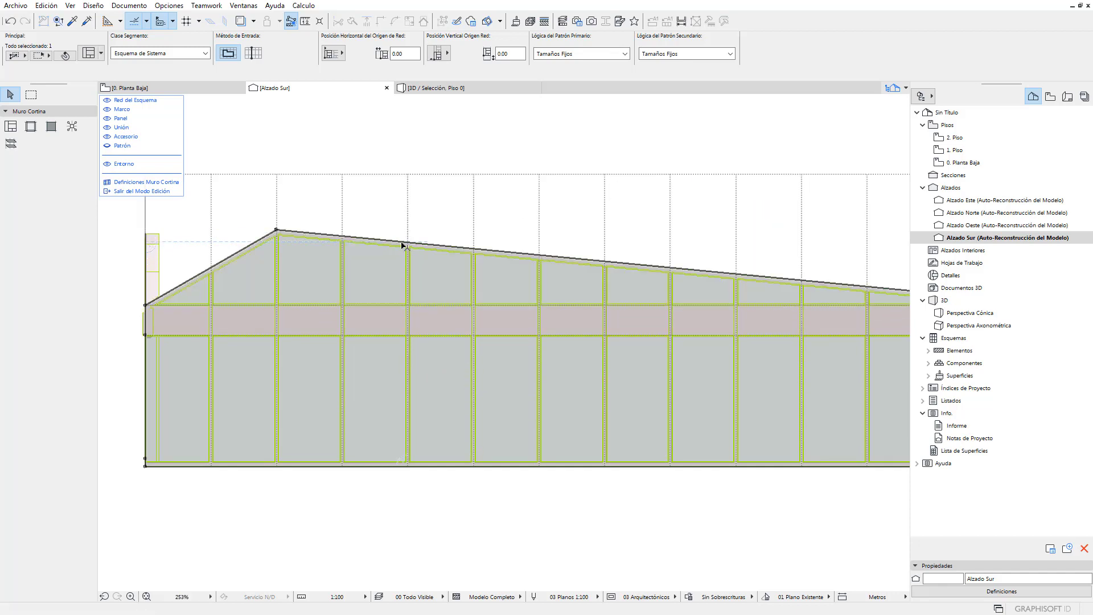
click(406, 245)
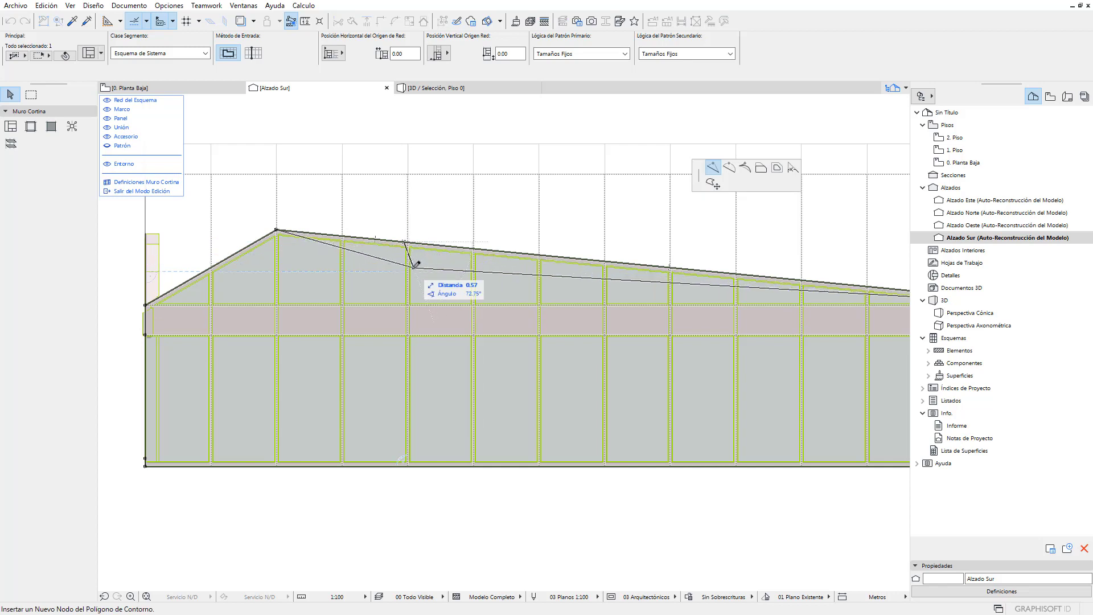
click(468, 289)
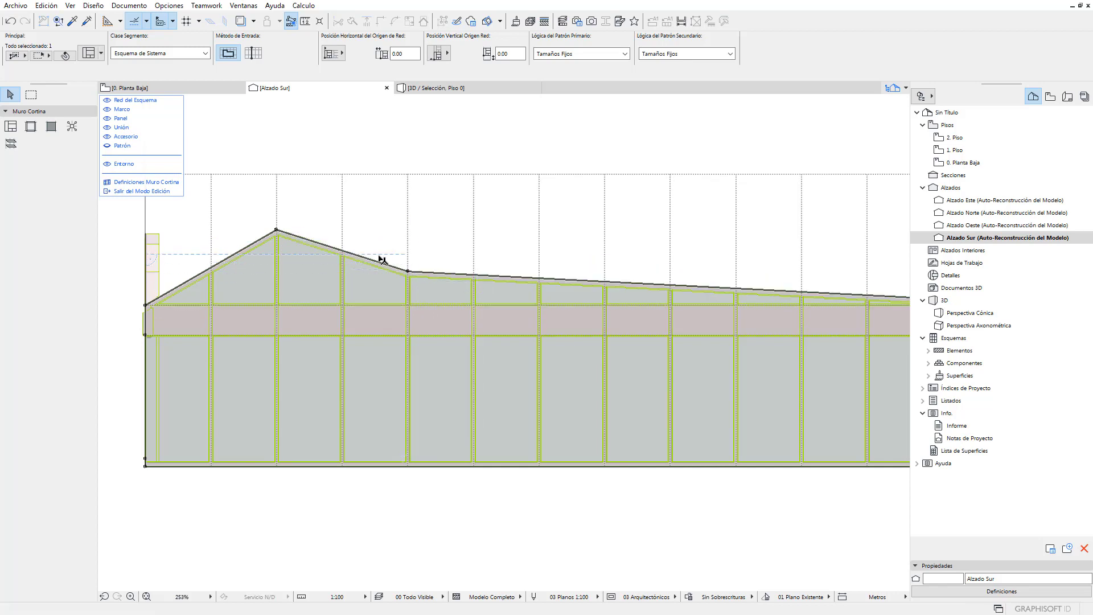
click(373, 260)
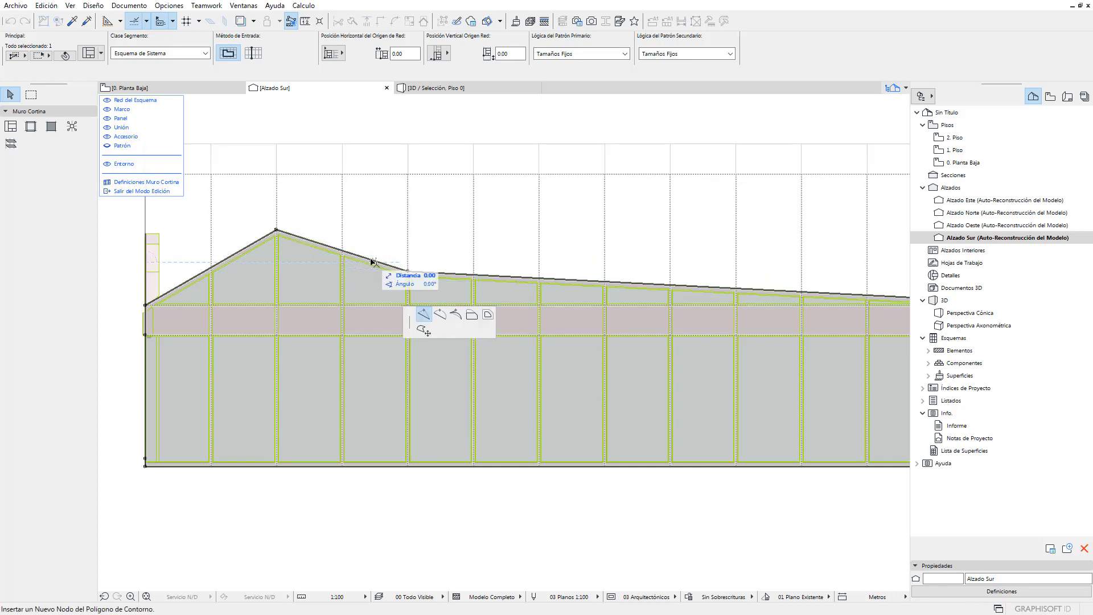
click(440, 315)
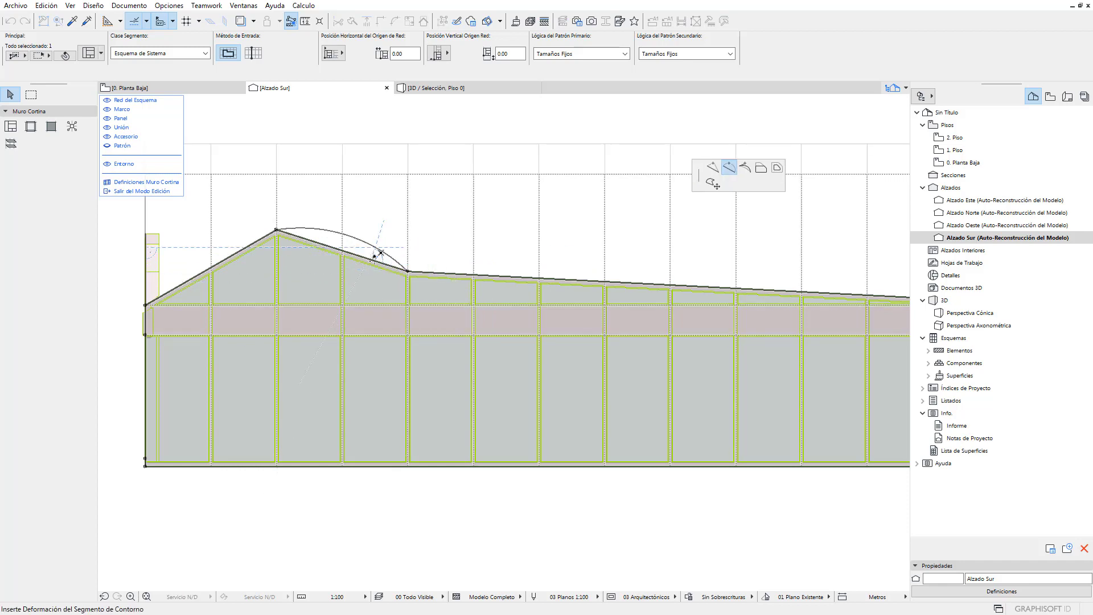
click(404, 253)
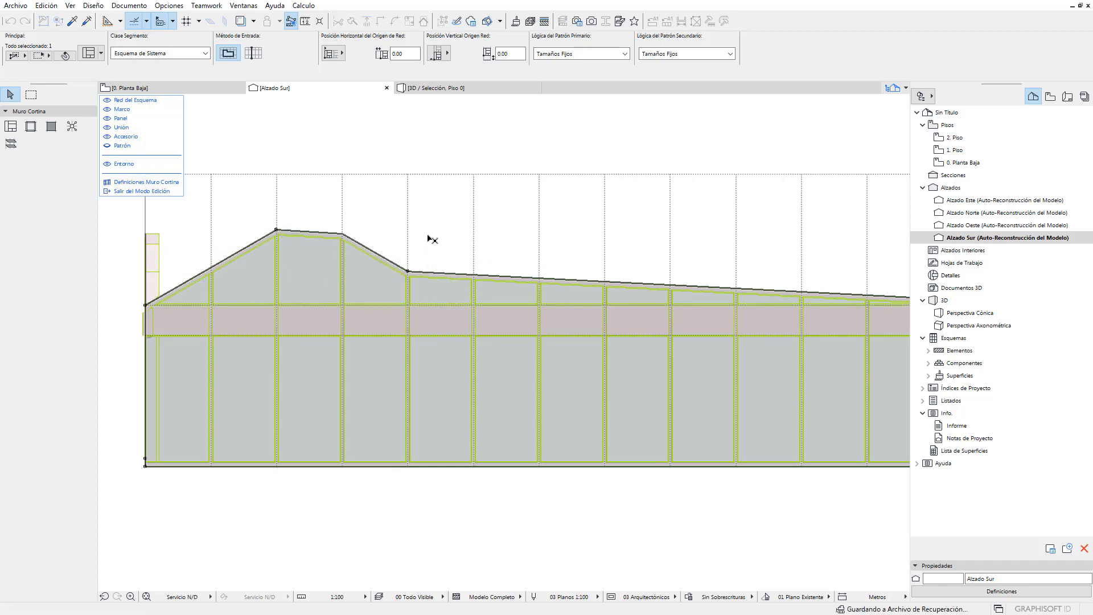
click(336, 505)
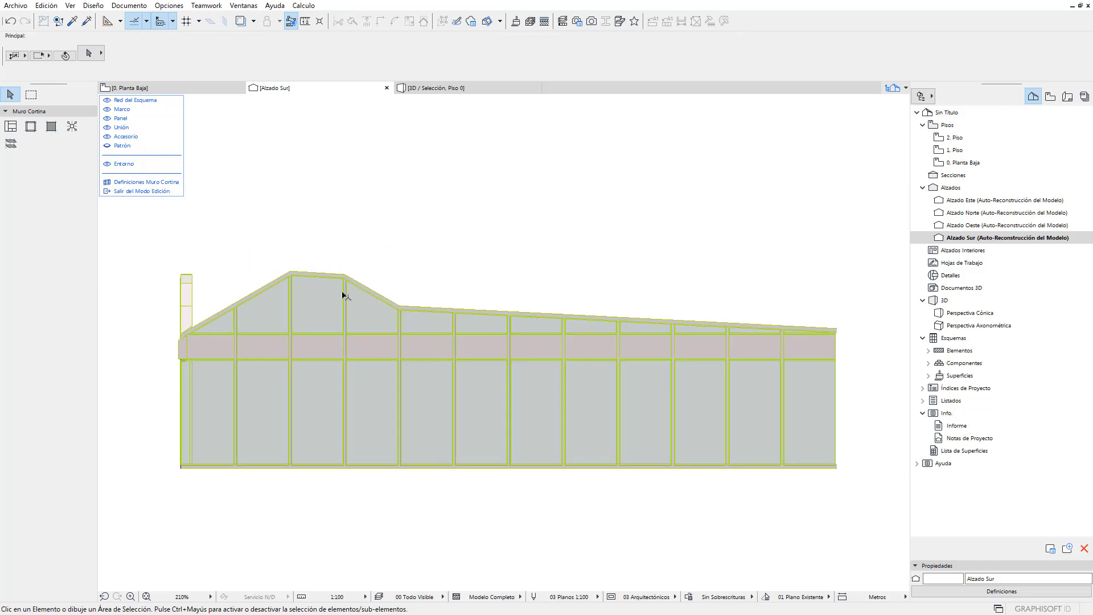
- Reselect the curtain wall scheme and hide its Patrón display while checking the outline
click(332, 298)
scroll(296, 272, up, 1)
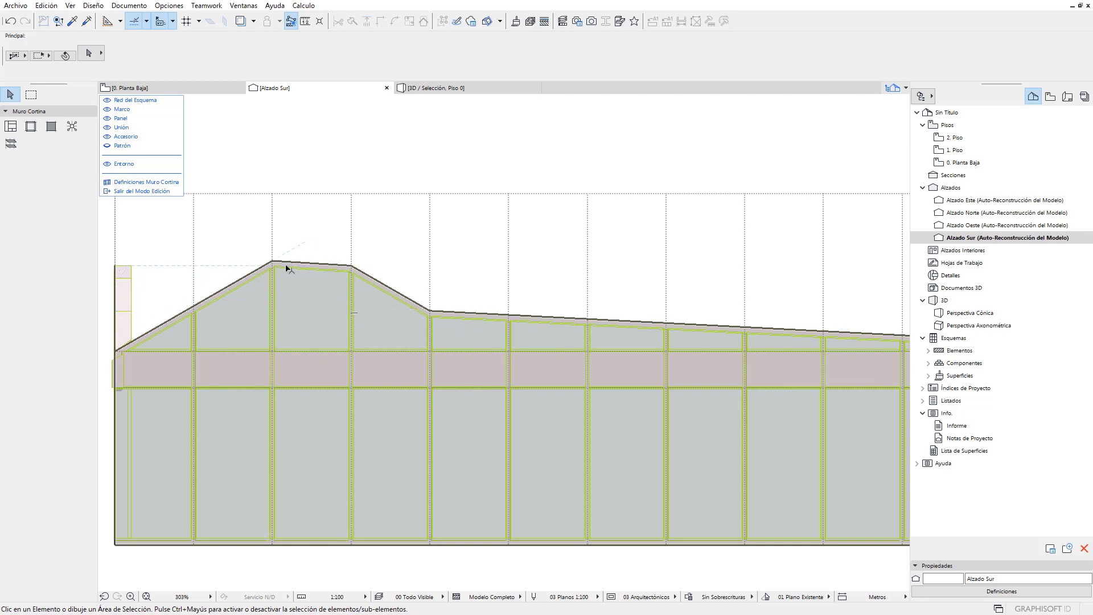
scroll(279, 319, down, 2)
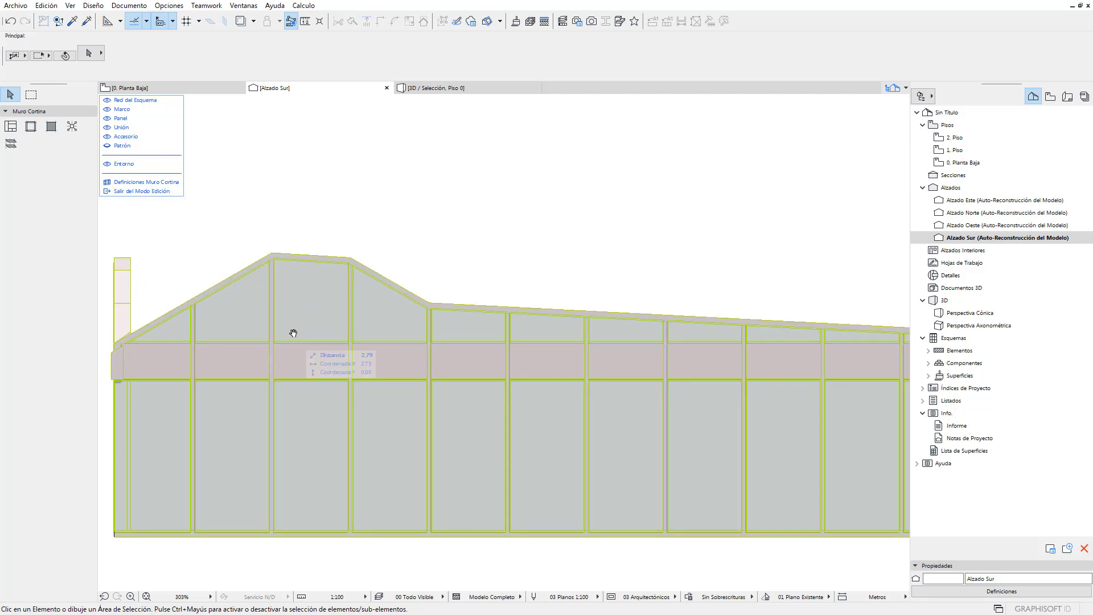
scroll(280, 315, down, 2)
scroll(276, 284, down, 2)
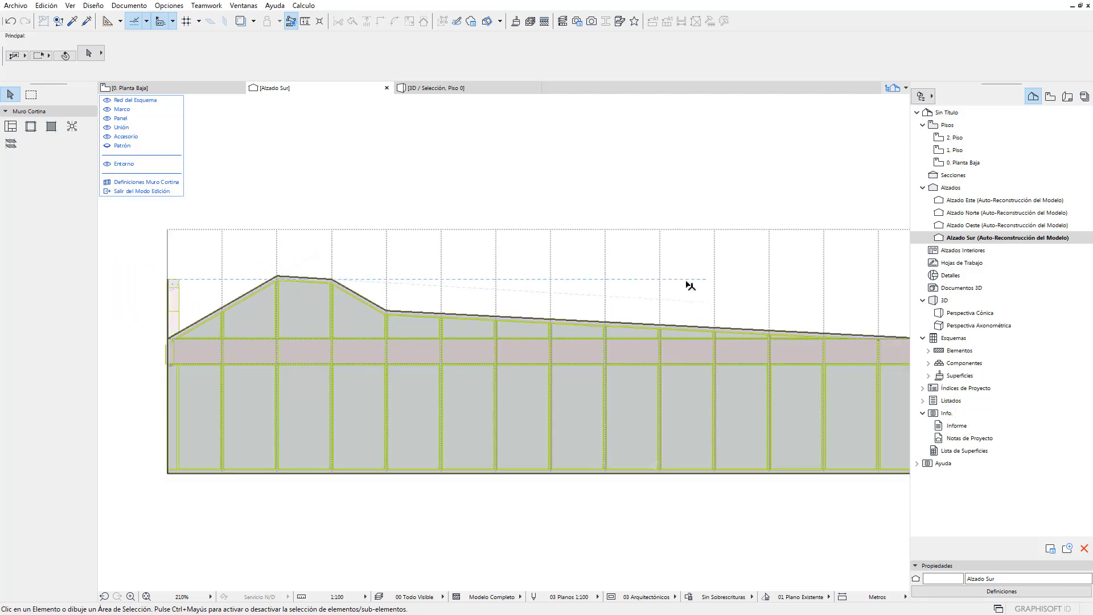
middle_drag(689, 285, 634, 288)
middle_drag(494, 294, 636, 293)
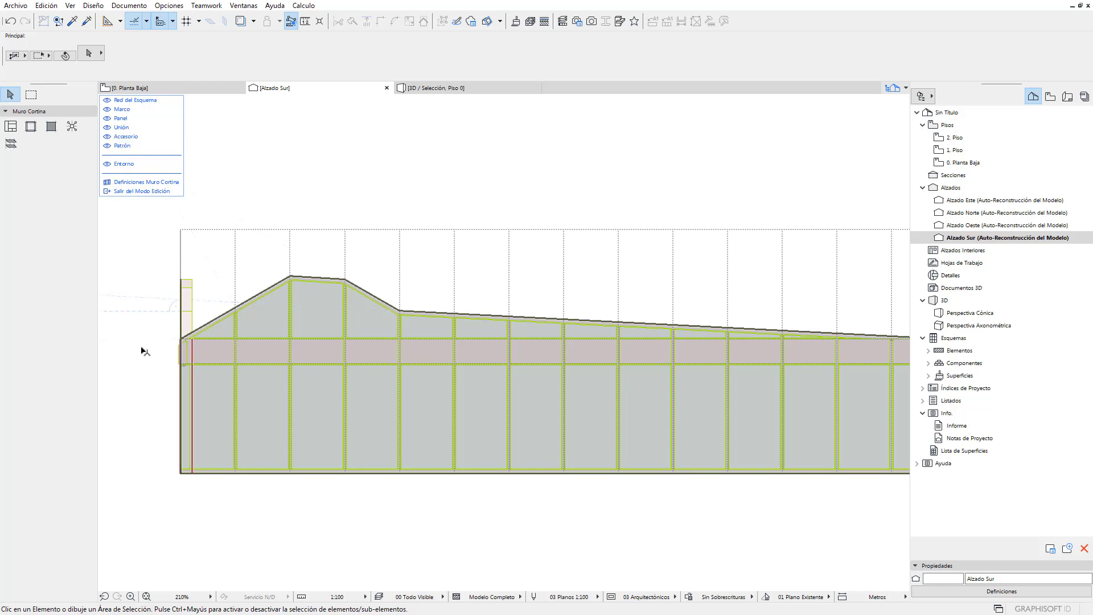
scroll(220, 444, up, 2)
scroll(205, 404, up, 2)
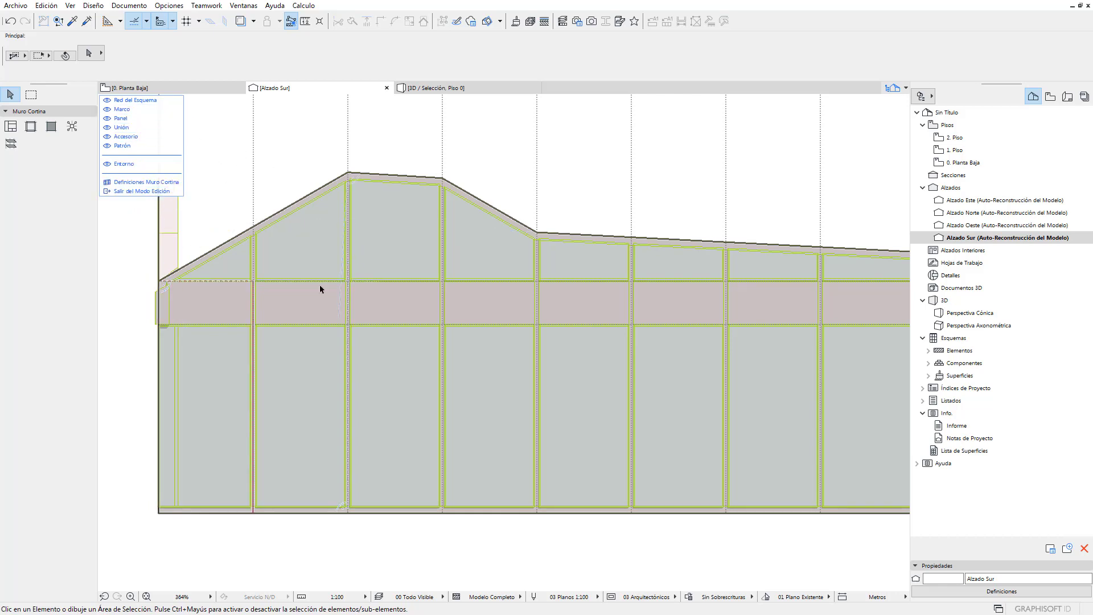
click(108, 148)
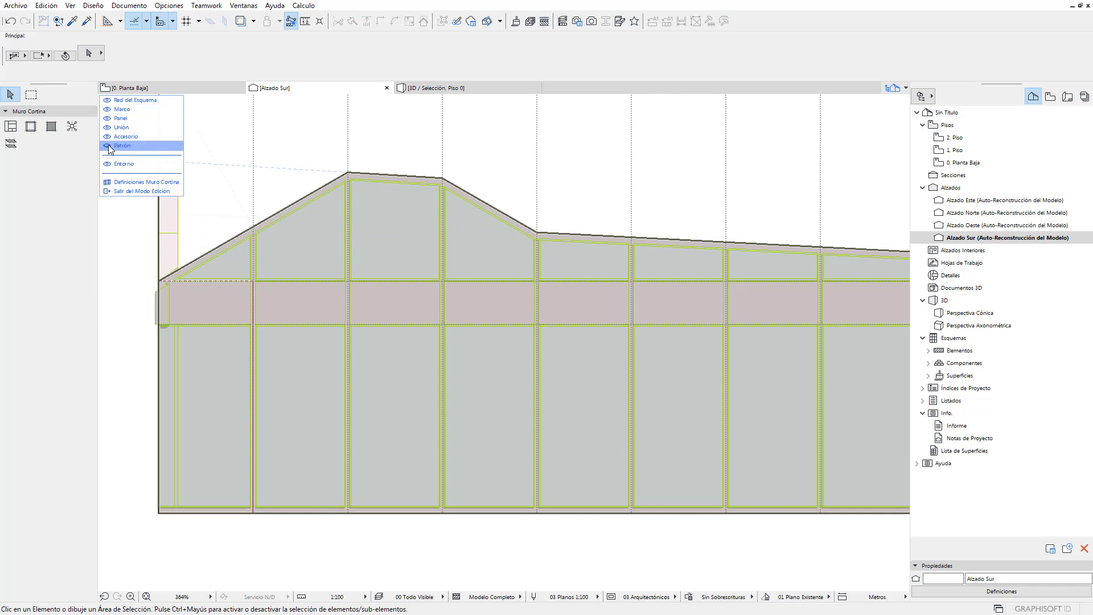
scroll(370, 344, down, 1)
scroll(370, 344, down, 1)
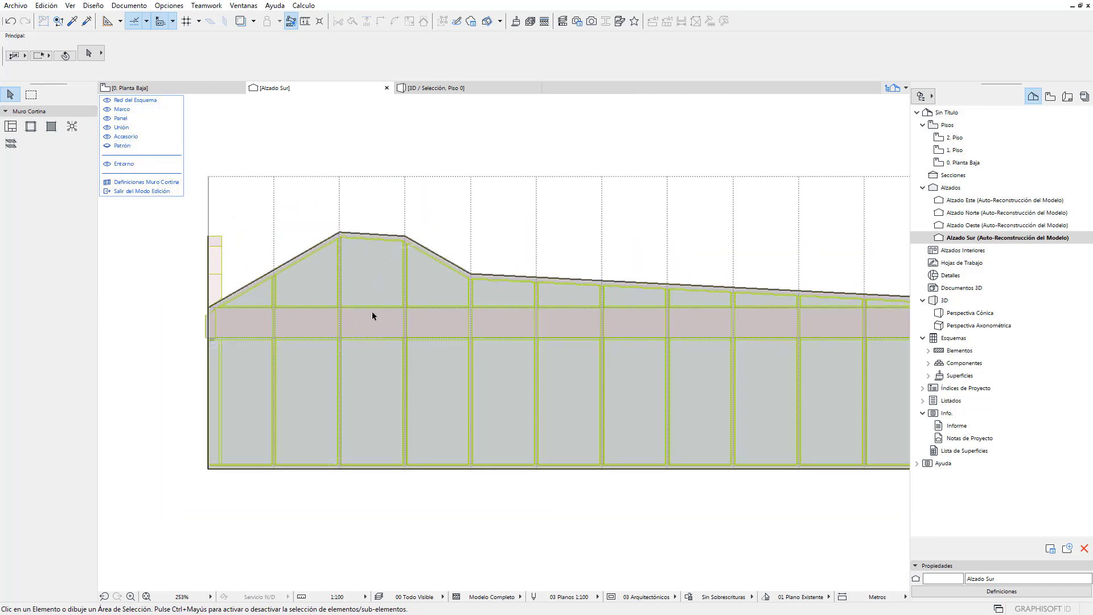
scroll(374, 235, up, 1)
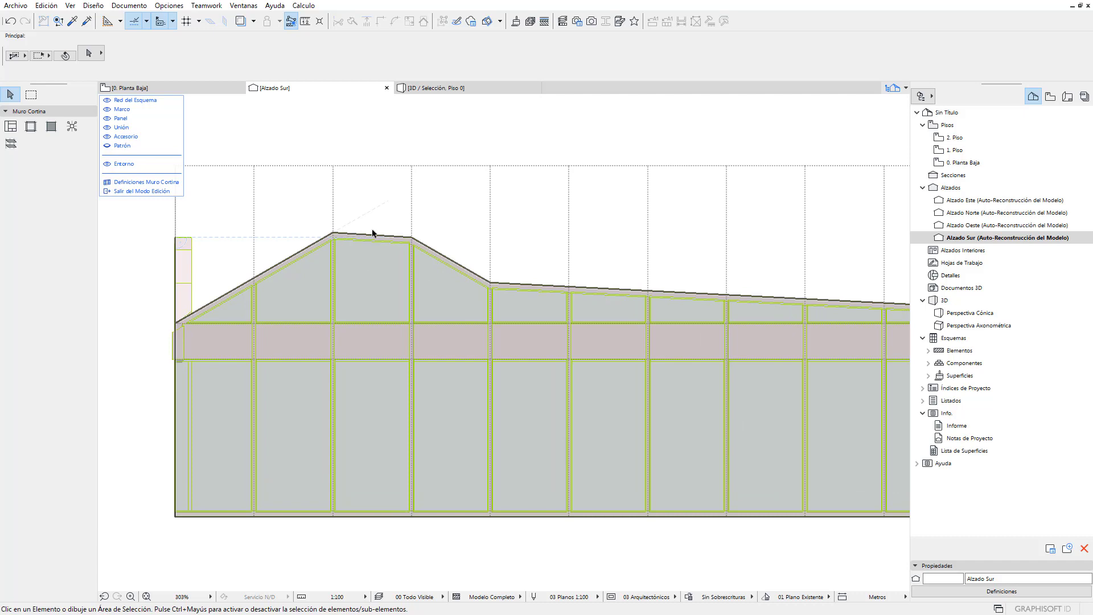
scroll(355, 247, up, 2)
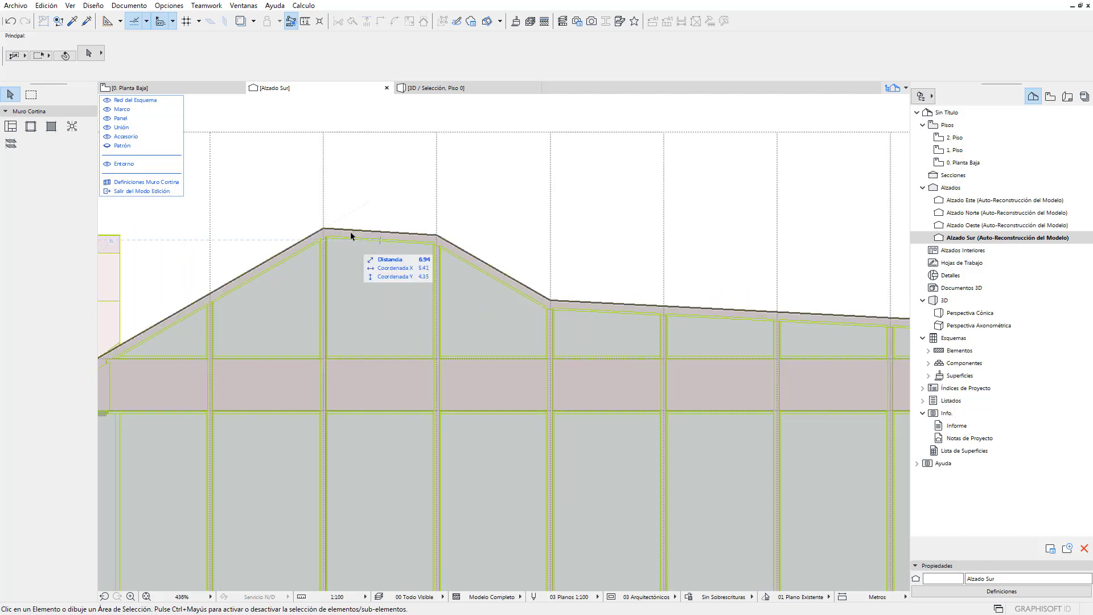
scroll(393, 238, up, 1)
scroll(370, 233, up, 1)
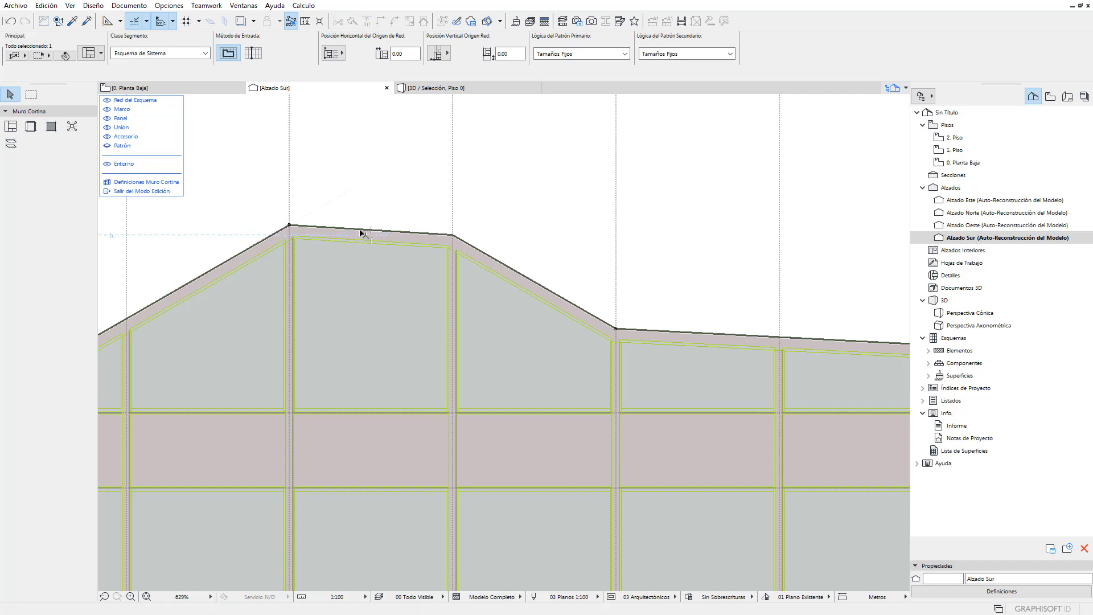
- Try curving the flat top edge, then undo and cancel the change
click(362, 232)
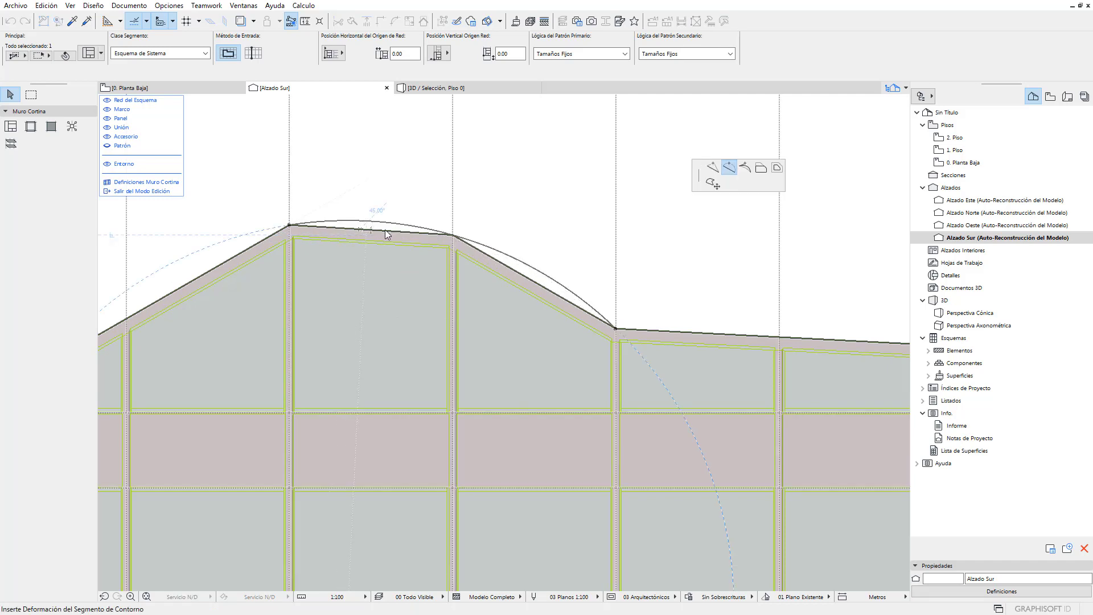
key(Escape)
scroll(374, 226, up, 2)
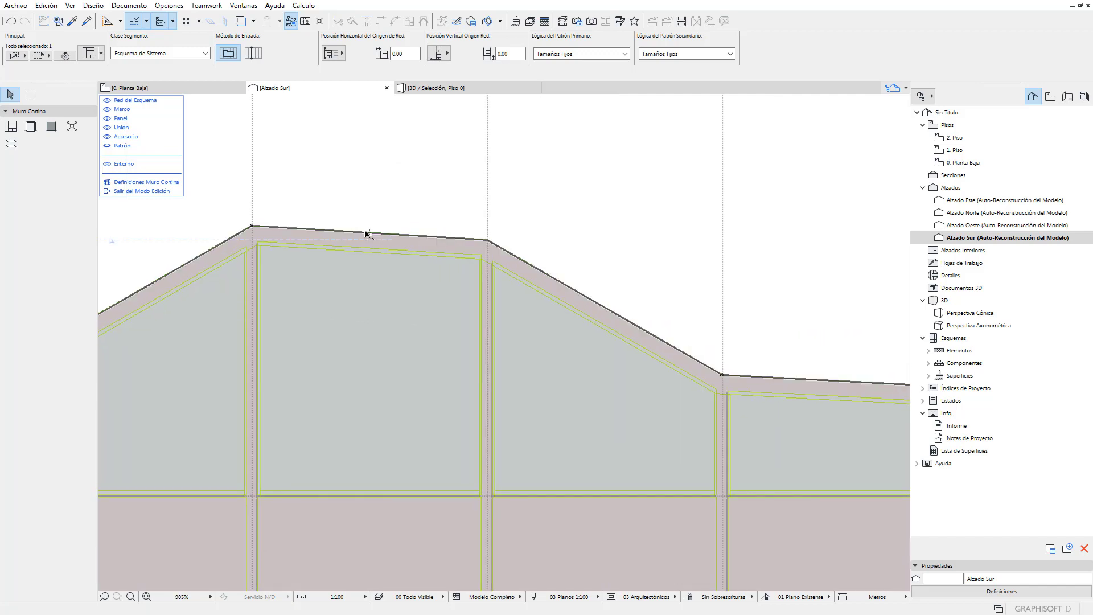
click(367, 232)
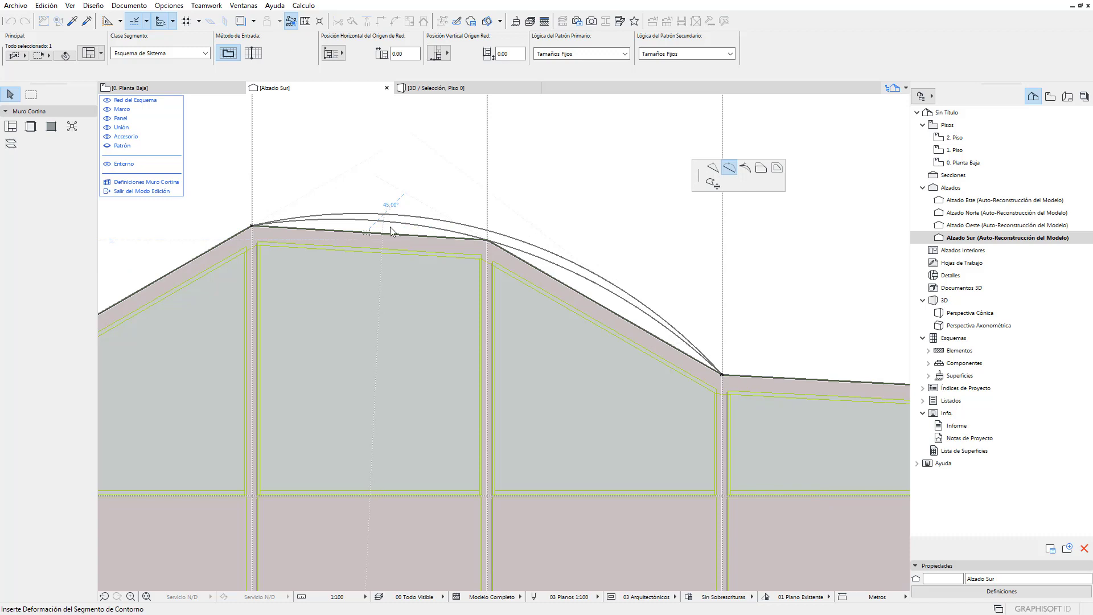
click(407, 237)
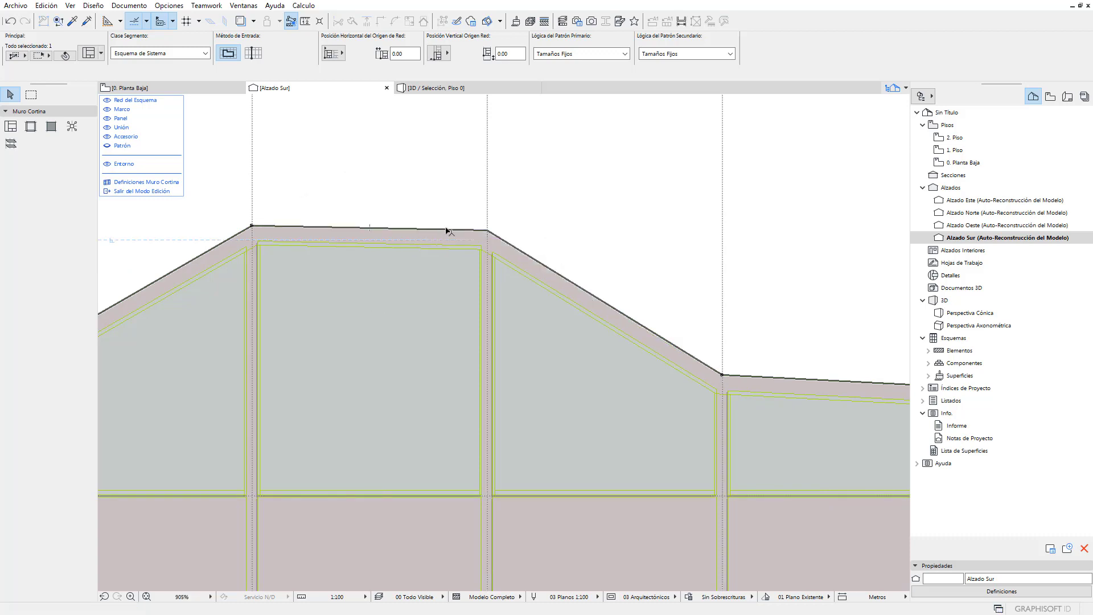
key(ctrl+z)
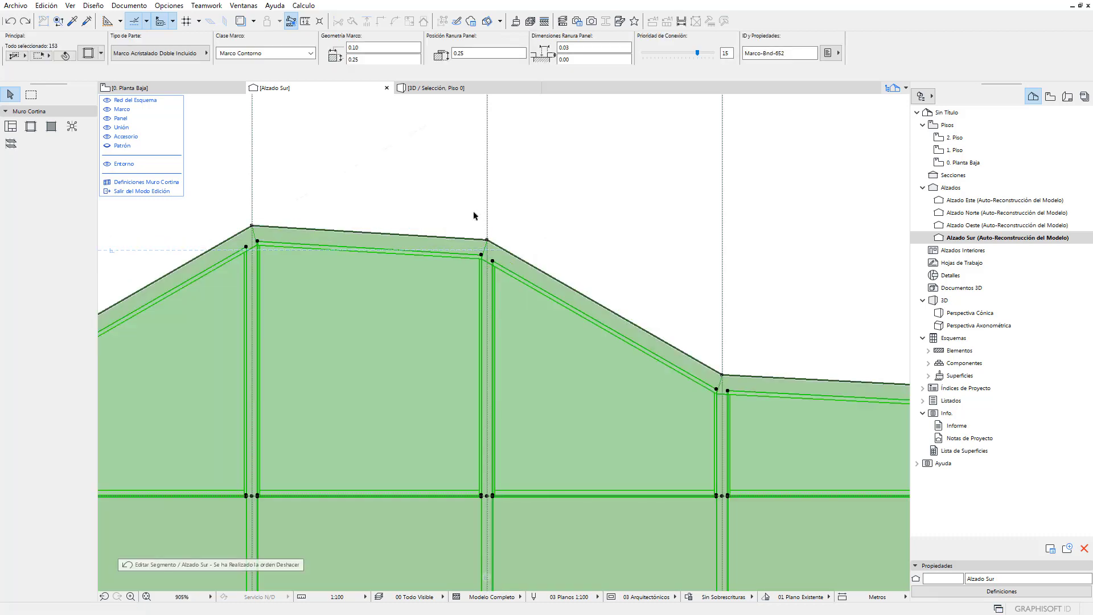
key(Escape)
- Insert a node on the flat top edge, raising it into a shallow peak
click(510, 258)
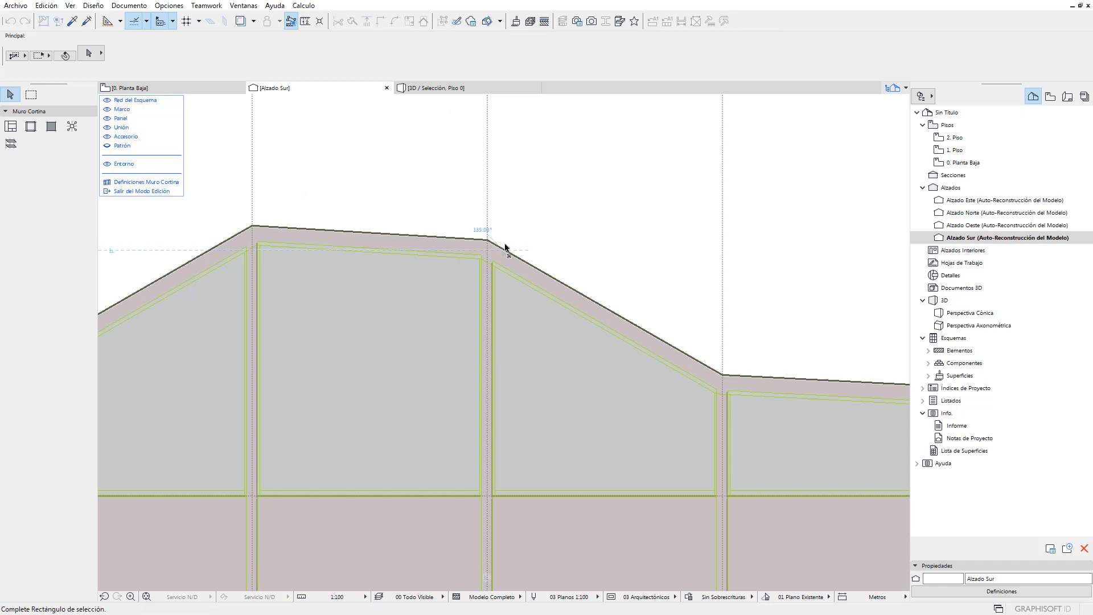
click(505, 248)
click(369, 236)
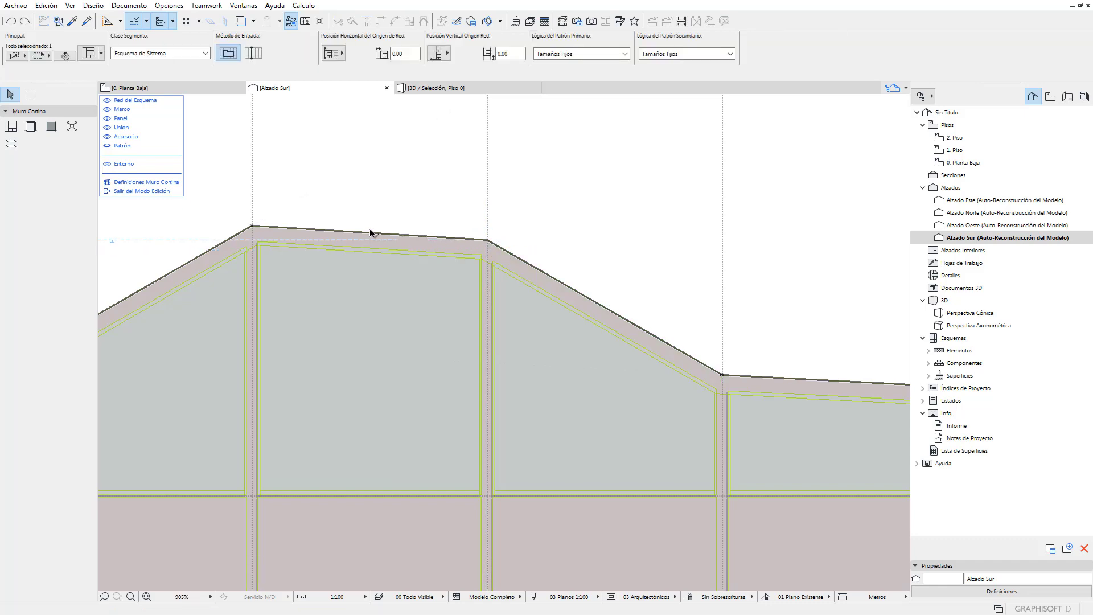
click(371, 233)
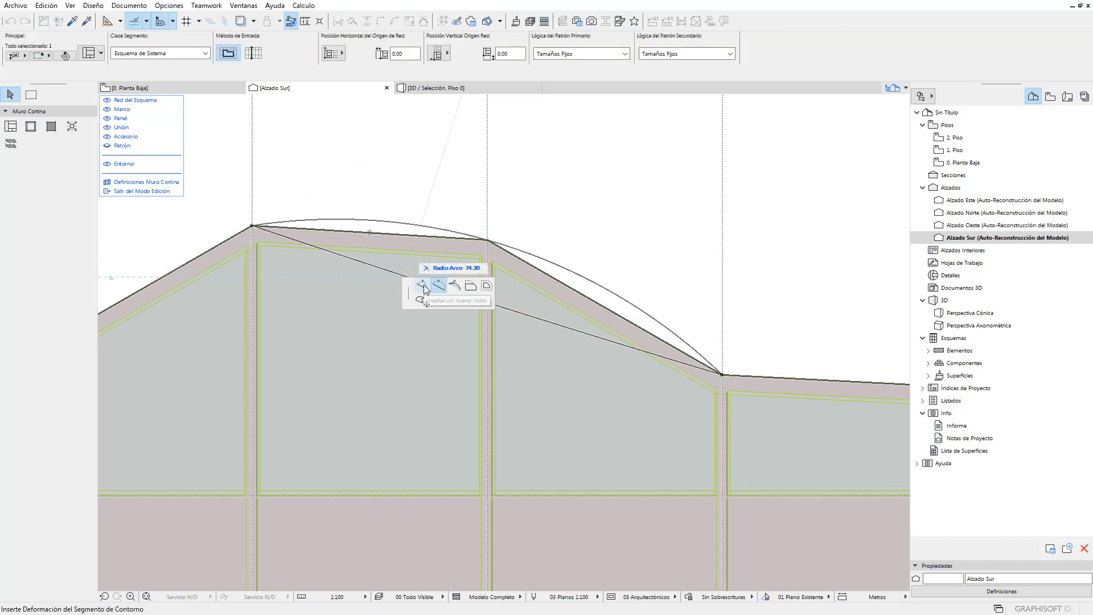
key(Escape)
click(381, 269)
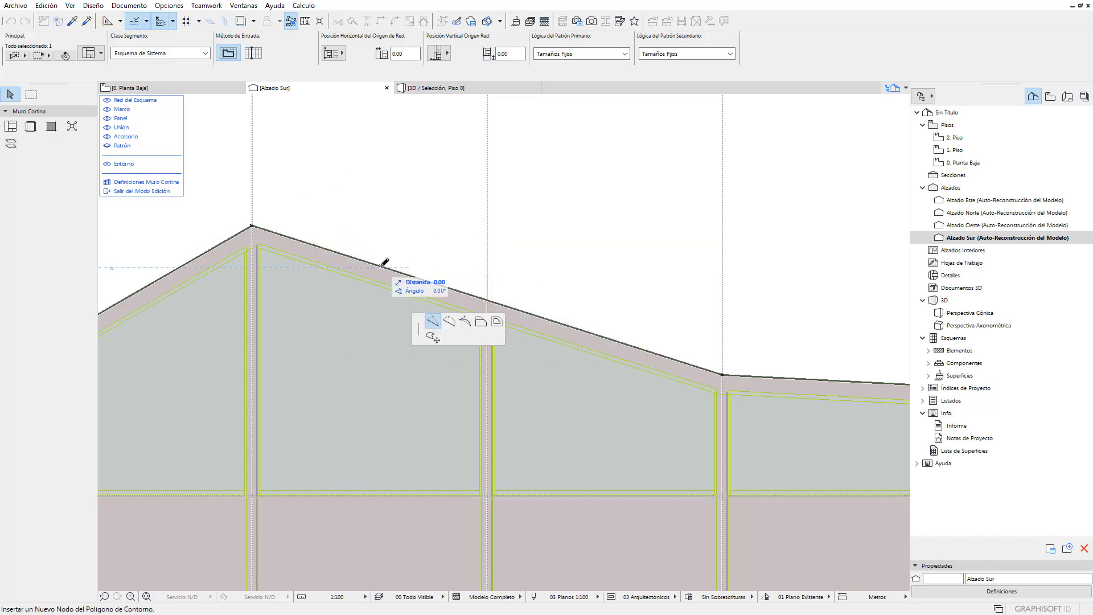
click(432, 321)
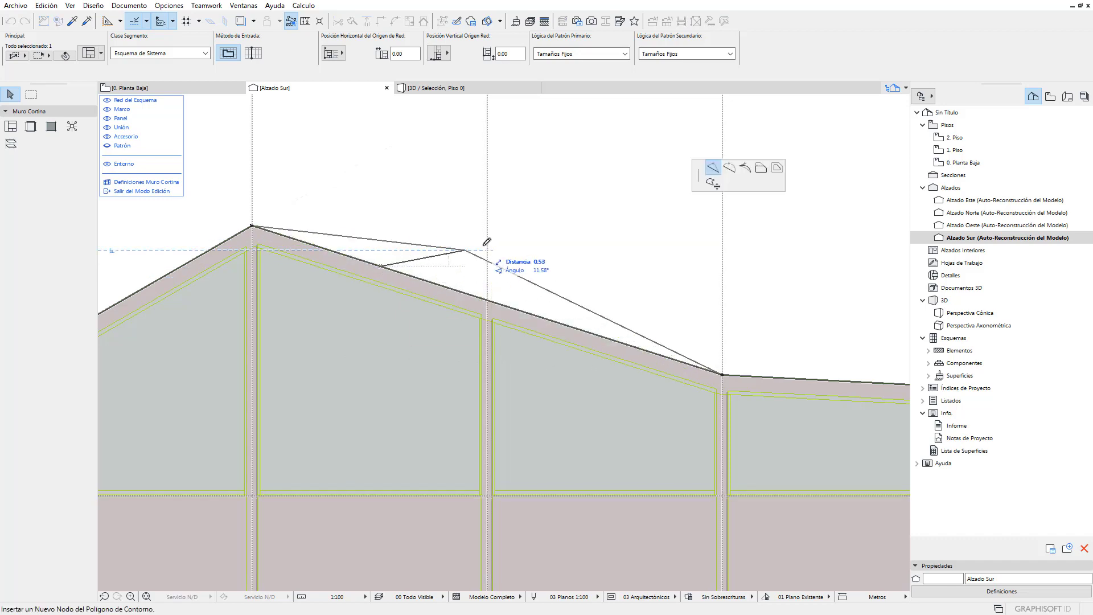
click(361, 241)
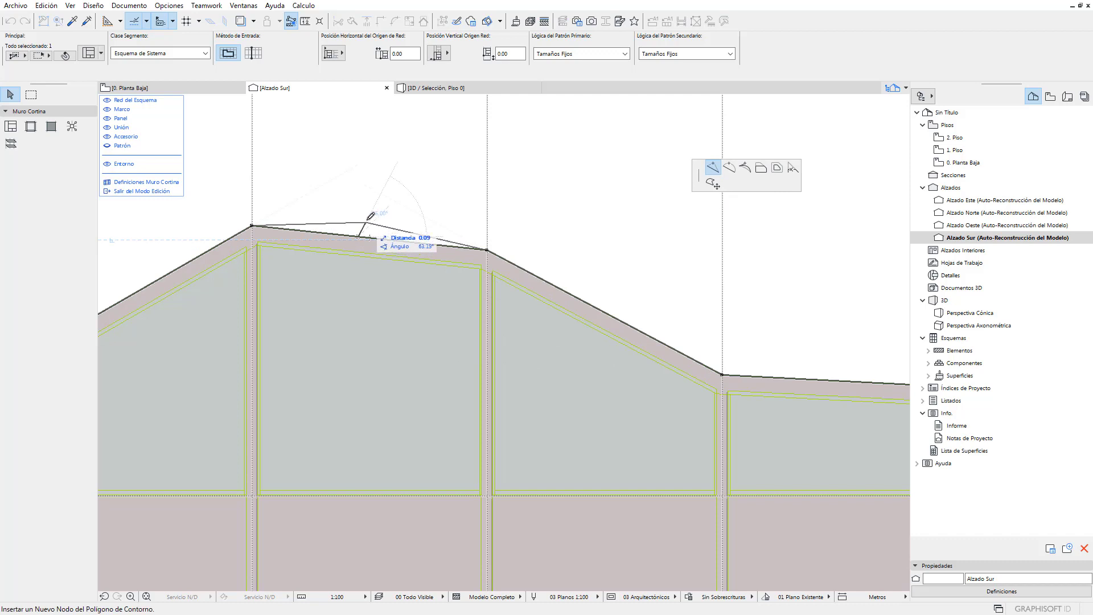
click(370, 238)
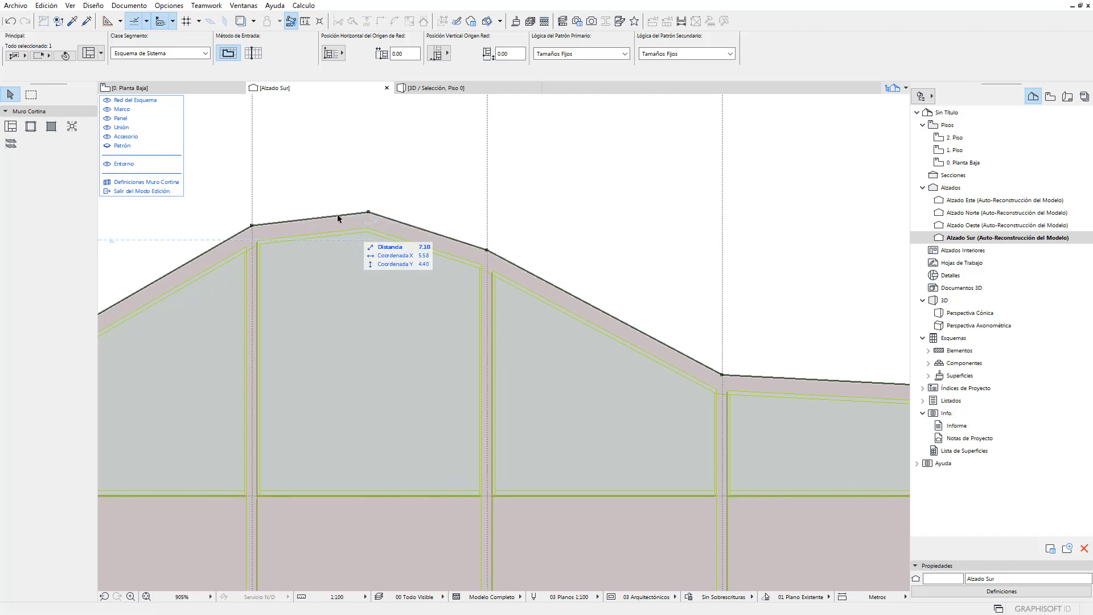
- Try curving the top edge segment again and cancel, keeping it straight
scroll(319, 219, up, 2)
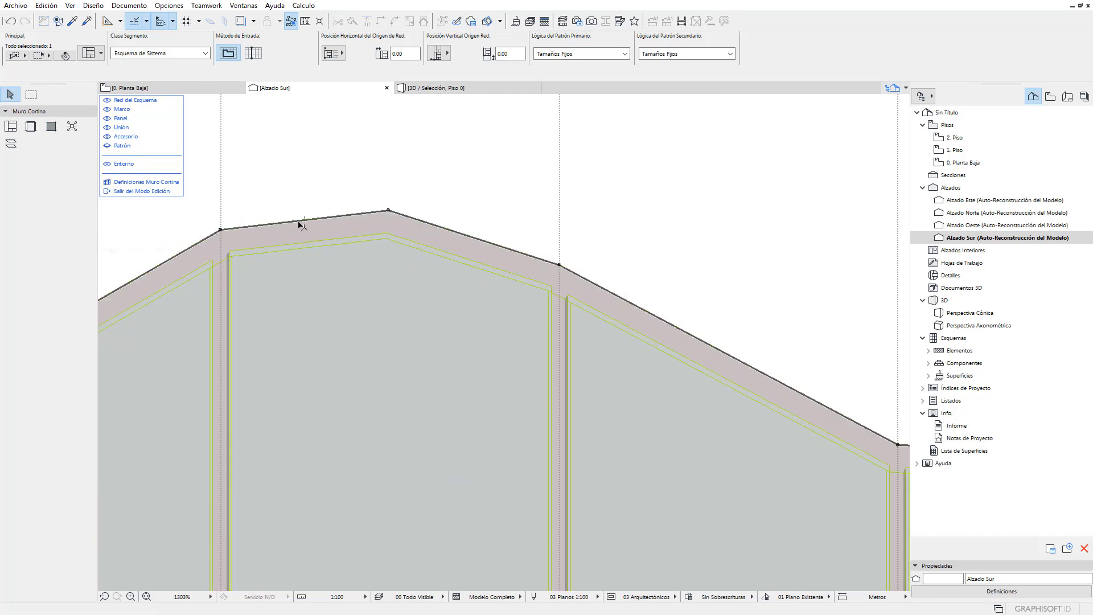
click(300, 222)
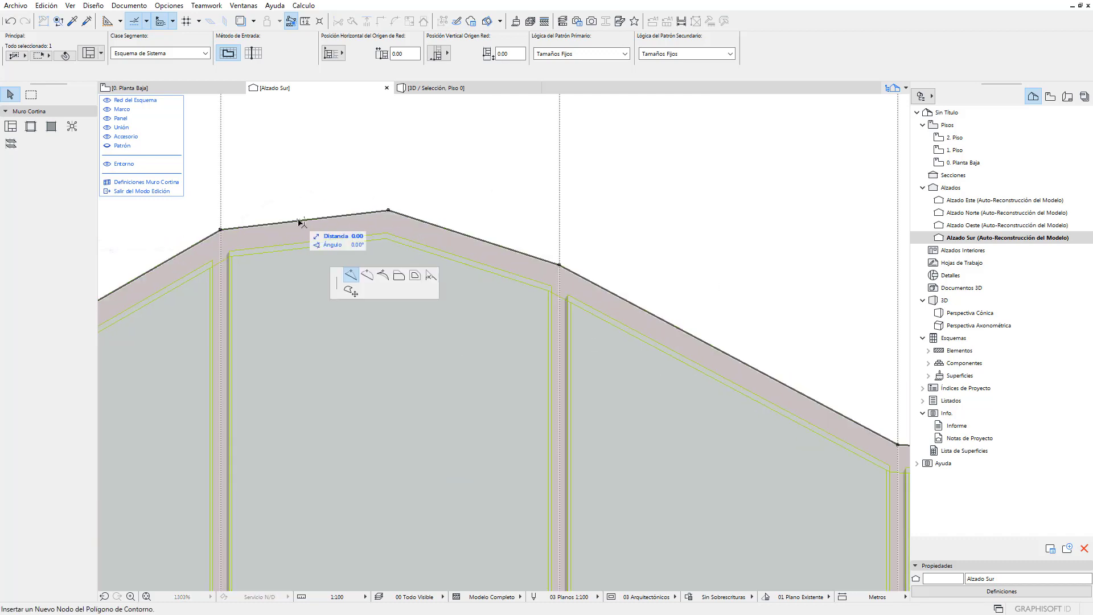
click(367, 275)
key(Escape)
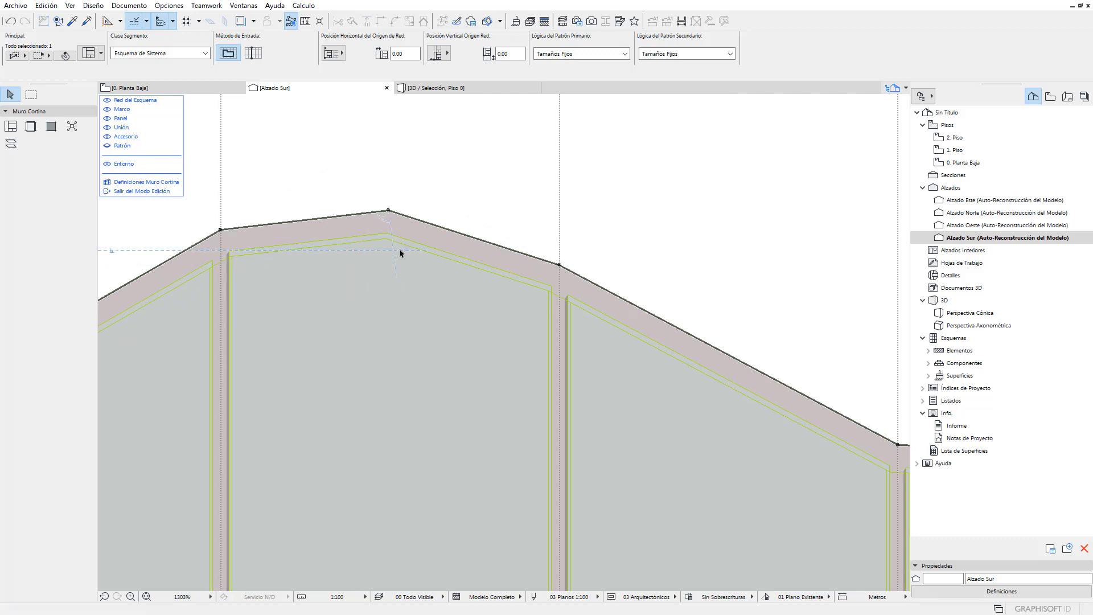
click(340, 218)
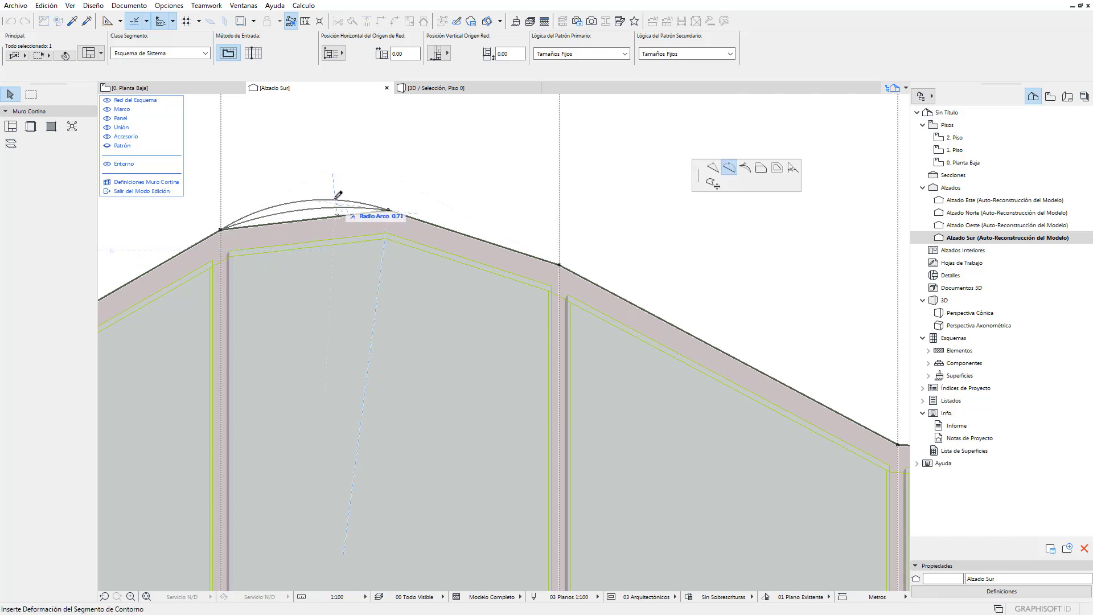
key(Escape)
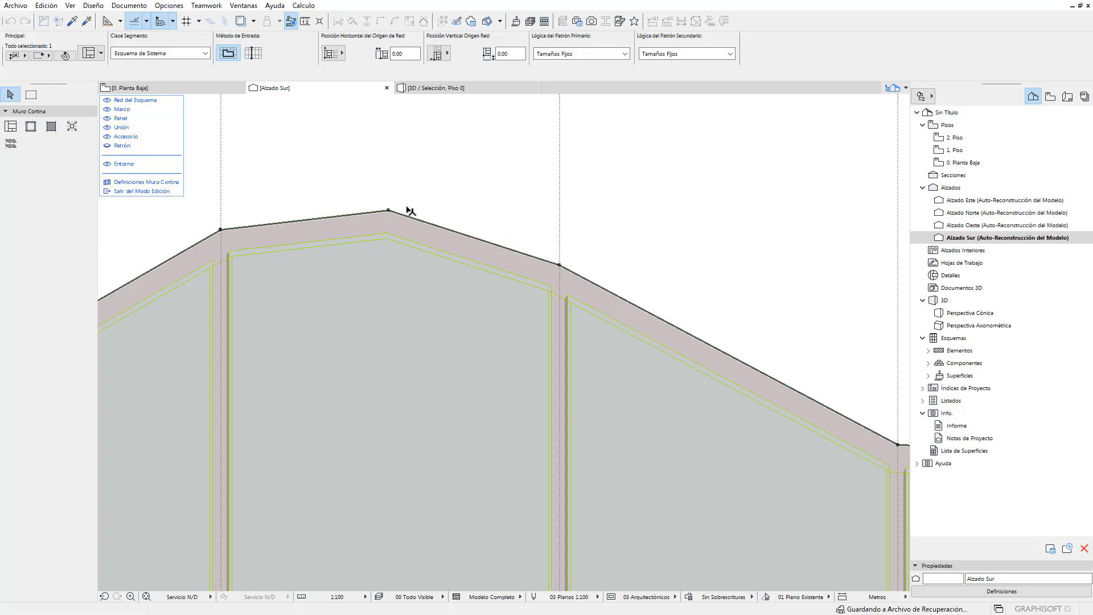
- Insert a node on the top edge beside the peak, level with it
scroll(451, 218, down, 2)
scroll(451, 218, down, 2)
key(Escape)
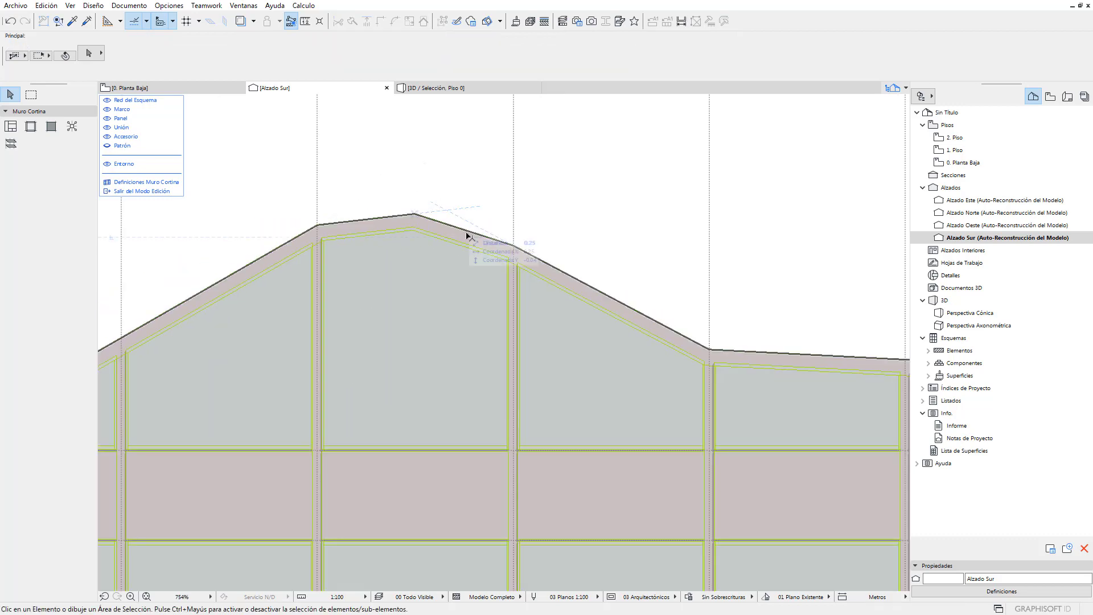
scroll(483, 234, down, 2)
scroll(483, 235, up, 2)
scroll(430, 219, up, 2)
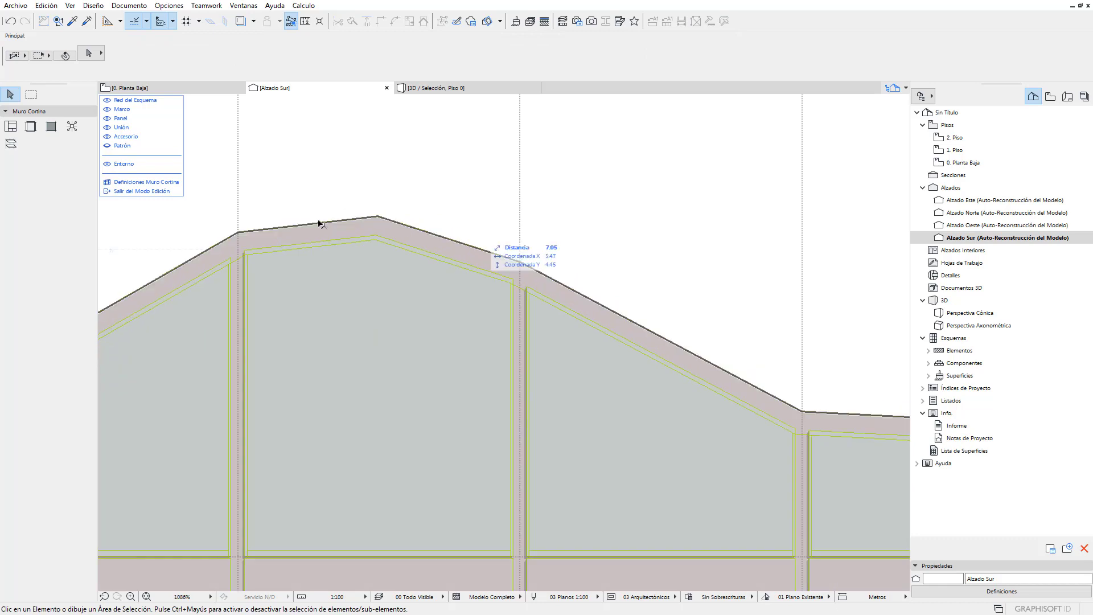
scroll(305, 222, up, 1)
click(305, 226)
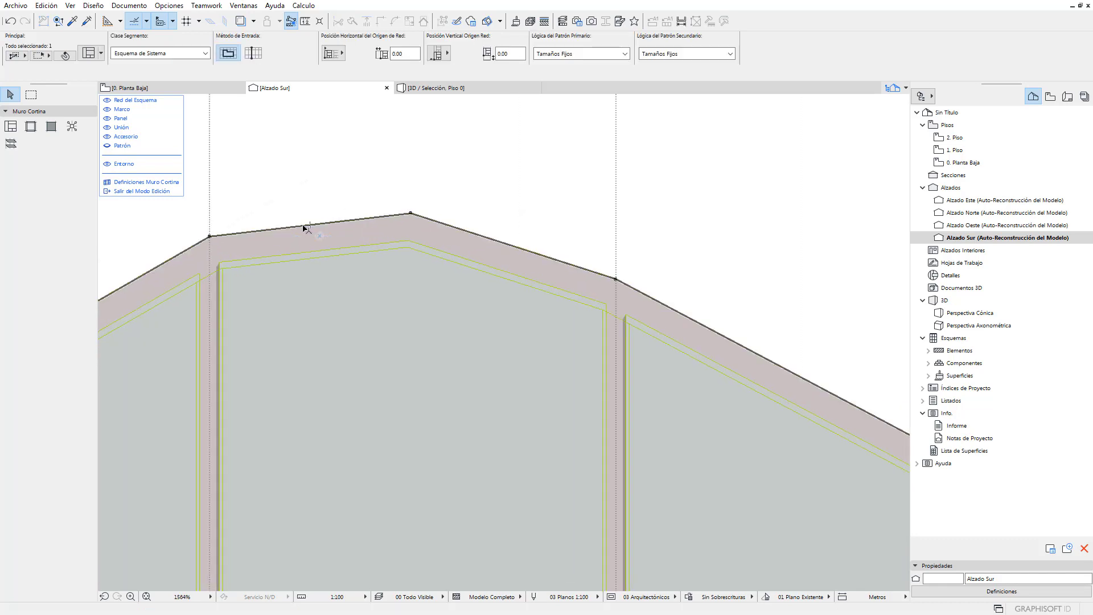
click(305, 226)
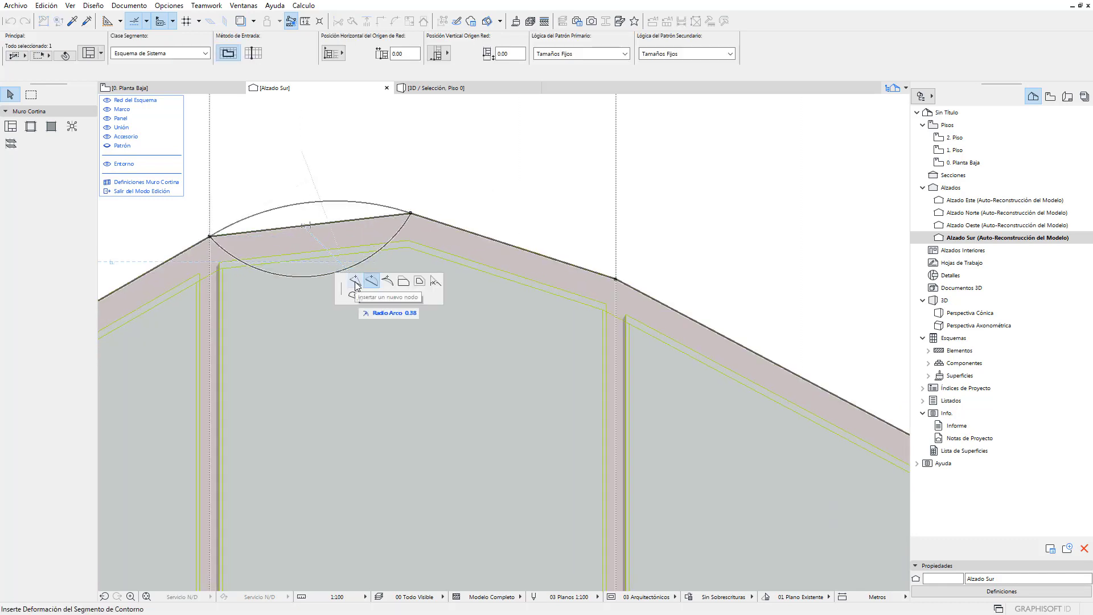
key(Escape)
click(302, 227)
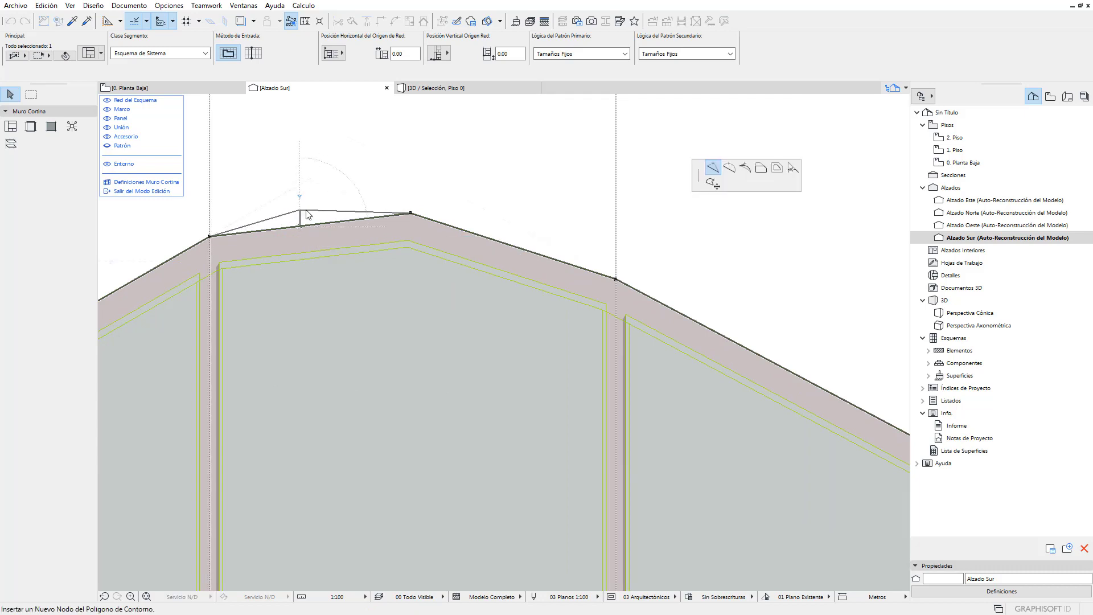
click(307, 214)
click(391, 202)
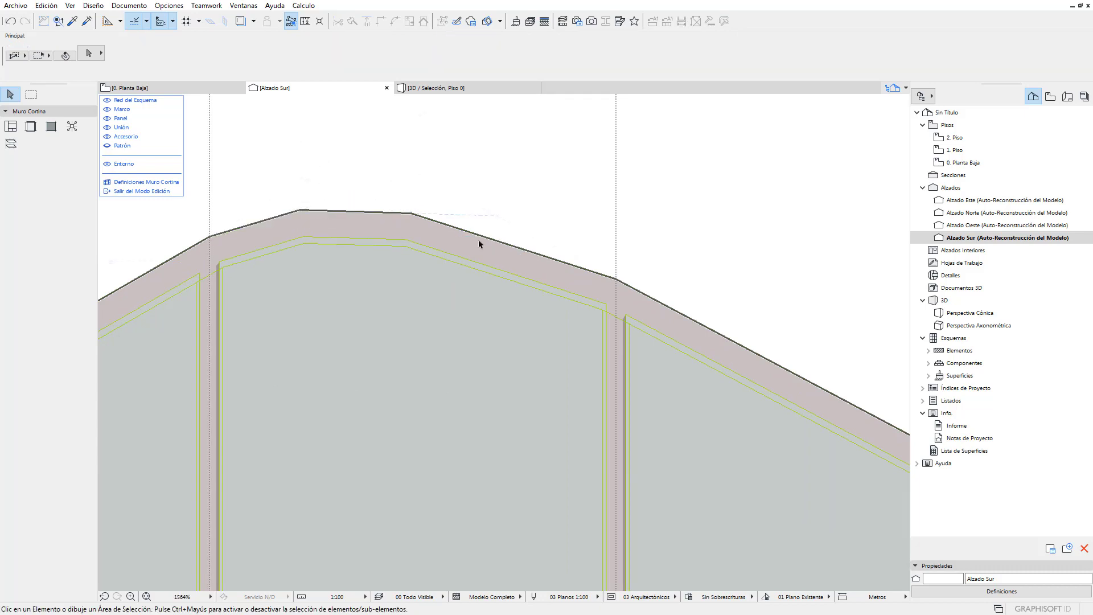
- Inspect the frame near the peak, zoom in on it, and reselect the top edge
click(507, 248)
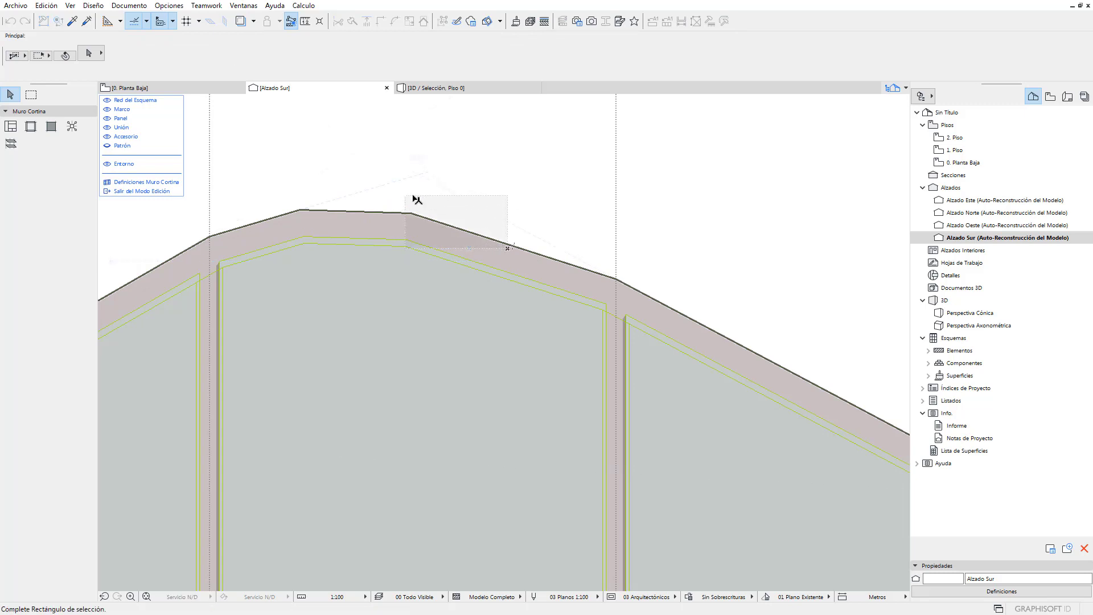
click(463, 238)
scroll(471, 238, down, 3)
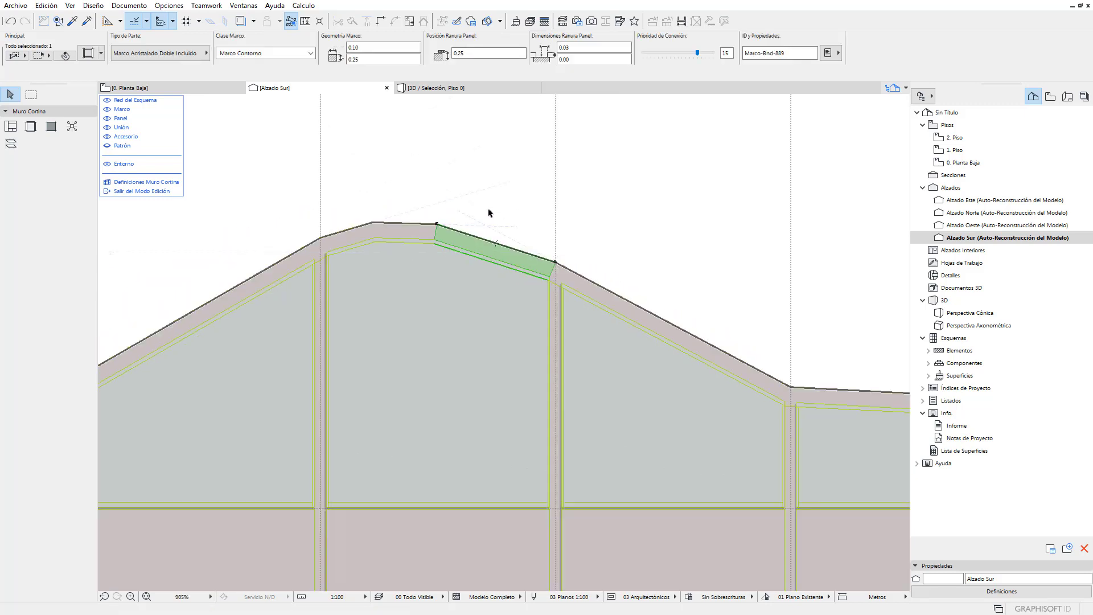
click(488, 213)
middle_drag(427, 231, 454, 209)
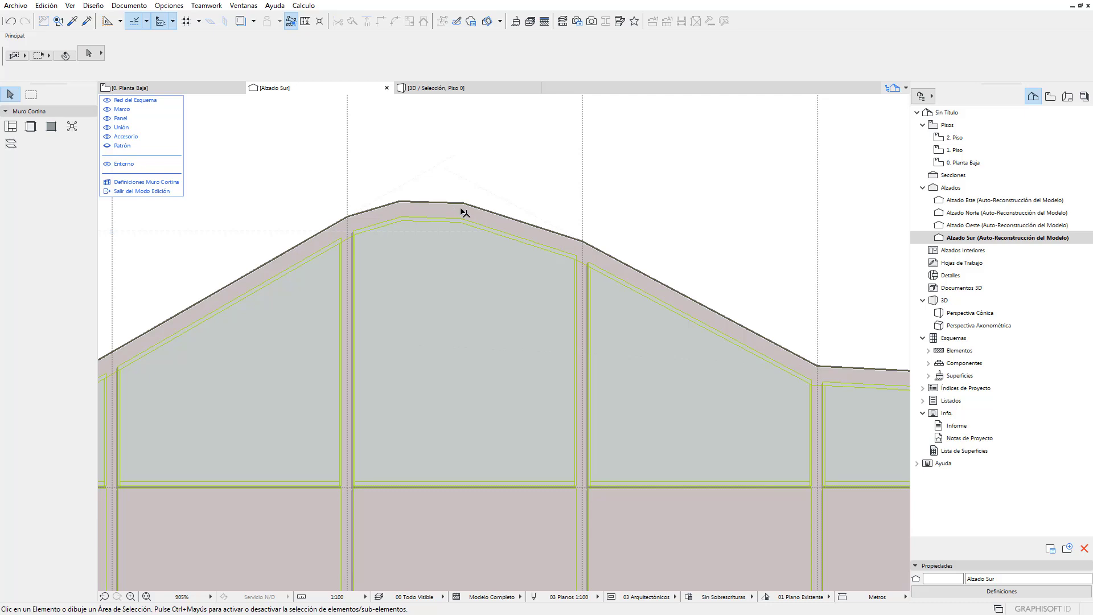
scroll(463, 210, down, 4)
scroll(457, 263, up, 2)
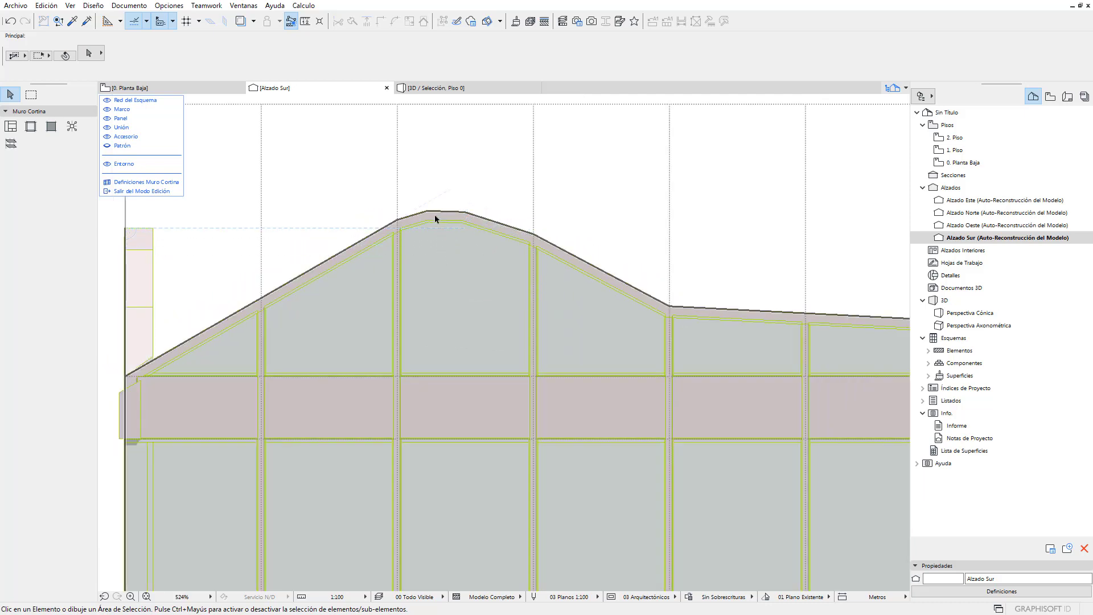
scroll(435, 218, up, 1)
scroll(421, 225, up, 2)
scroll(399, 222, up, 2)
scroll(381, 221, up, 1)
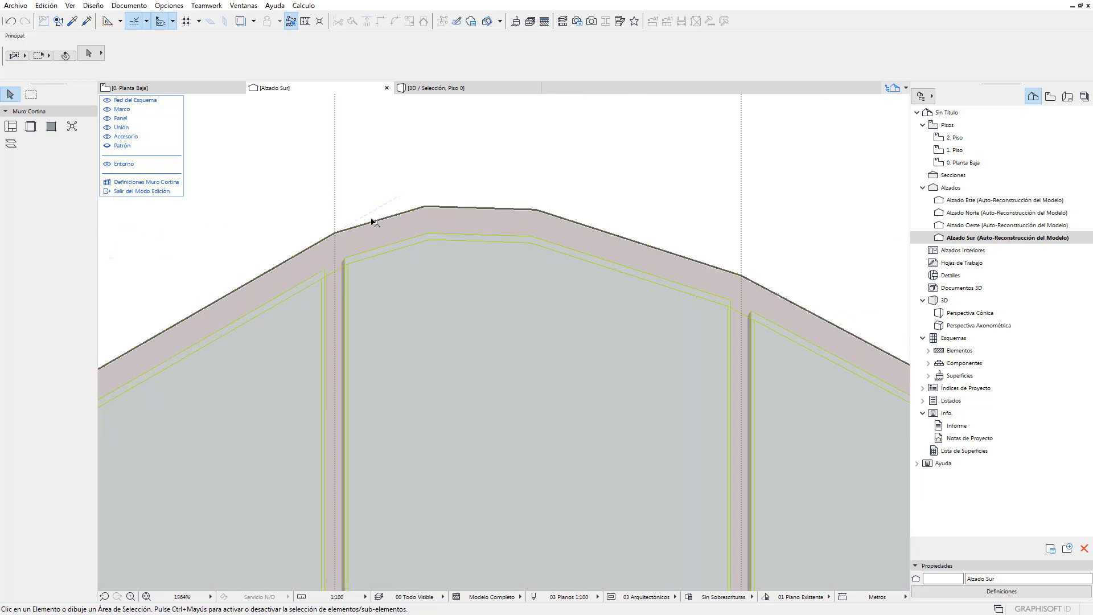
scroll(372, 222, up, 3)
scroll(373, 223, up, 2)
click(373, 225)
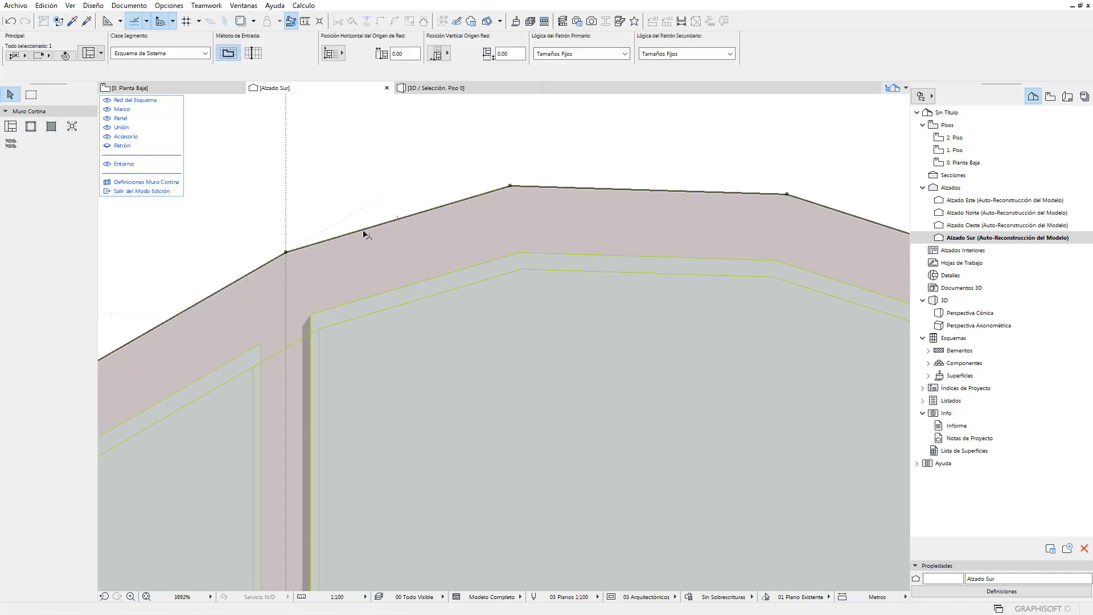
- Insert a node on the left slope near the crest to round the peak
click(362, 232)
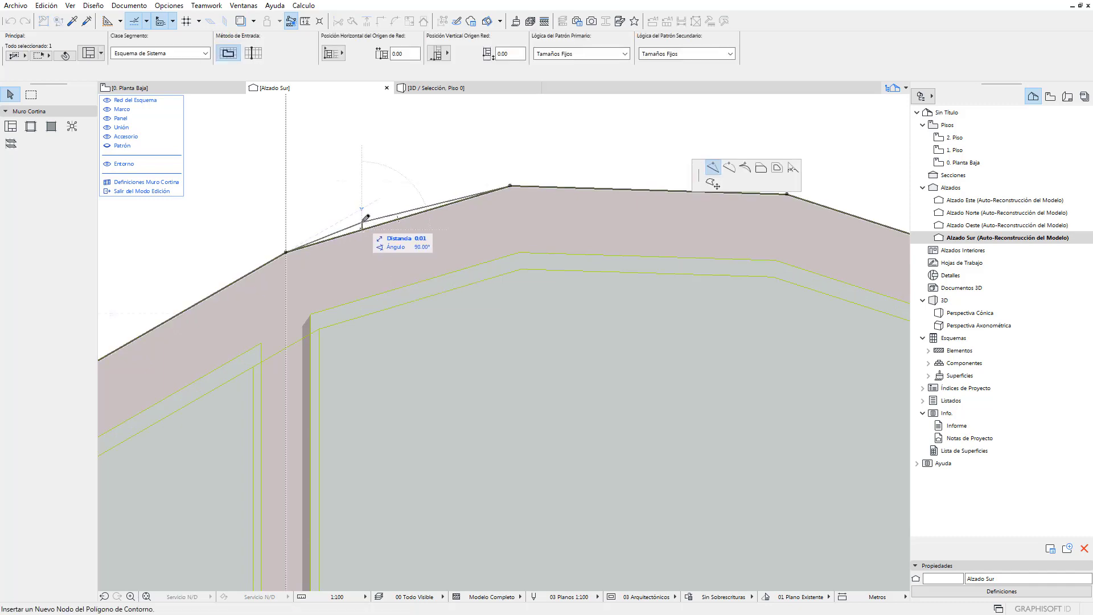
click(363, 221)
scroll(420, 178, down, 2)
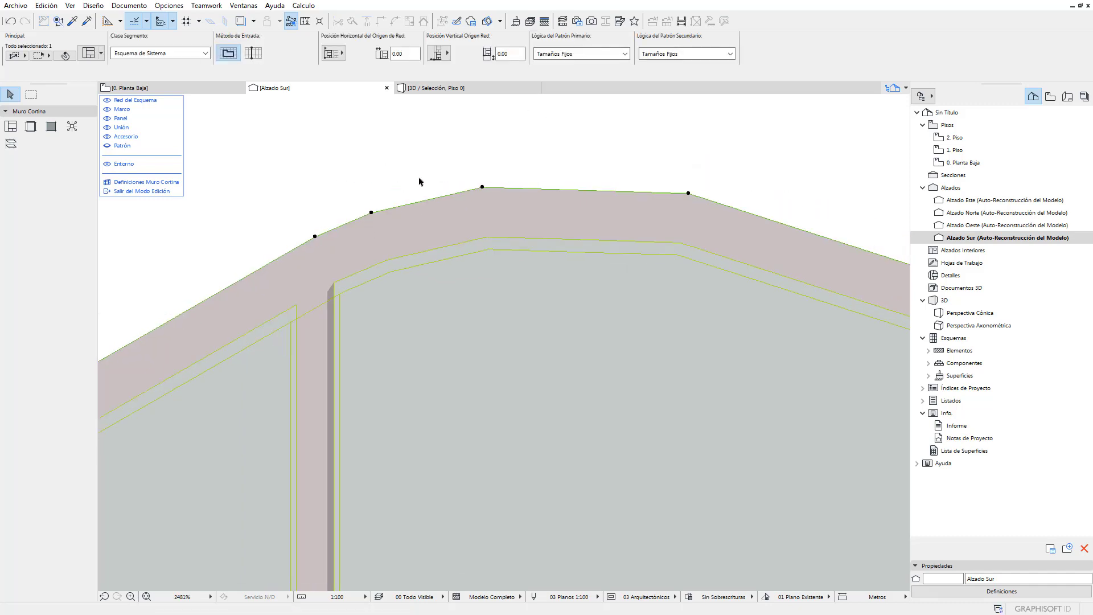
scroll(447, 176, down, 2)
scroll(433, 195, up, 3)
scroll(419, 196, up, 2)
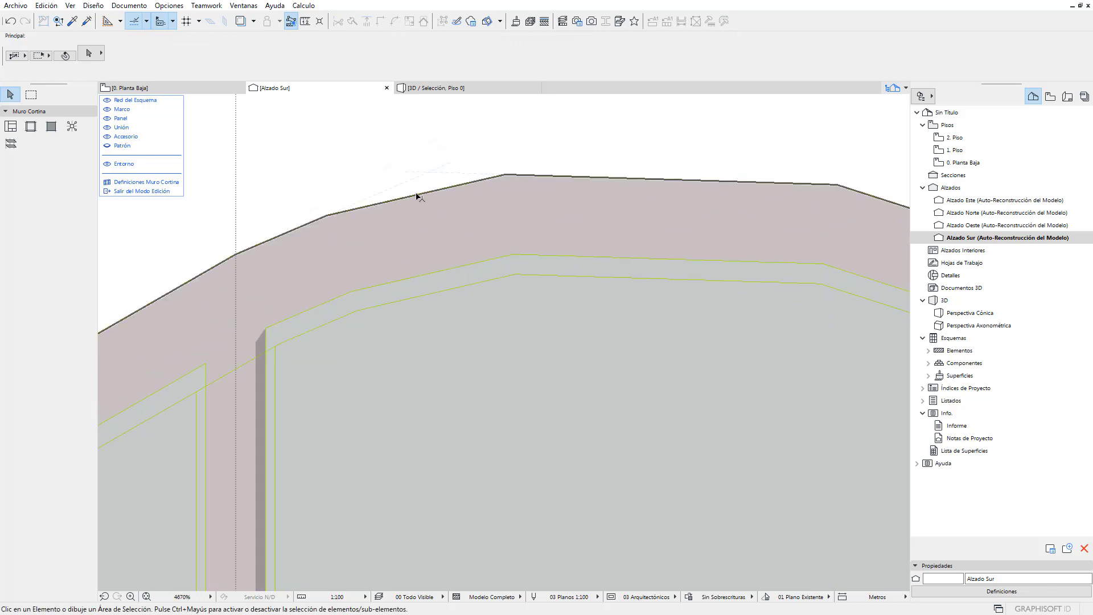
click(414, 198)
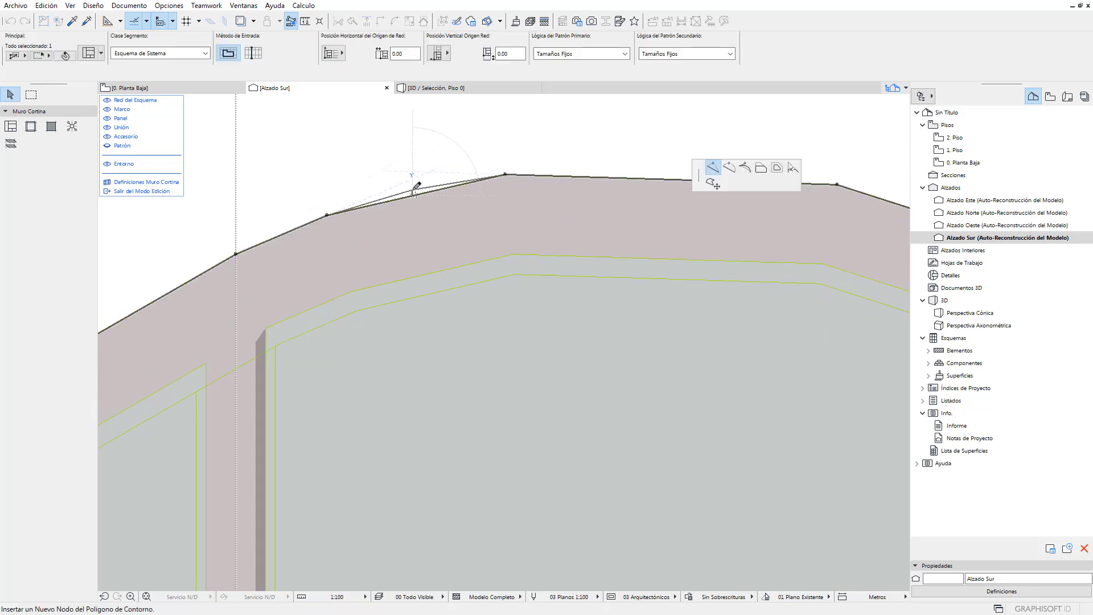
click(426, 198)
scroll(513, 168, down, 4)
key(Escape)
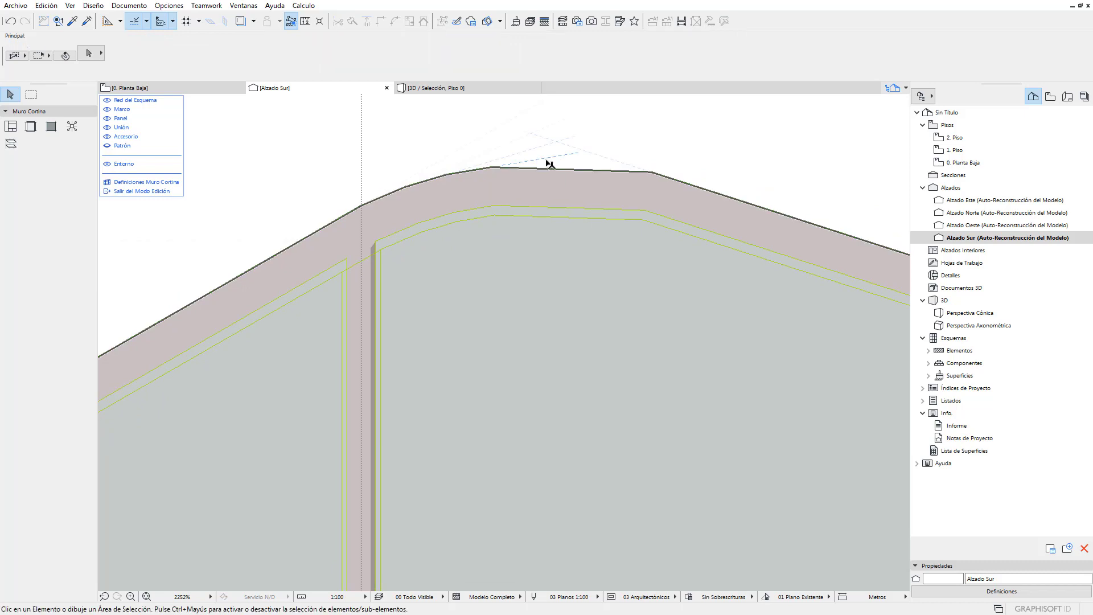
scroll(522, 176, down, 6)
scroll(507, 219, up, 4)
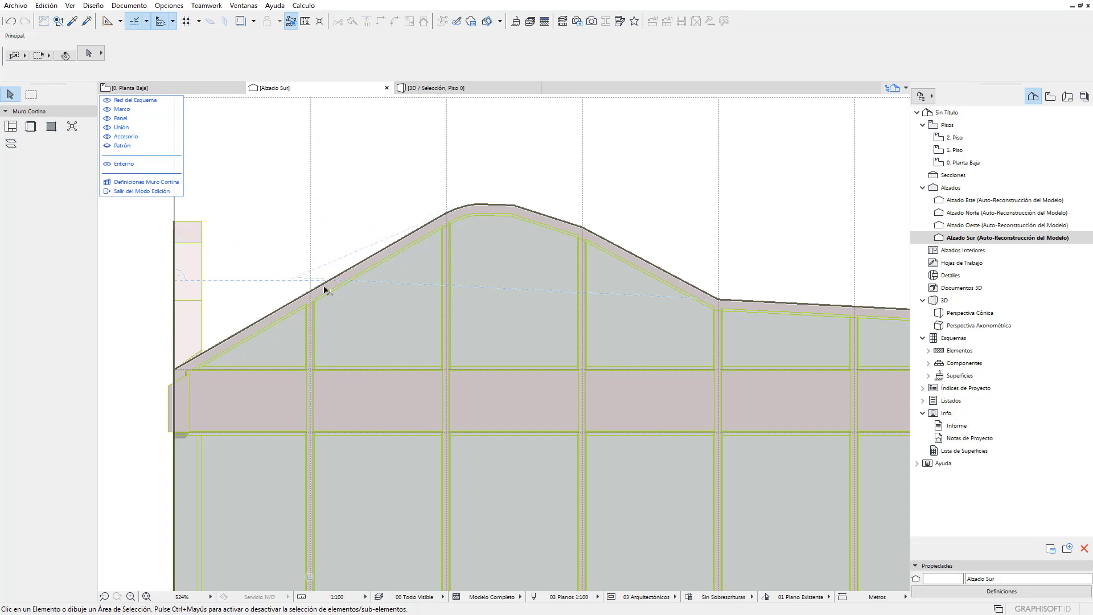
middle_drag(315, 285, 304, 282)
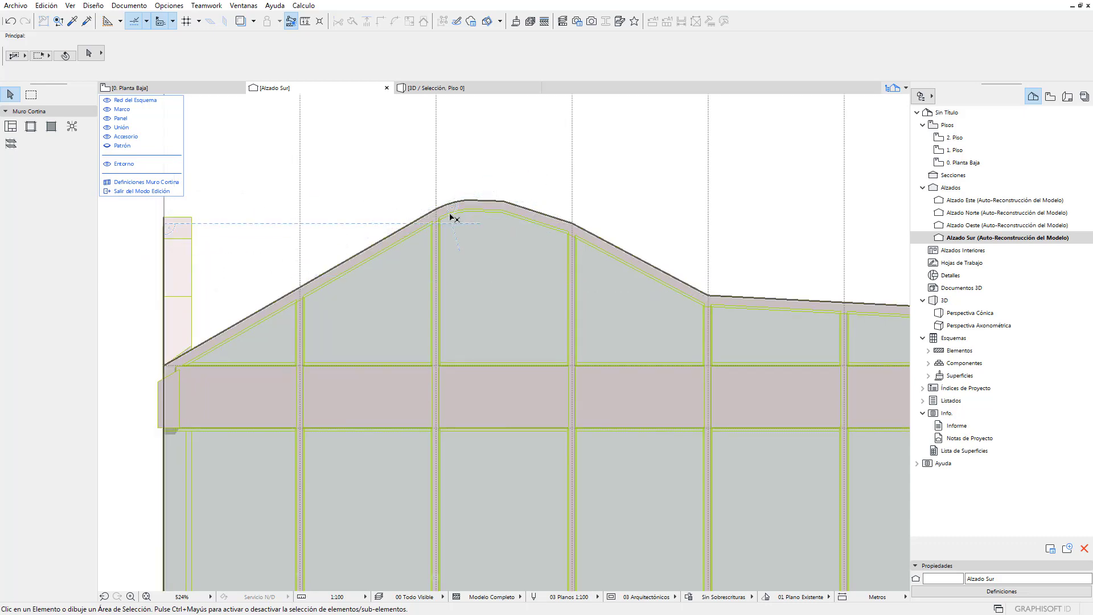
- Exit curtain-wall editing and draw a rectangular fill from the wall's bottom-right corner up past its top
click(162, 192)
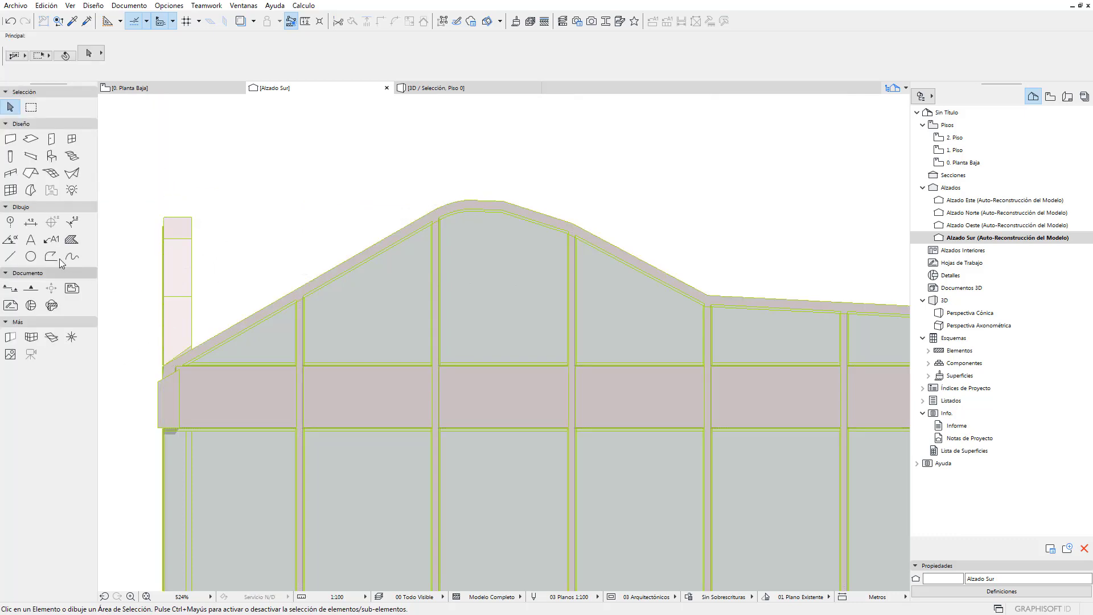
click(31, 257)
middle_drag(474, 273, 449, 256)
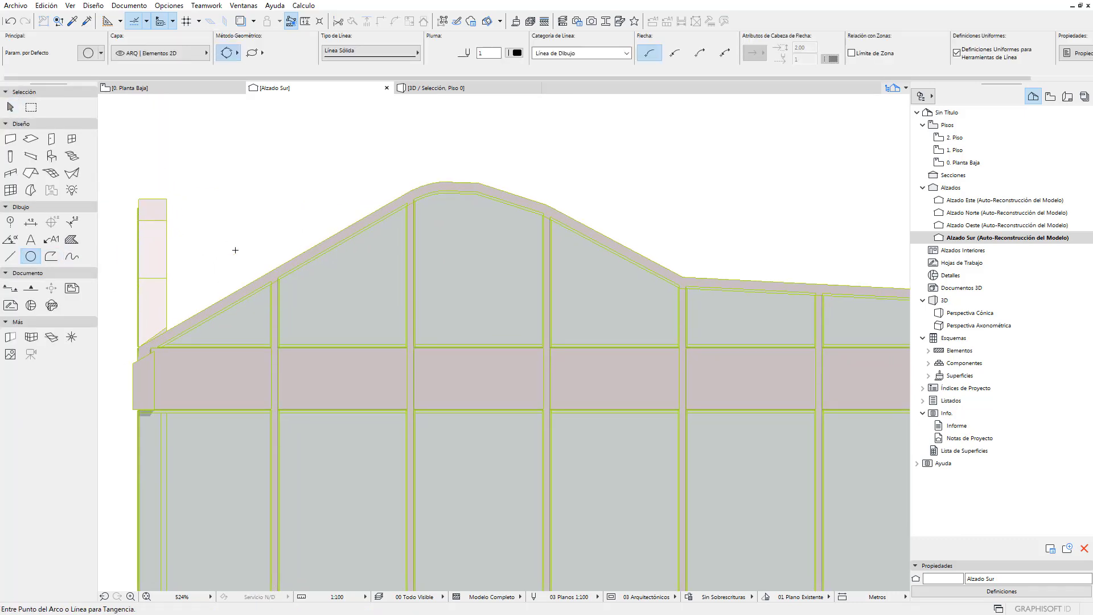
click(71, 239)
scroll(131, 262, down, 2)
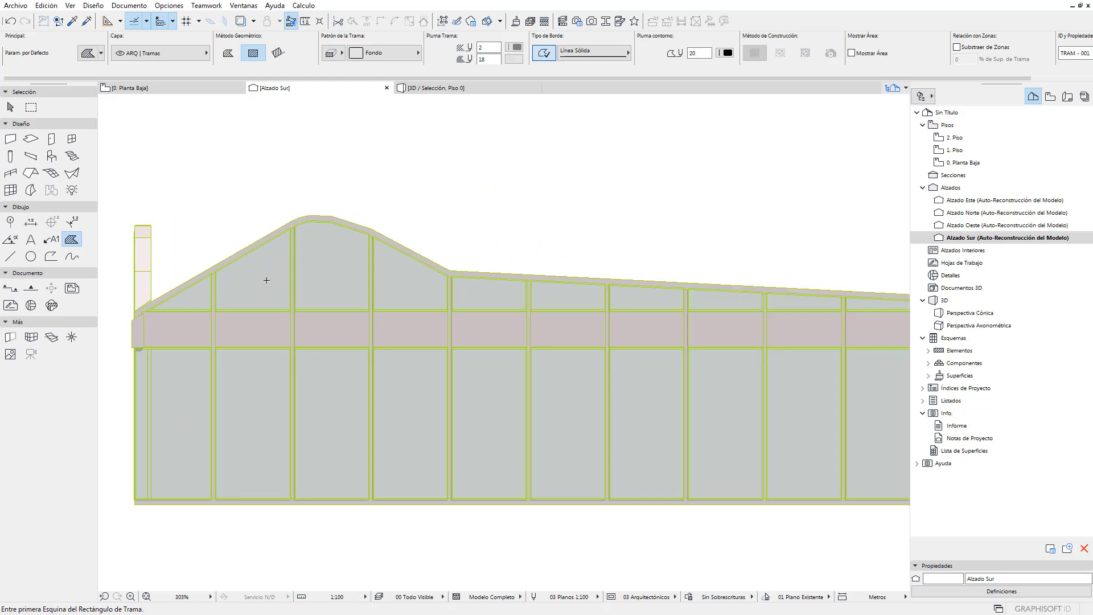
middle_drag(485, 274, 433, 278)
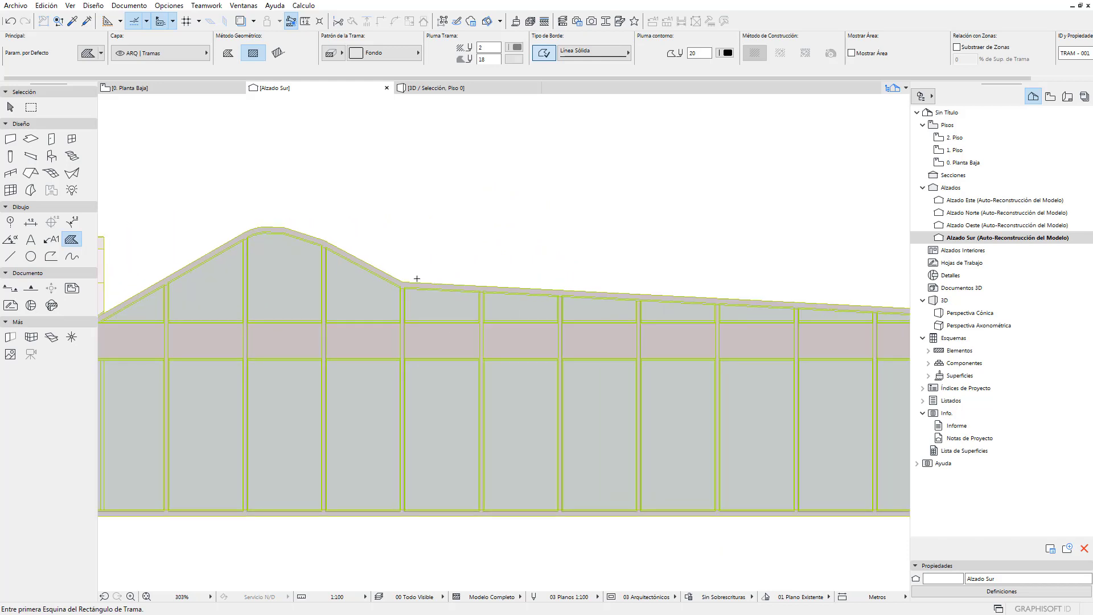
scroll(851, 515, down, 2)
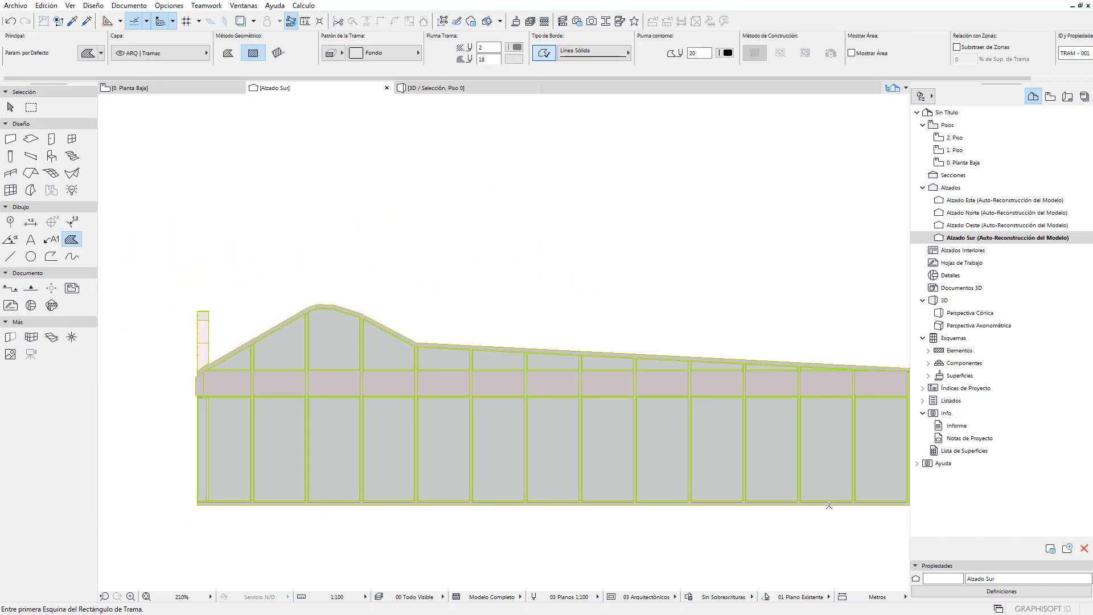
scroll(825, 501, up, 1)
click(852, 488)
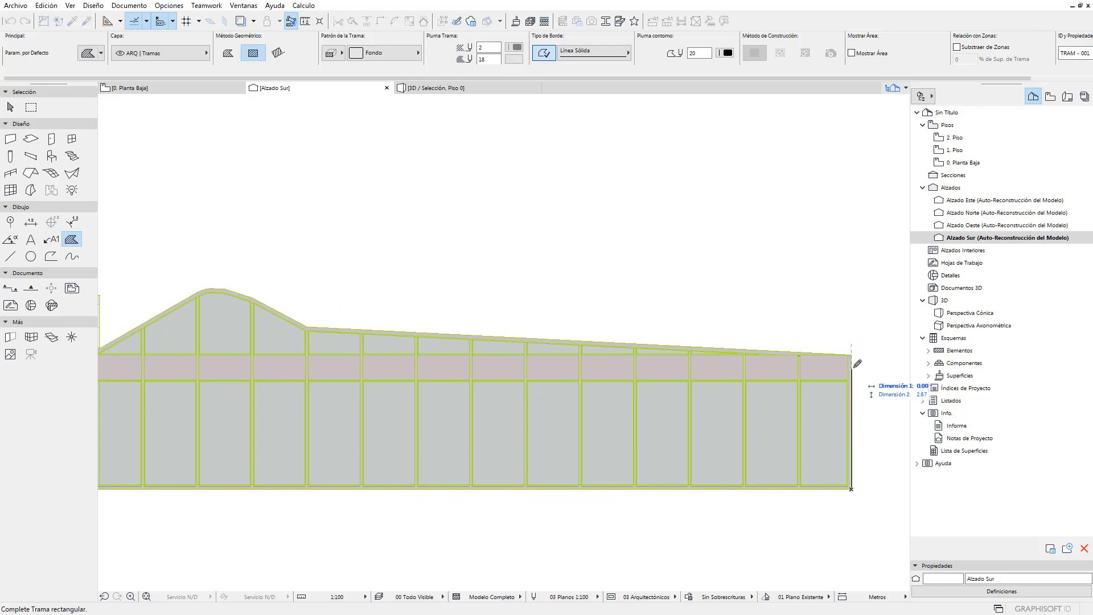
click(455, 270)
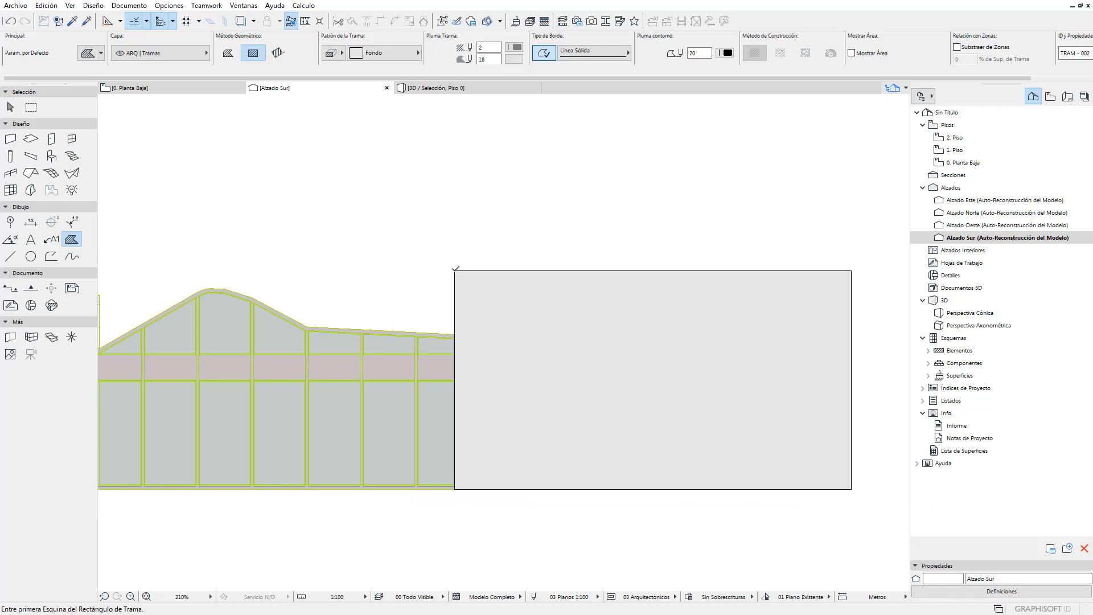
click(10, 107)
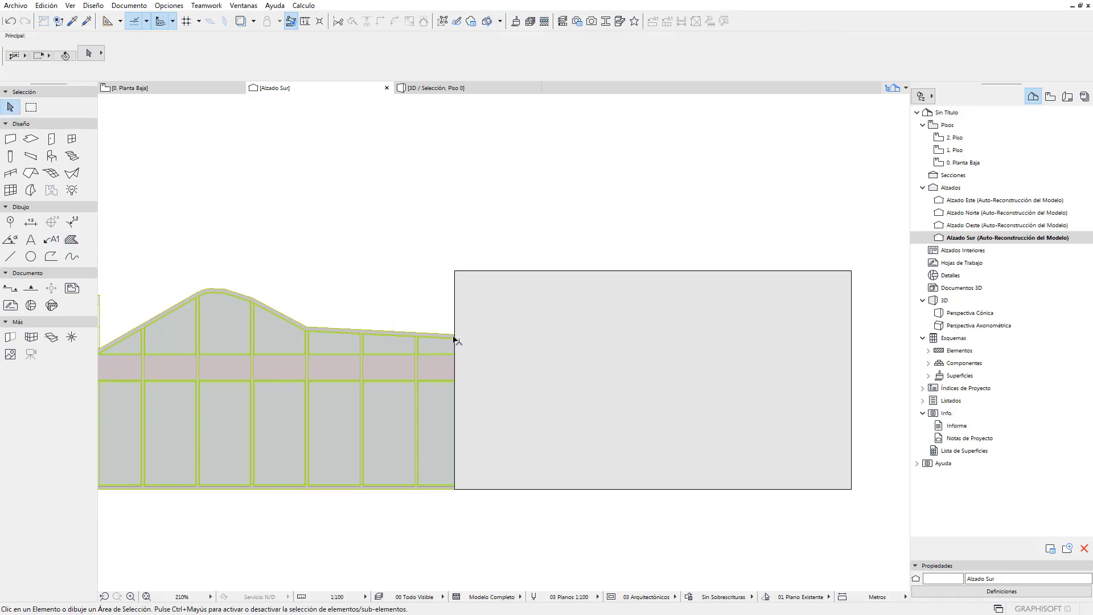
- Add outline nodes at the fill's top corners, giving the wall's right part a flat raised top
click(416, 334)
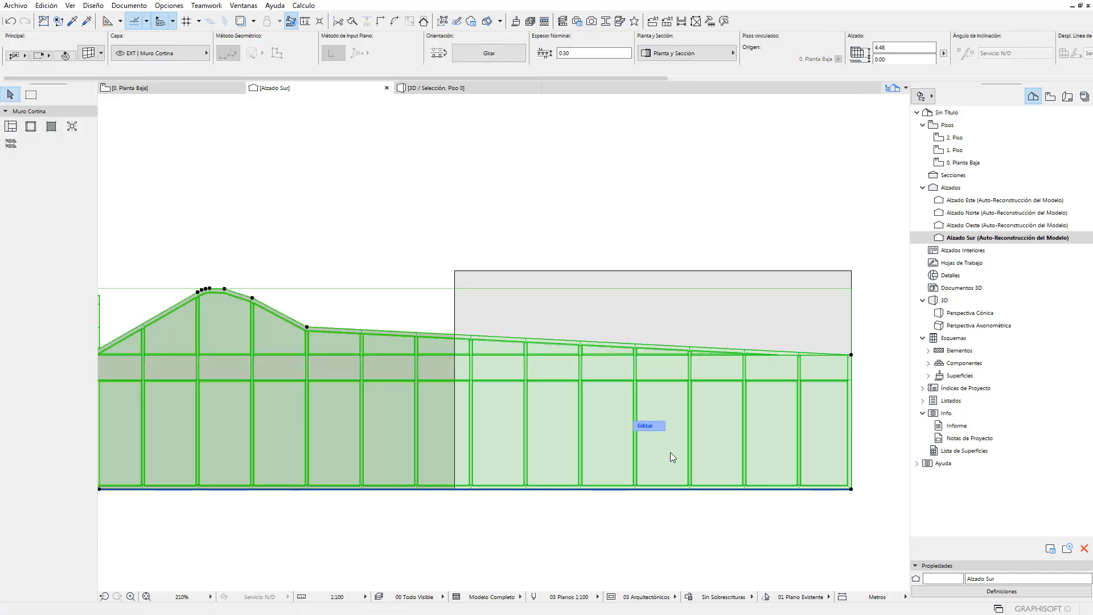
click(675, 444)
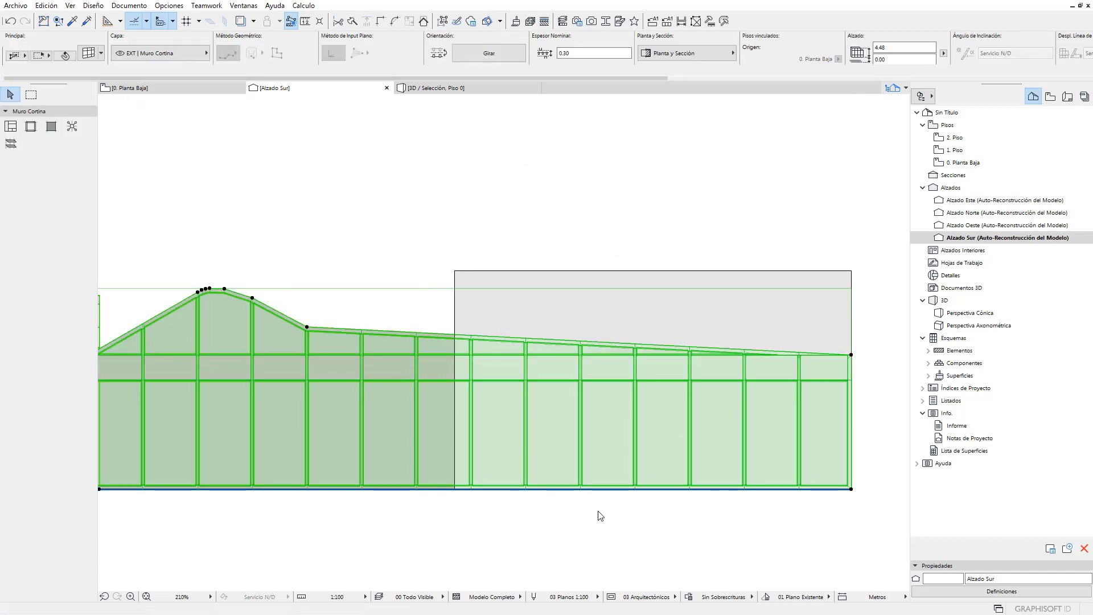
click(437, 335)
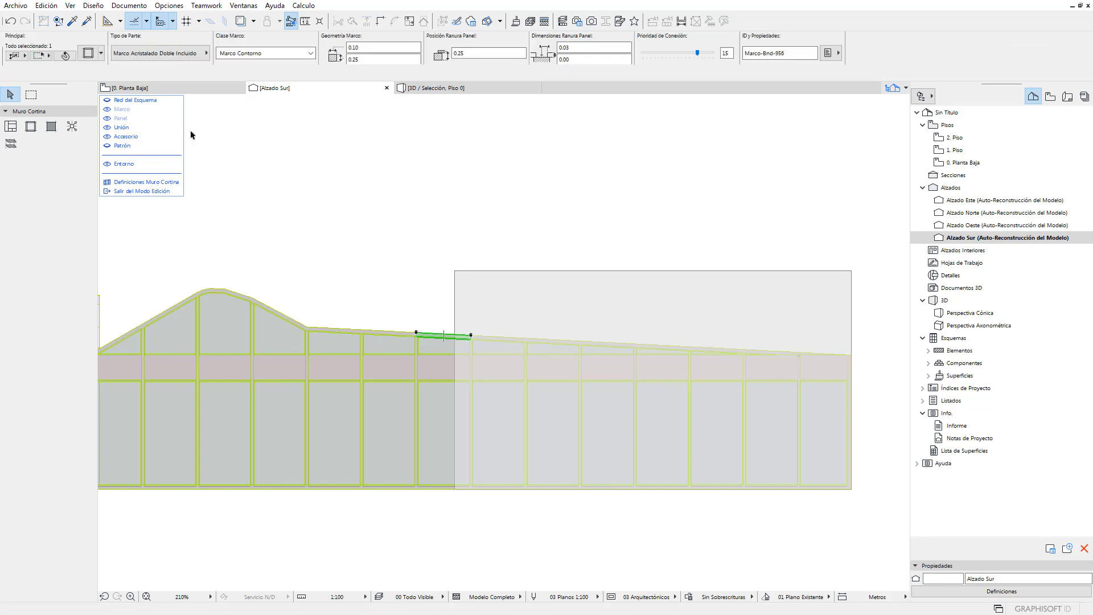
key(Escape)
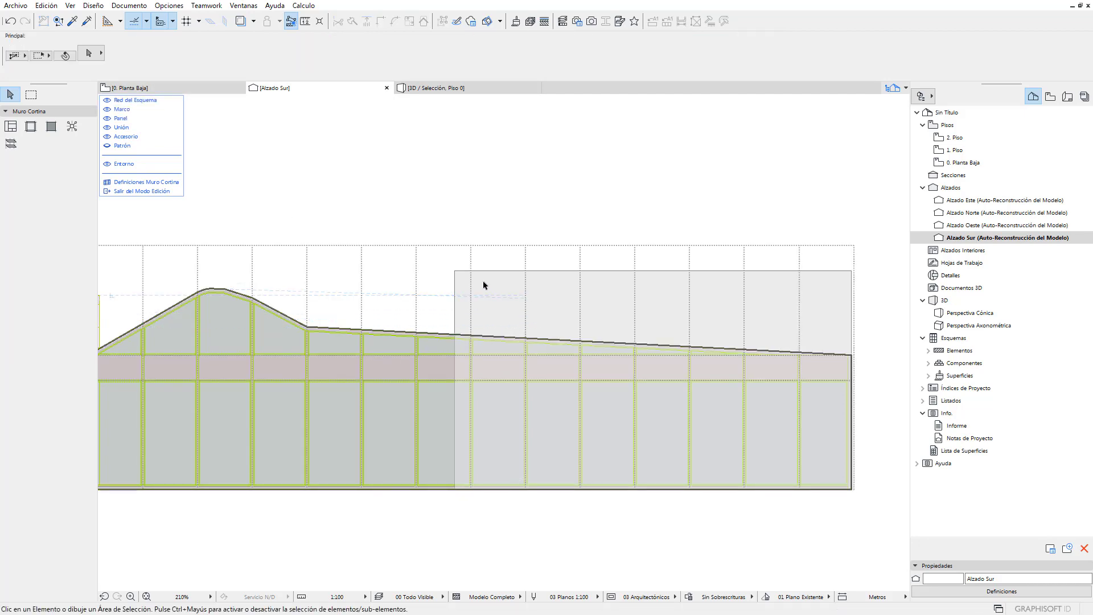
click(509, 338)
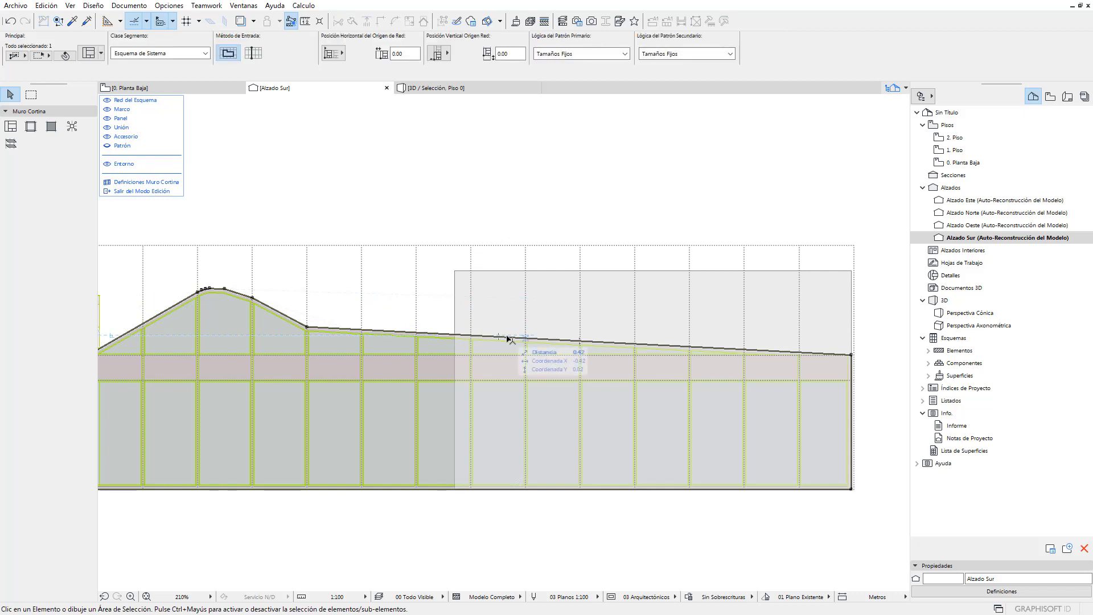
click(516, 336)
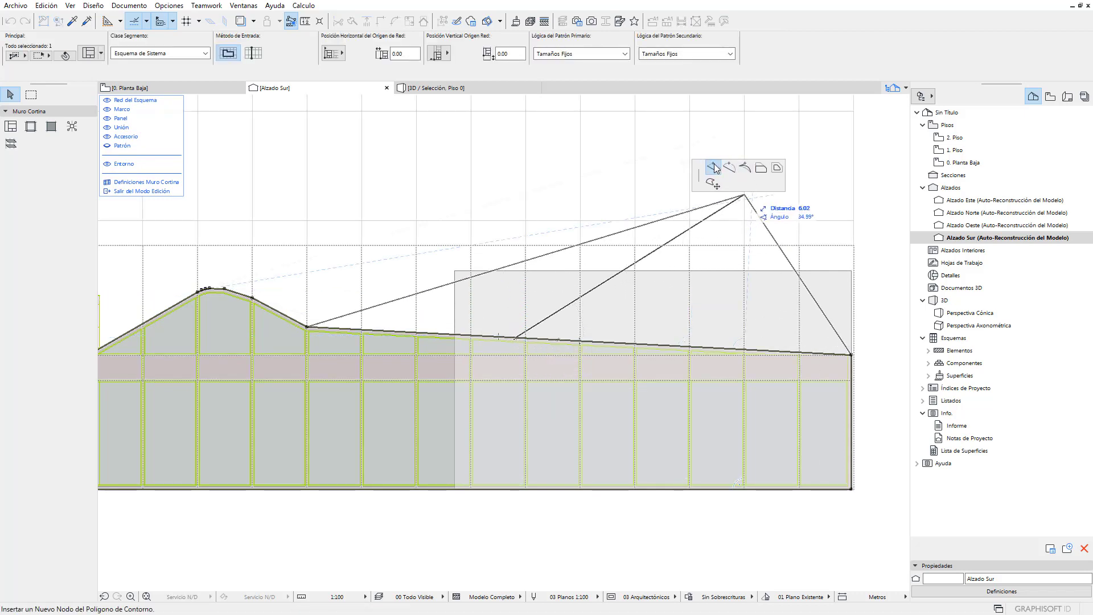
click(531, 340)
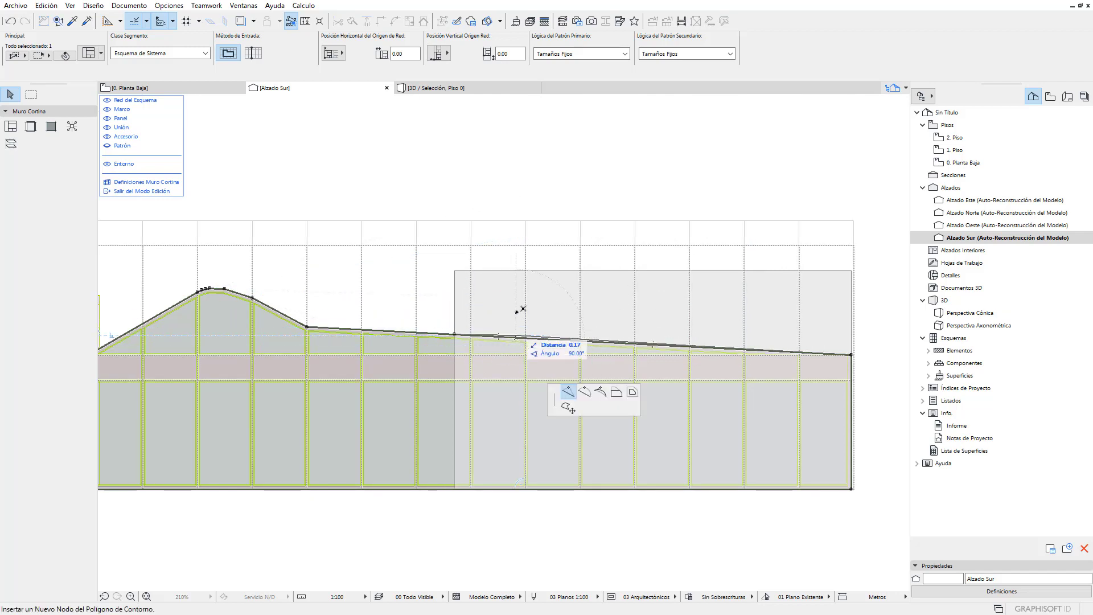
click(456, 271)
click(517, 285)
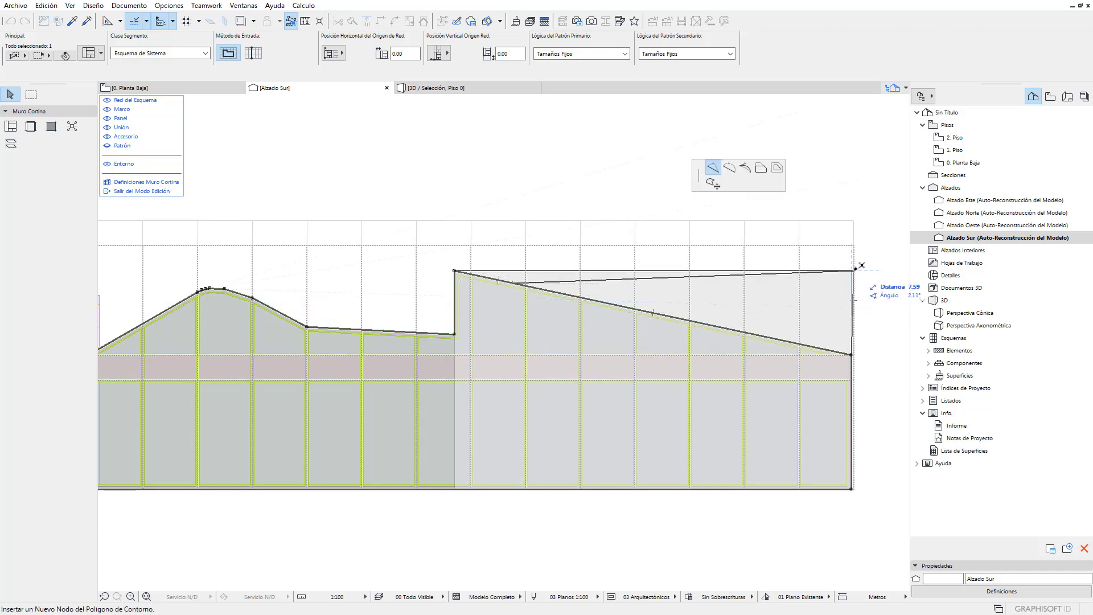
click(863, 344)
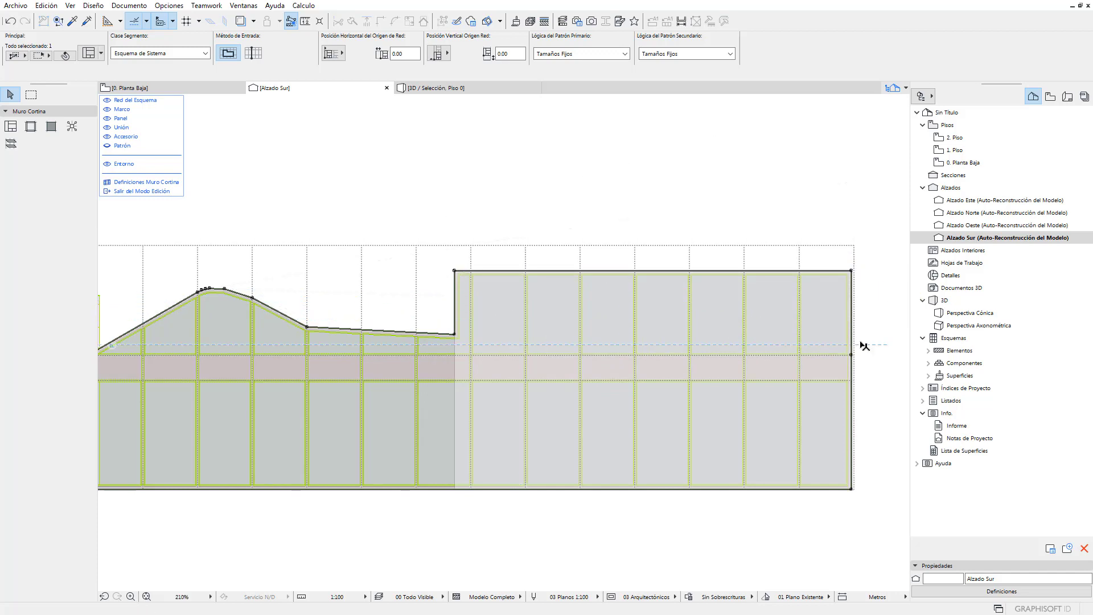
- Clear the selection, exit curtain-wall edit mode and zoom out to the full Alzado Sur
key(Escape)
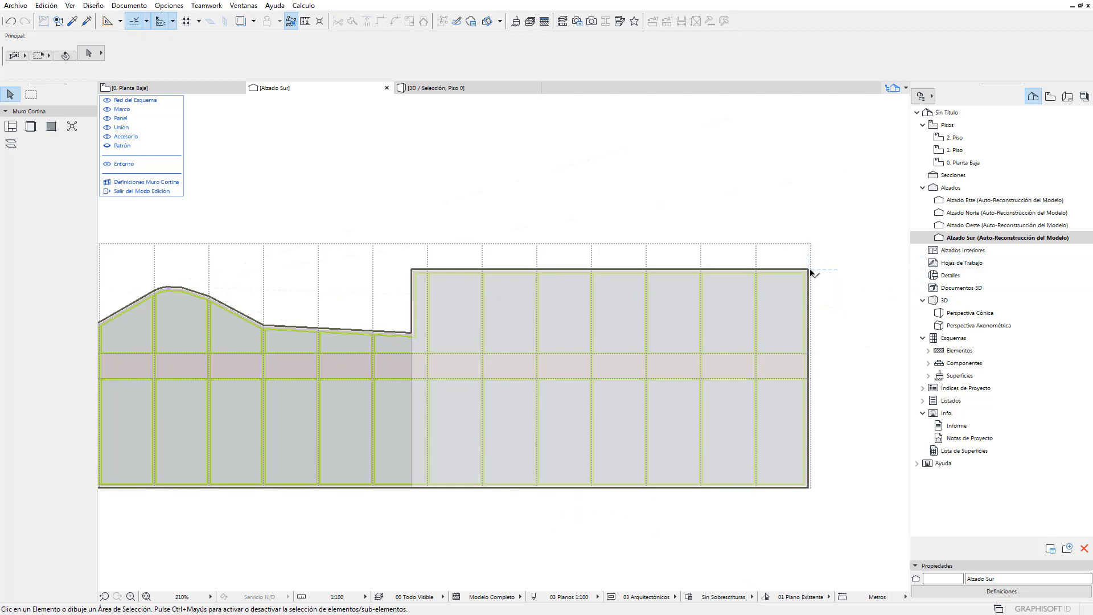
click(809, 489)
key(Escape)
scroll(806, 276, up, 3)
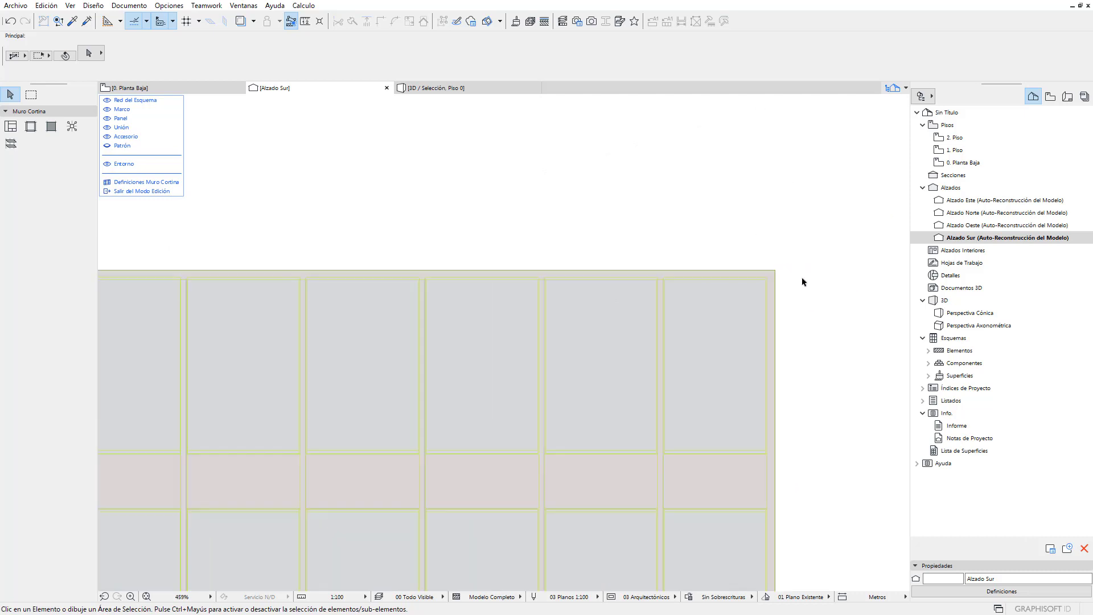
scroll(761, 276, up, 1)
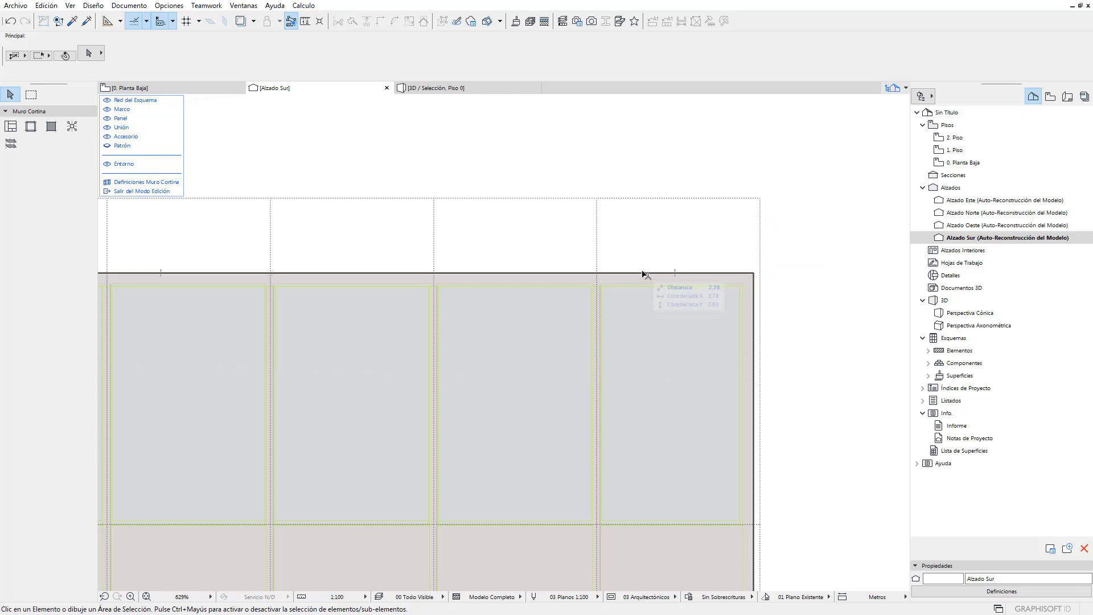
key(Escape)
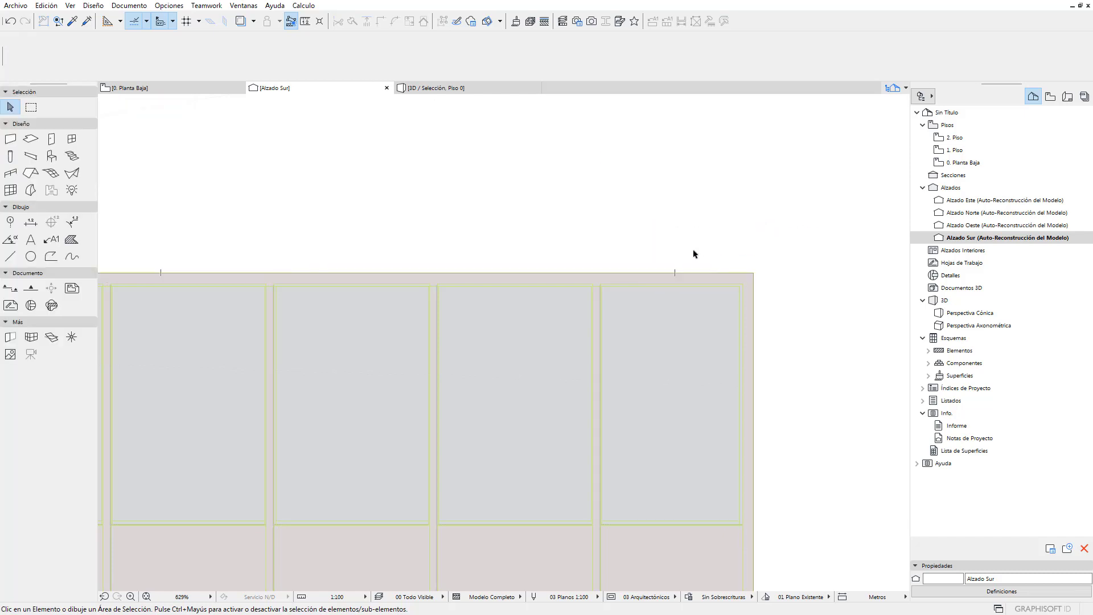
scroll(744, 276, down, 5)
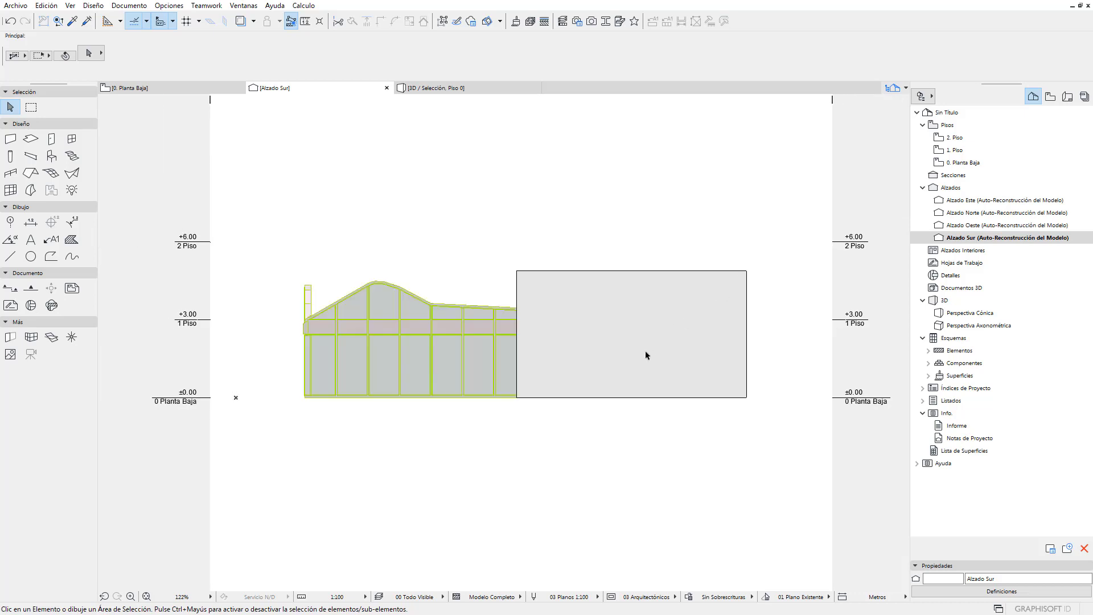
- Reopen the curtain wall in edit mode with its scheme grid shown in Alzado Sur
click(509, 311)
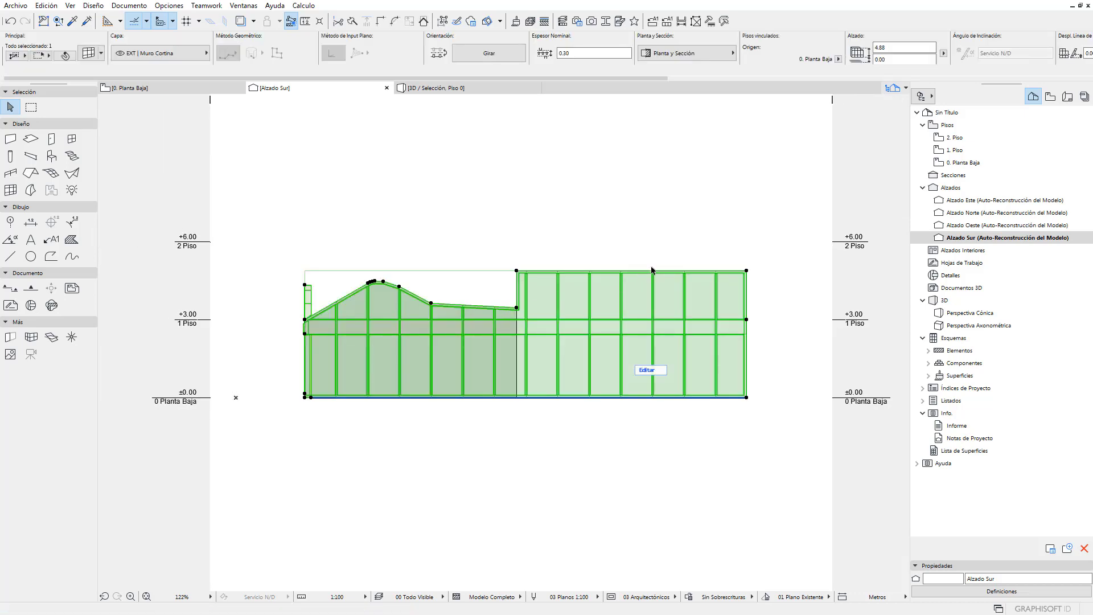
scroll(652, 270, up, 1)
click(642, 414)
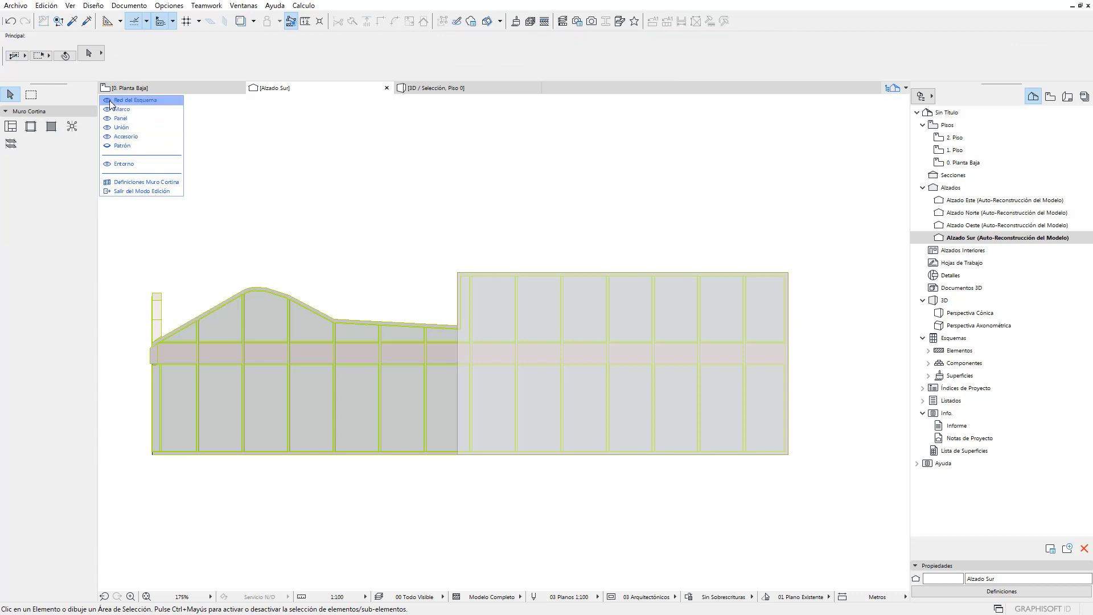
click(109, 101)
scroll(776, 278, up, 2)
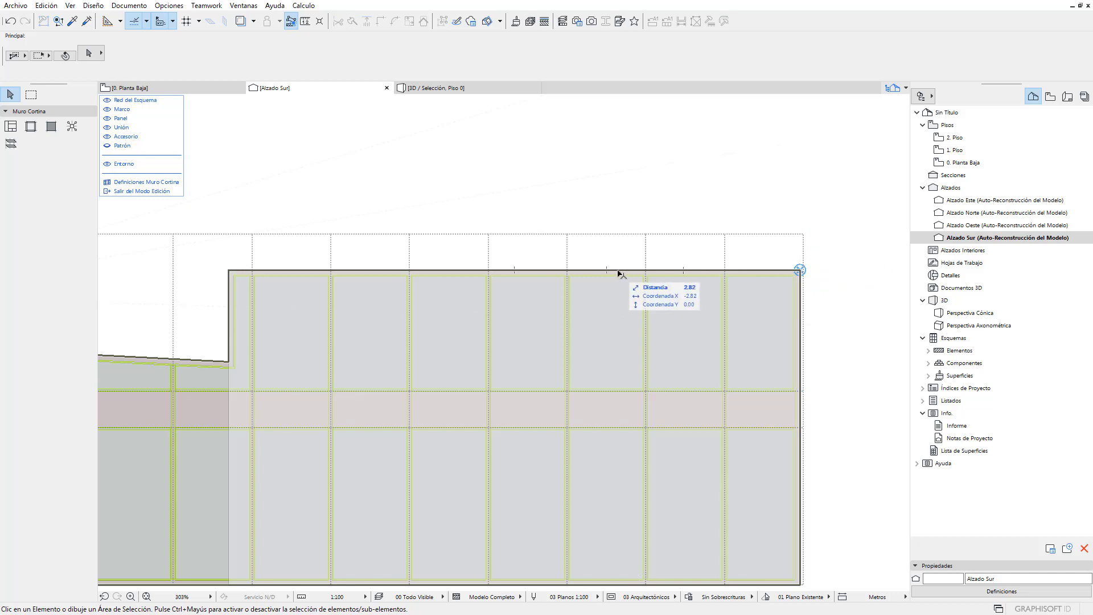
click(622, 234)
scroll(627, 242, down, 1)
scroll(593, 252, down, 1)
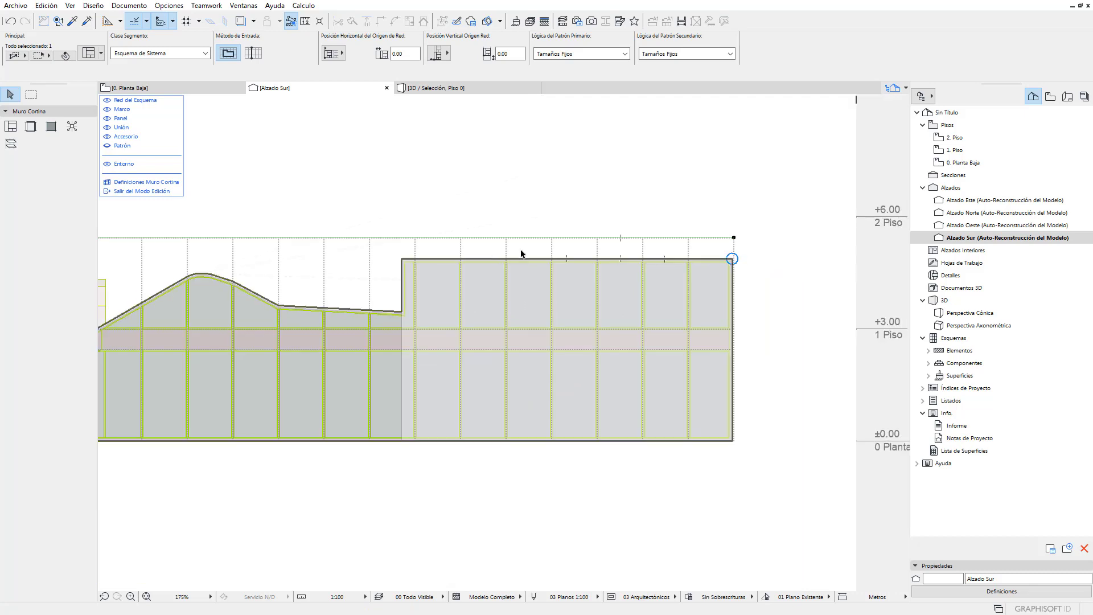
click(520, 202)
scroll(432, 273, up, 3)
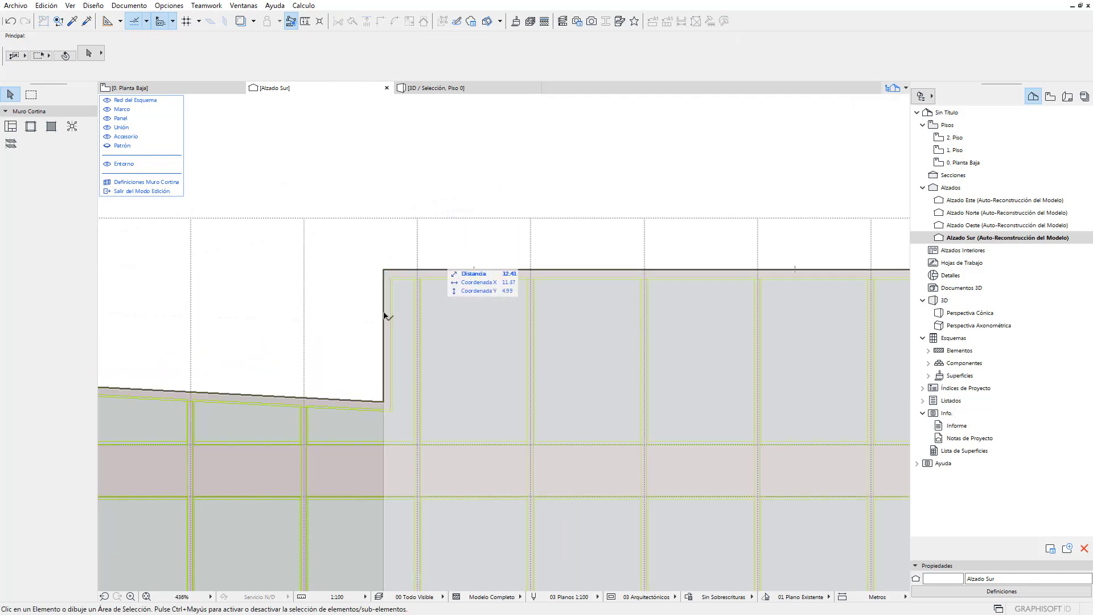
- Move the top outline's corner node so the sloped section meets the tall block vertically
click(326, 401)
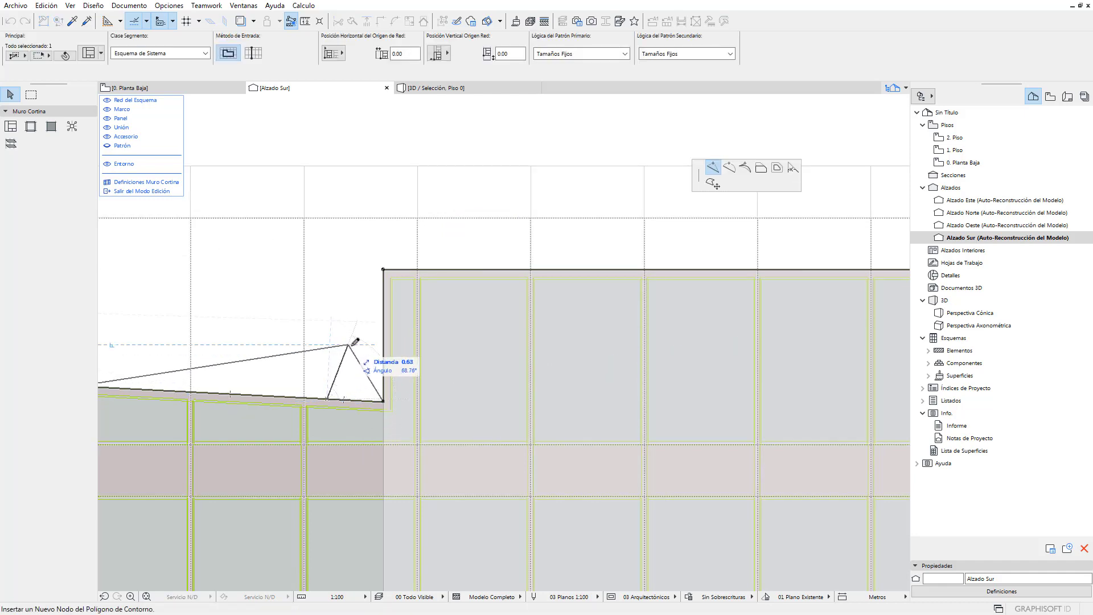
key(Escape)
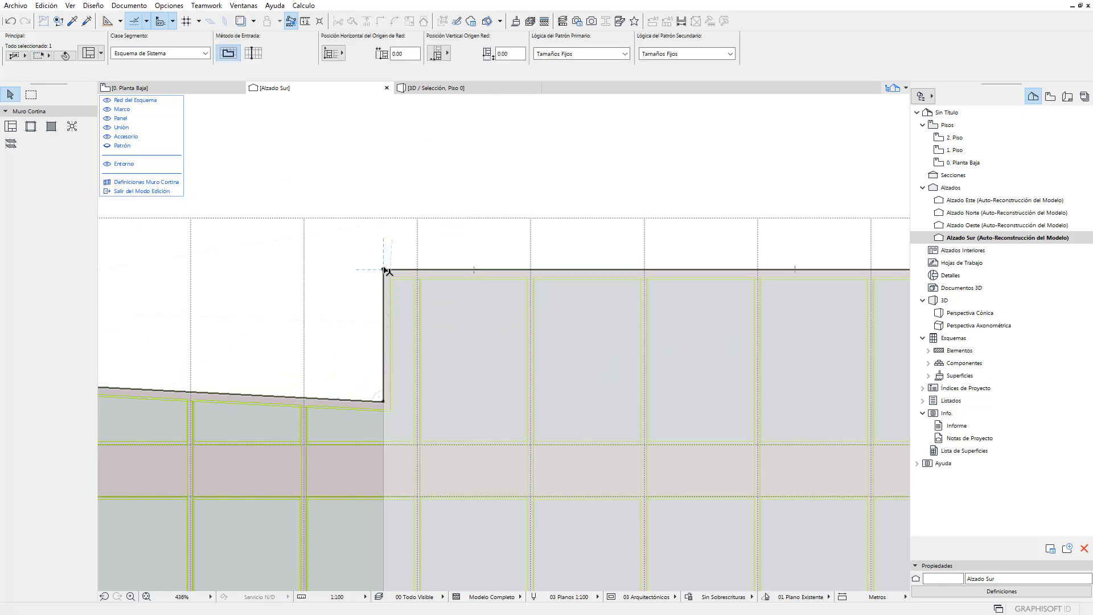
click(384, 271)
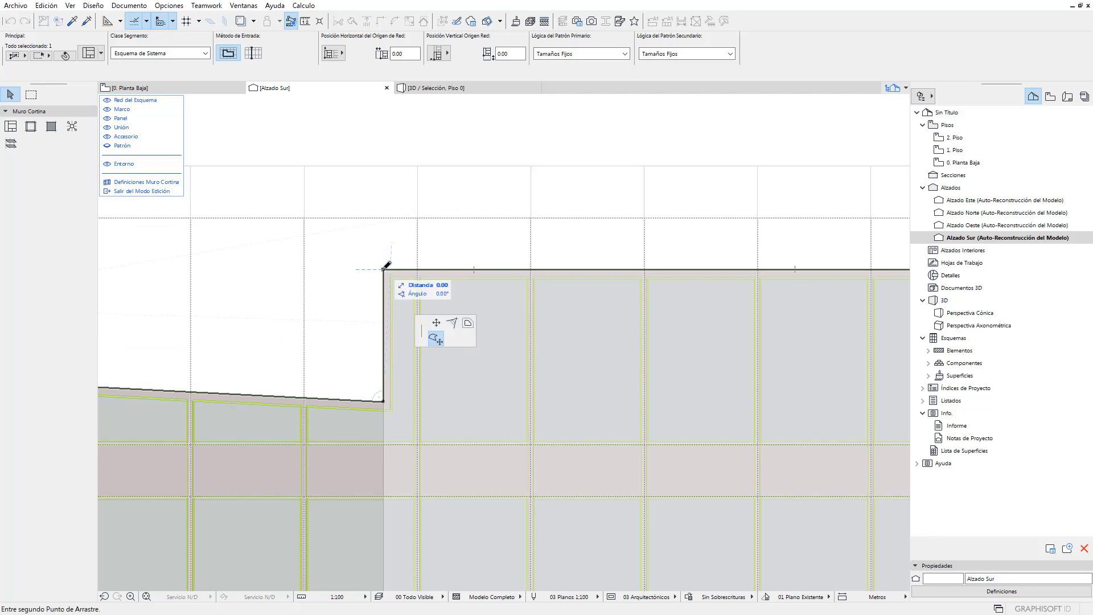
click(436, 323)
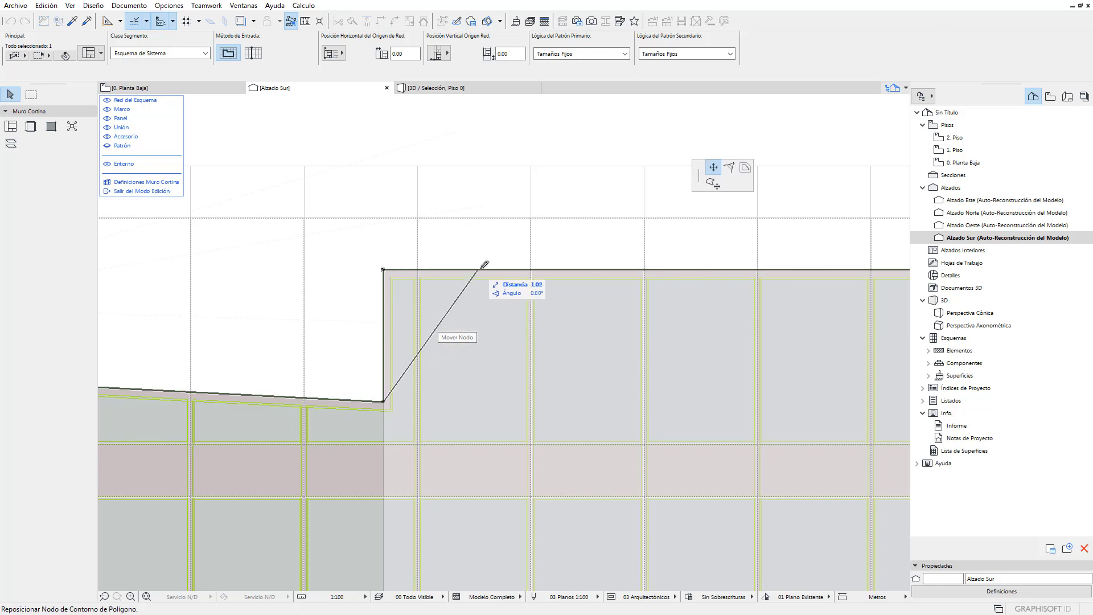
click(491, 323)
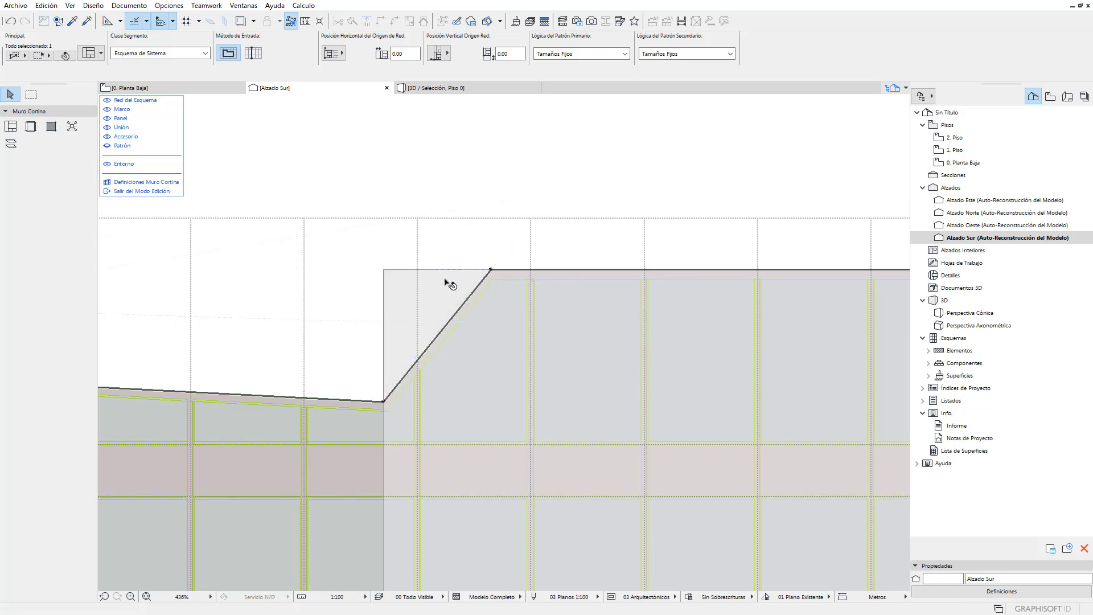
click(492, 270)
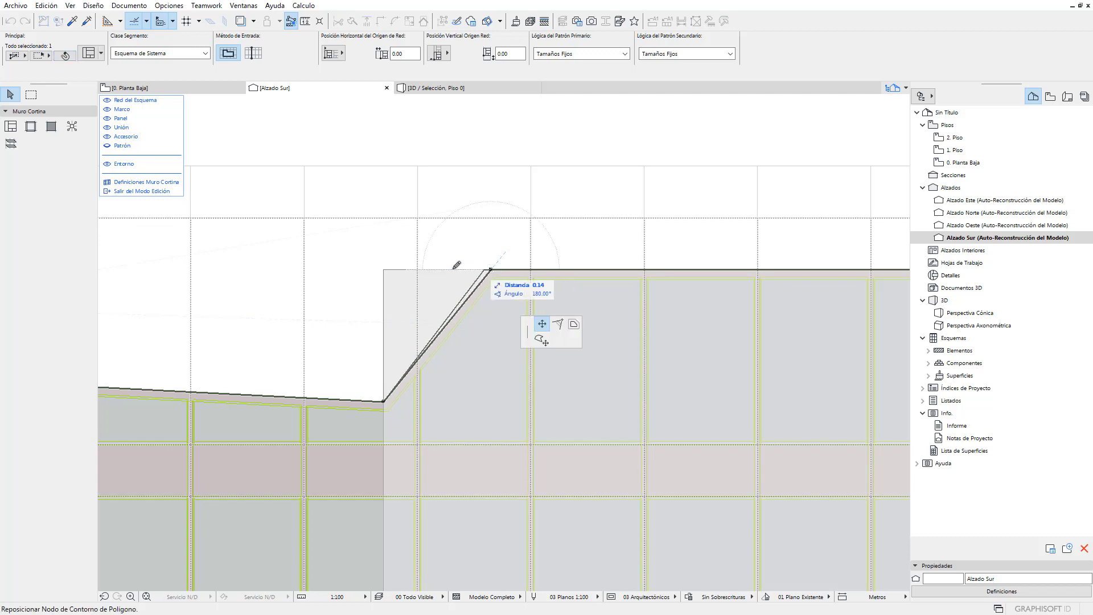
click(384, 265)
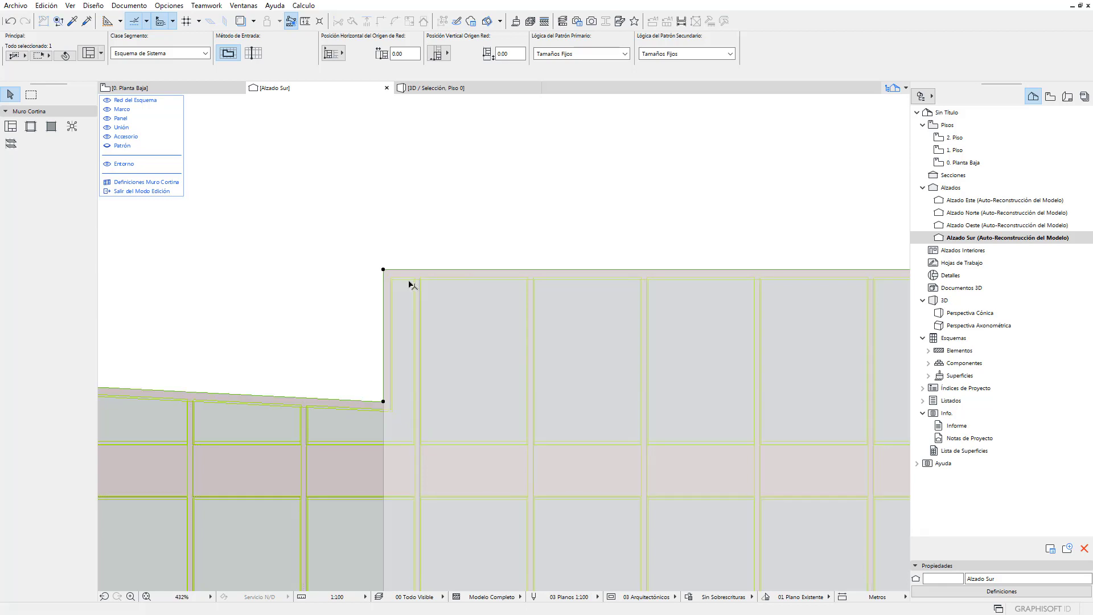
scroll(486, 333, down, 3)
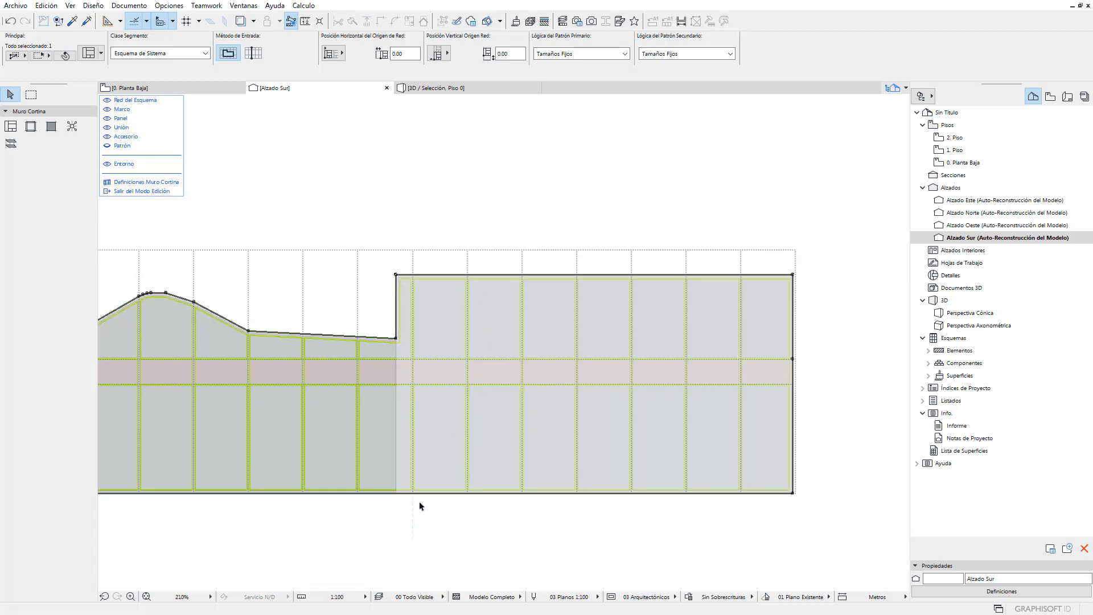
- Exit curtain wall editing in the 3D view and orbit around the reshaped L-shaped wall
mouse_move(432, 496)
middle_down()
mouse_move(423, 537)
mouse_move(541, 527)
middle_up()
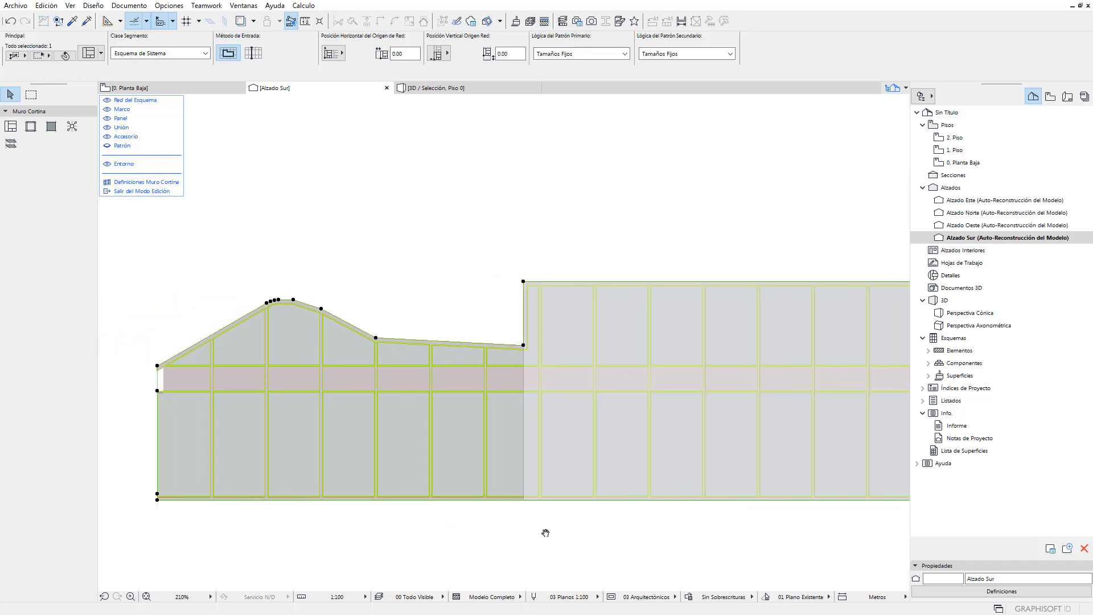
click(514, 532)
mouse_move(170, 88)
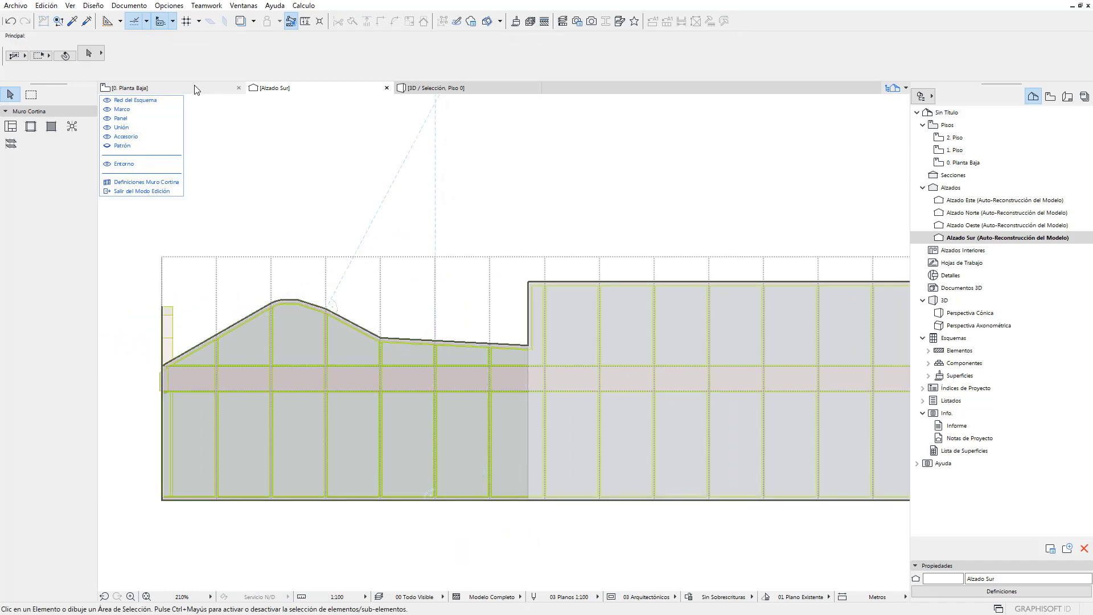
click(431, 88)
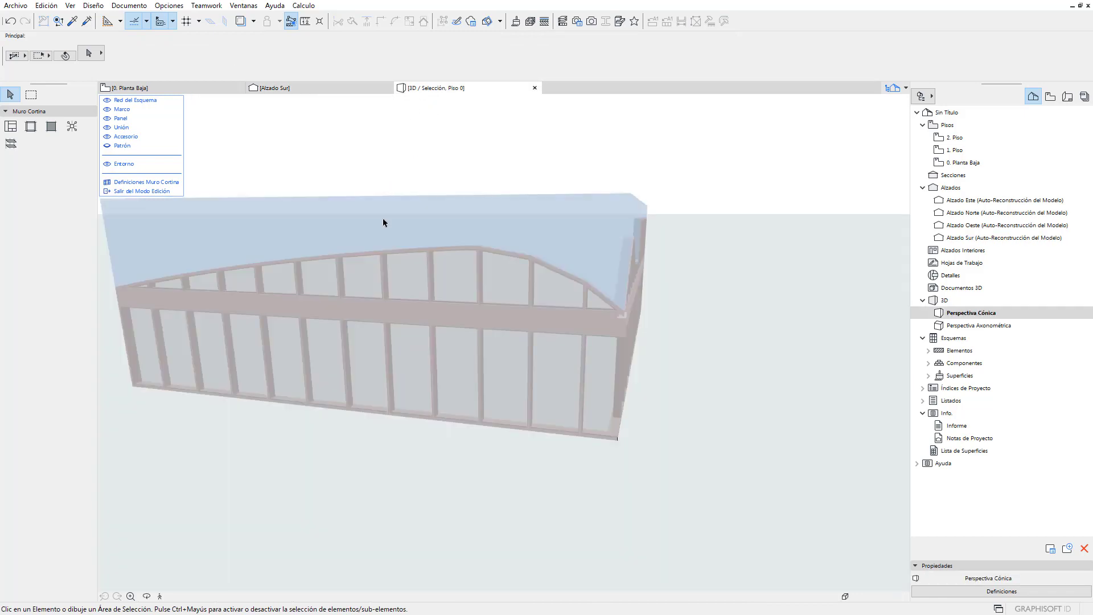
click(554, 484)
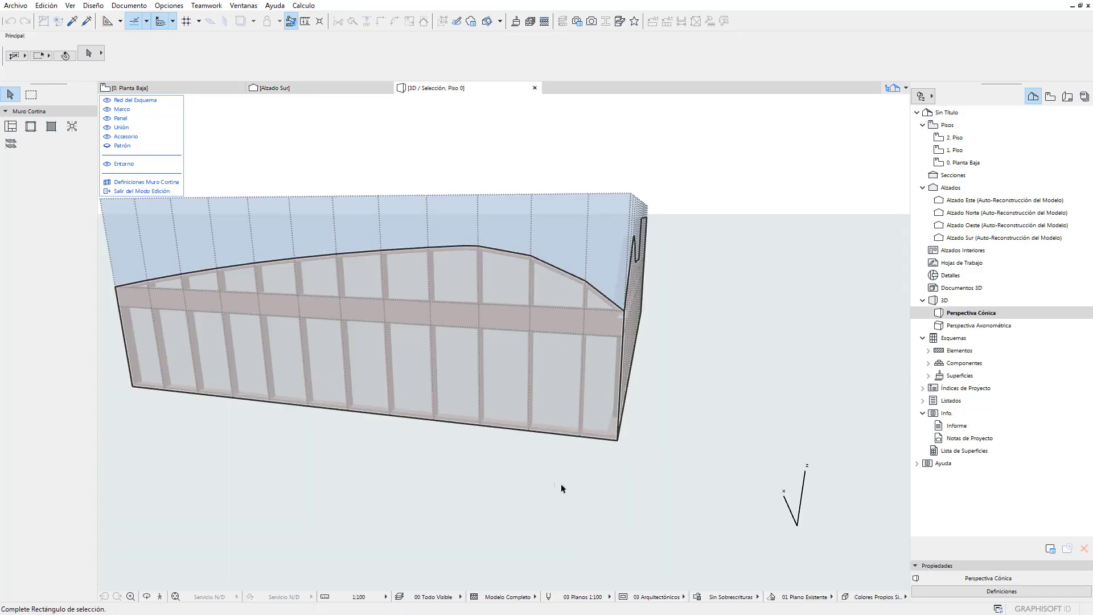
click(561, 499)
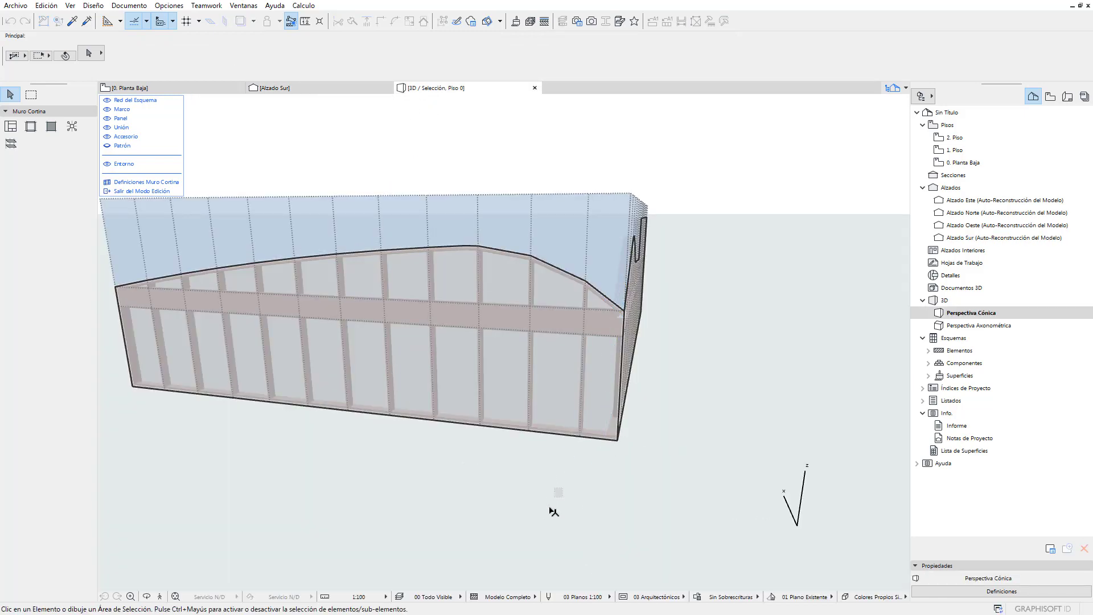
click(144, 191)
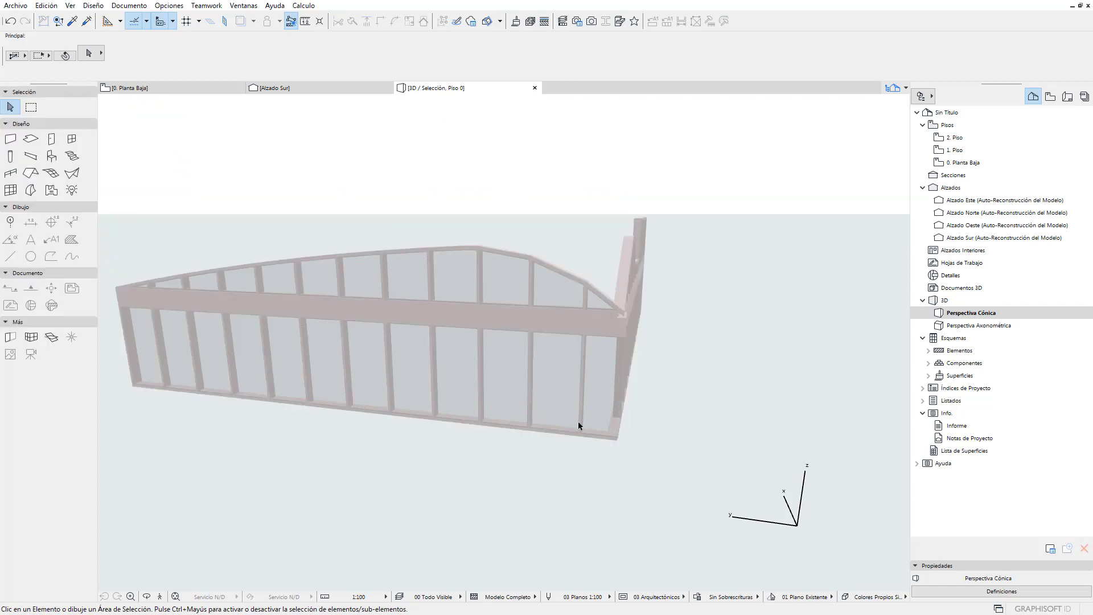
mouse_move(579, 421)
shift+middle_down()
mouse_move(512, 407)
mouse_move(373, 407)
mouse_move(468, 409)
mouse_move(385, 405)
mouse_move(399, 356)
mouse_move(383, 360)
mouse_move(413, 381)
mouse_move(549, 396)
mouse_move(551, 367)
mouse_move(502, 376)
mouse_move(452, 415)
mouse_move(477, 399)
mouse_move(497, 420)
mouse_move(534, 400)
mouse_move(448, 427)
mouse_move(535, 424)
shift+middle_up()
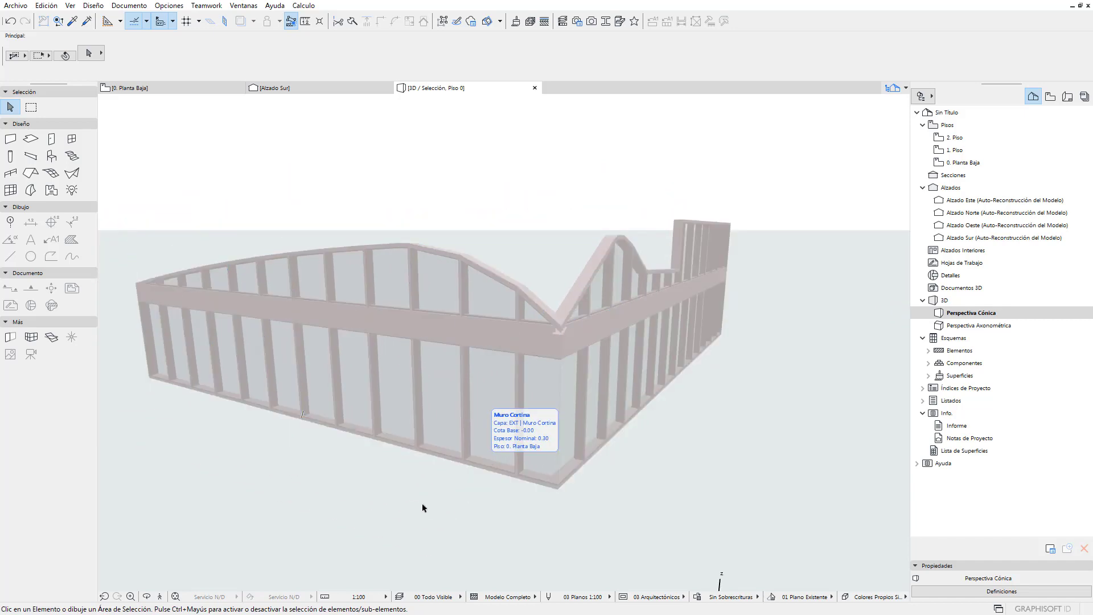
- Edit the curtain wall in 3D with its scheme grid shown, tilting the view from above
key(ctrl+a)
key(Escape)
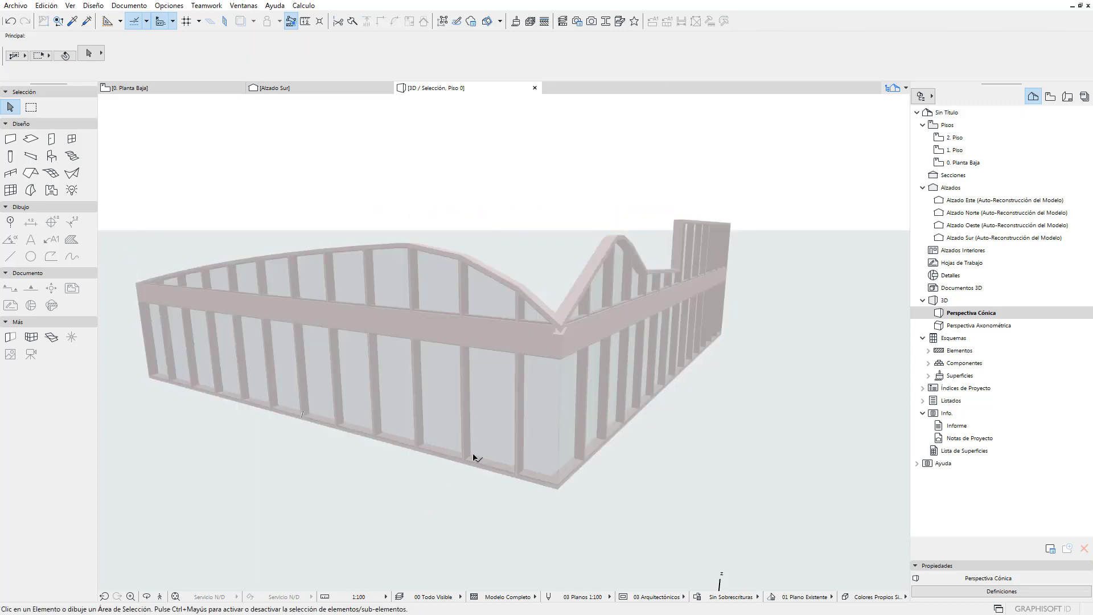
click(468, 463)
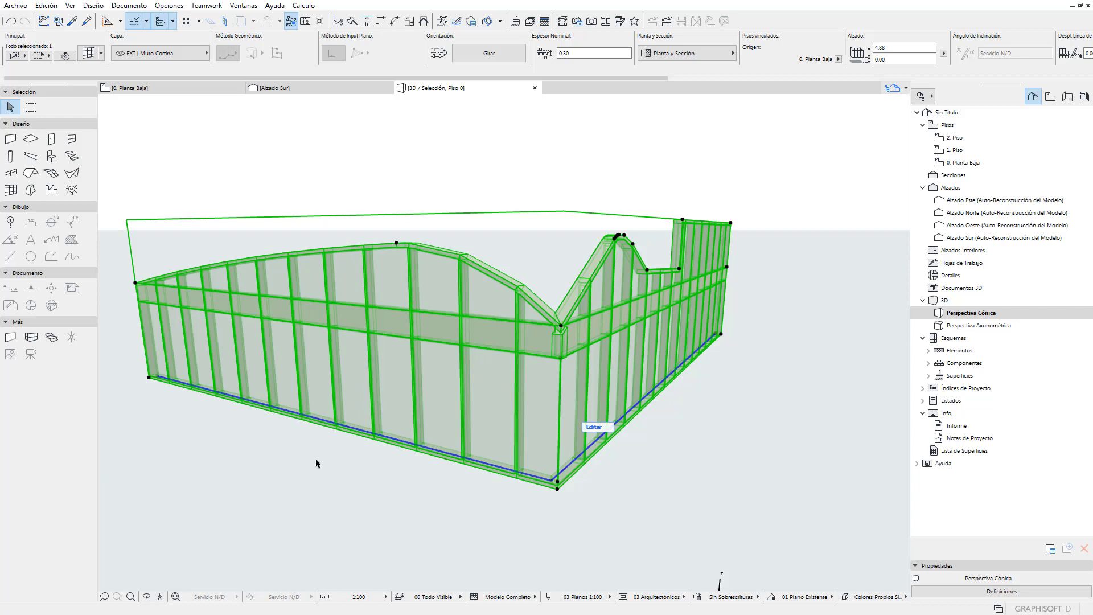
click(594, 427)
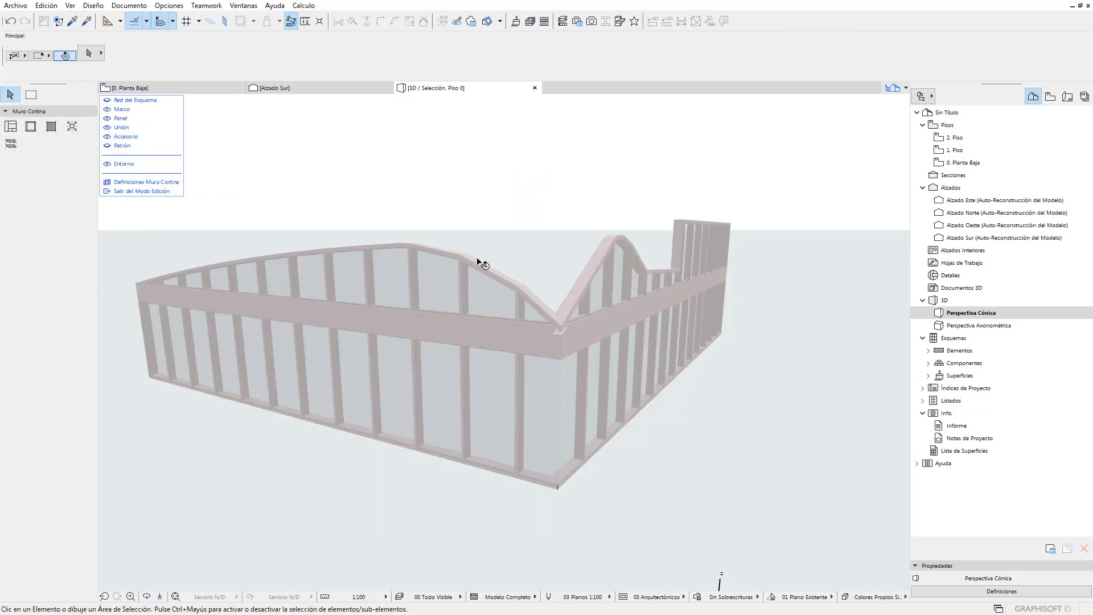
click(108, 101)
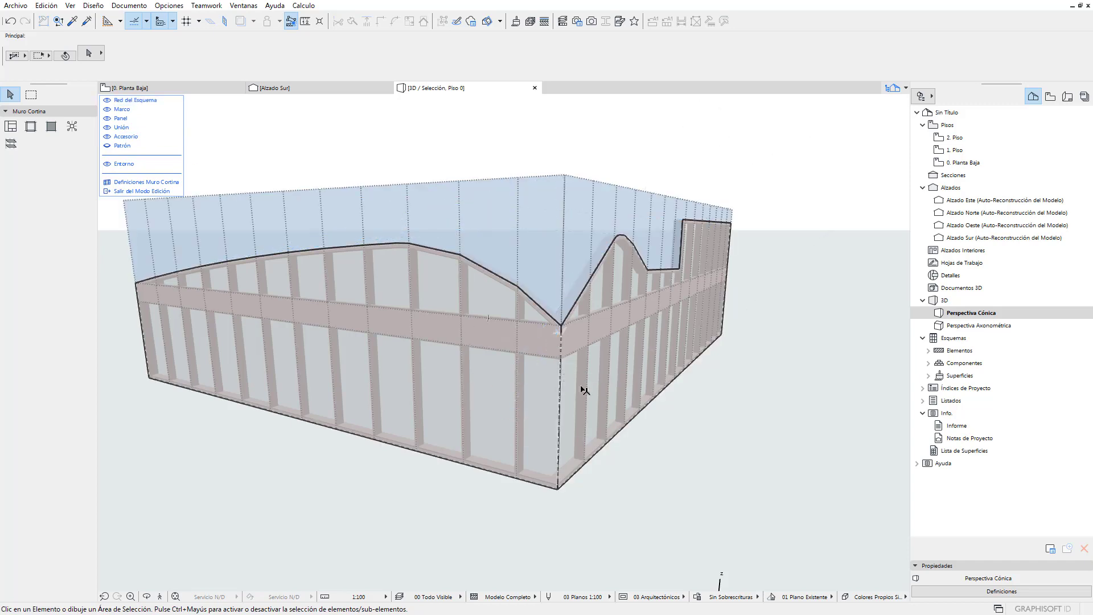
shift+middle_drag(483, 438, 488, 439)
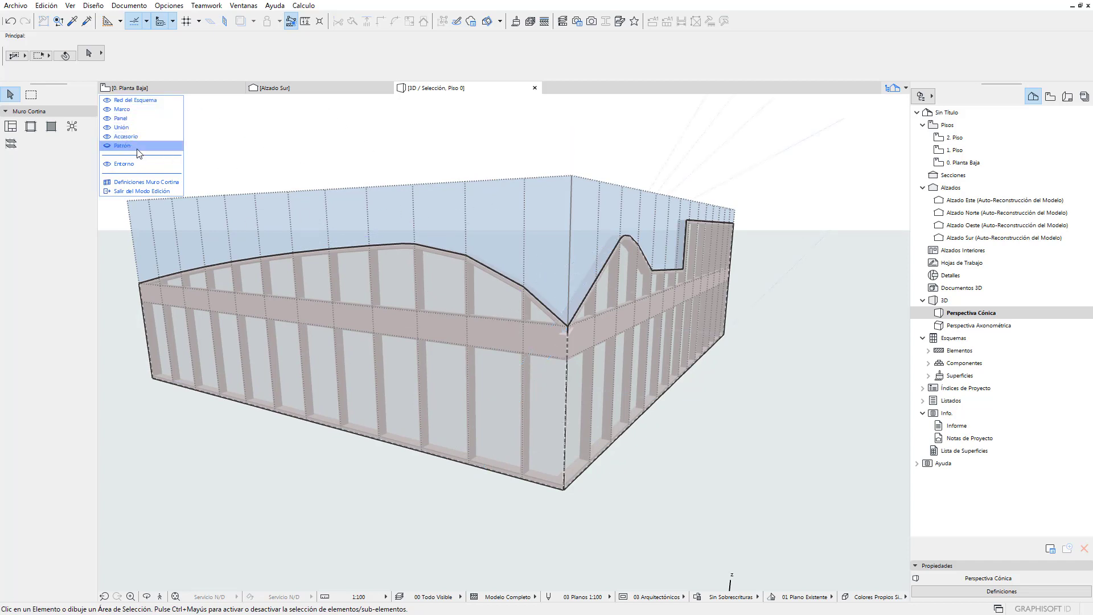
shift+middle_drag(562, 347, 564, 316)
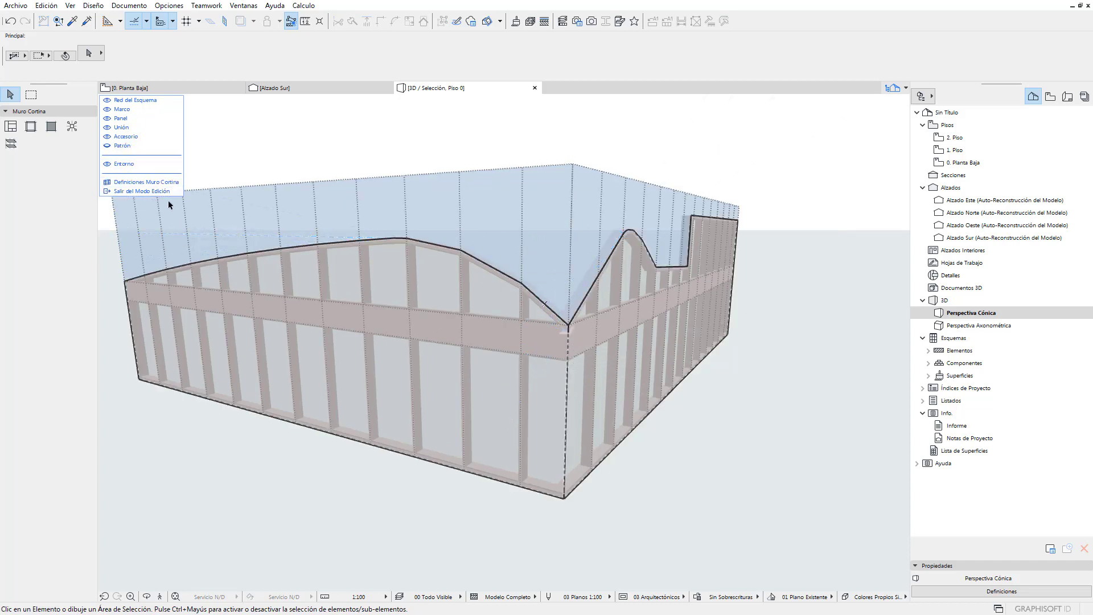
click(168, 184)
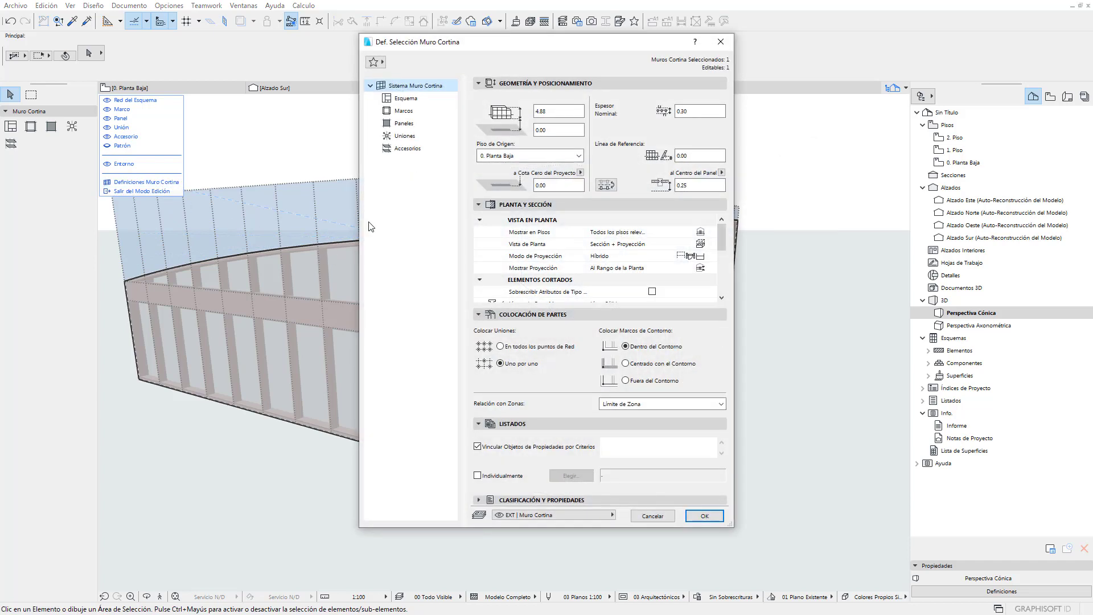
click(411, 100)
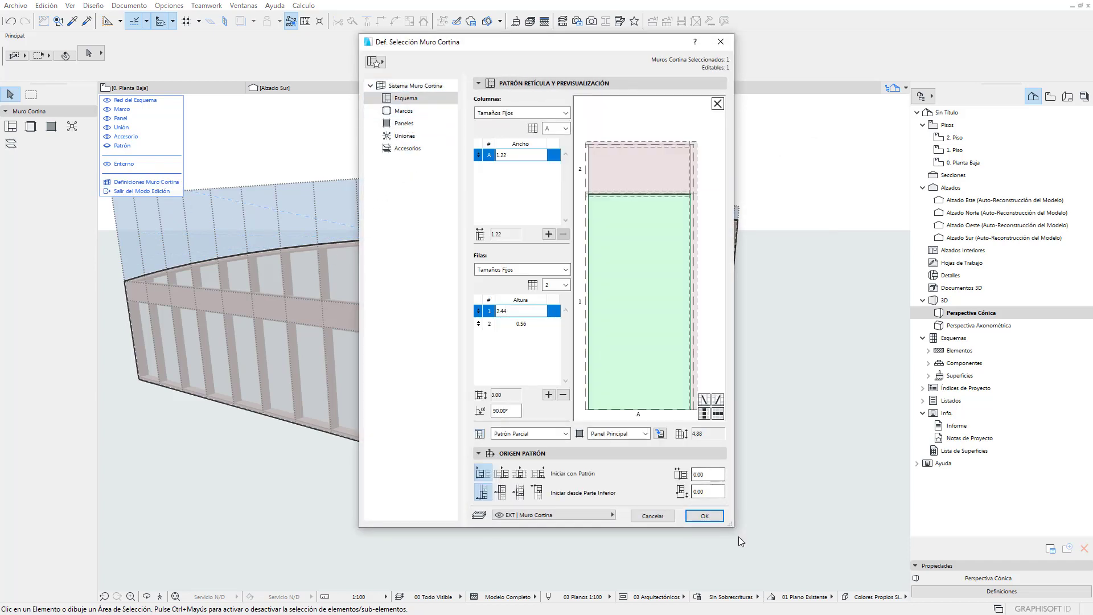
drag(734, 529, 872, 557)
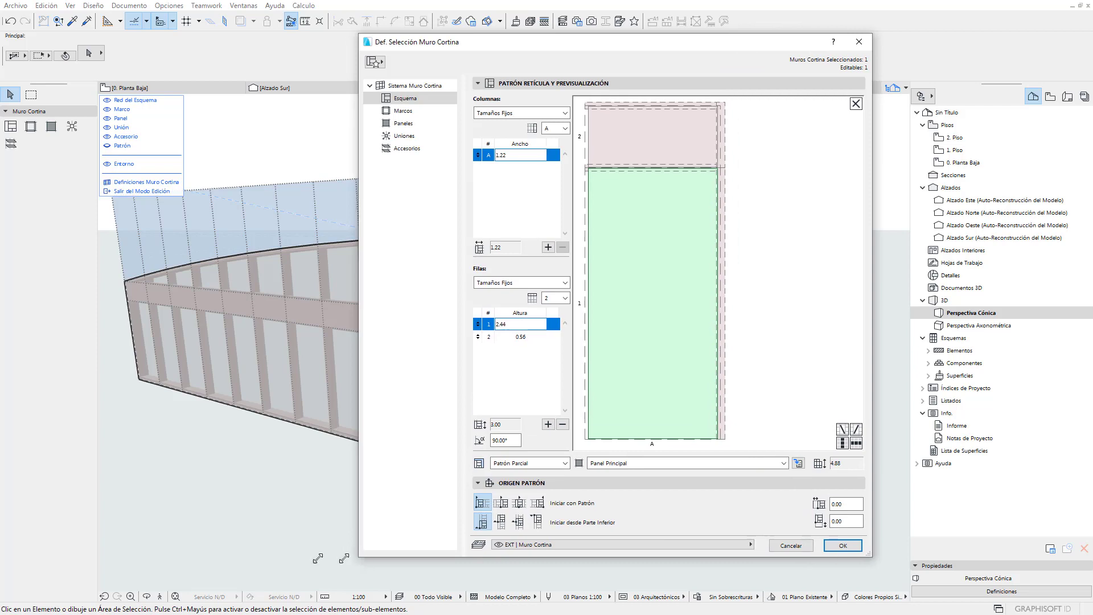
drag(359, 553, 234, 551)
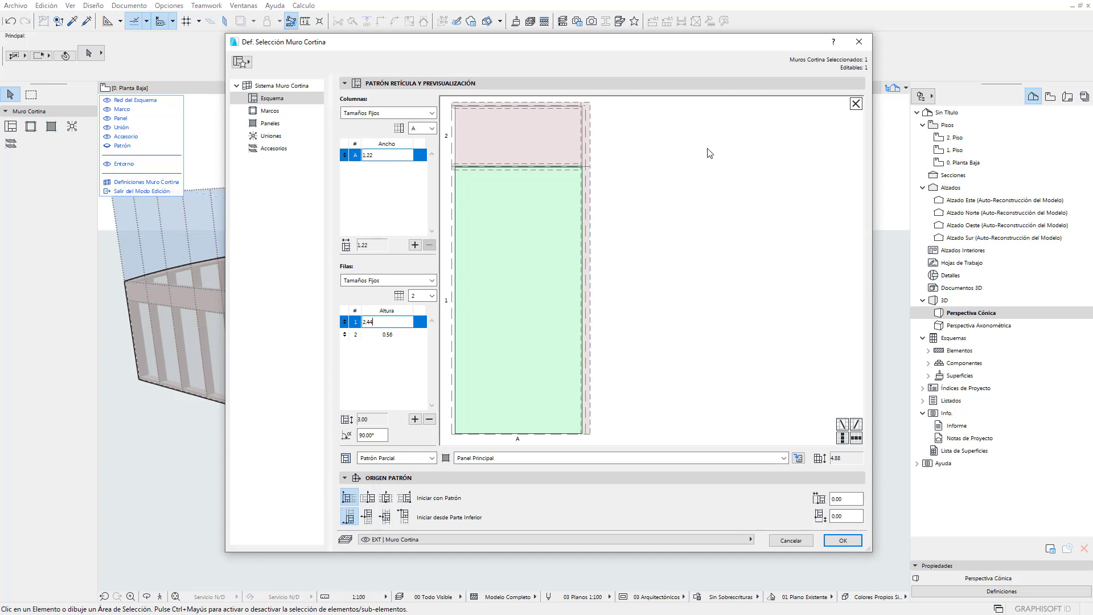
click(858, 42)
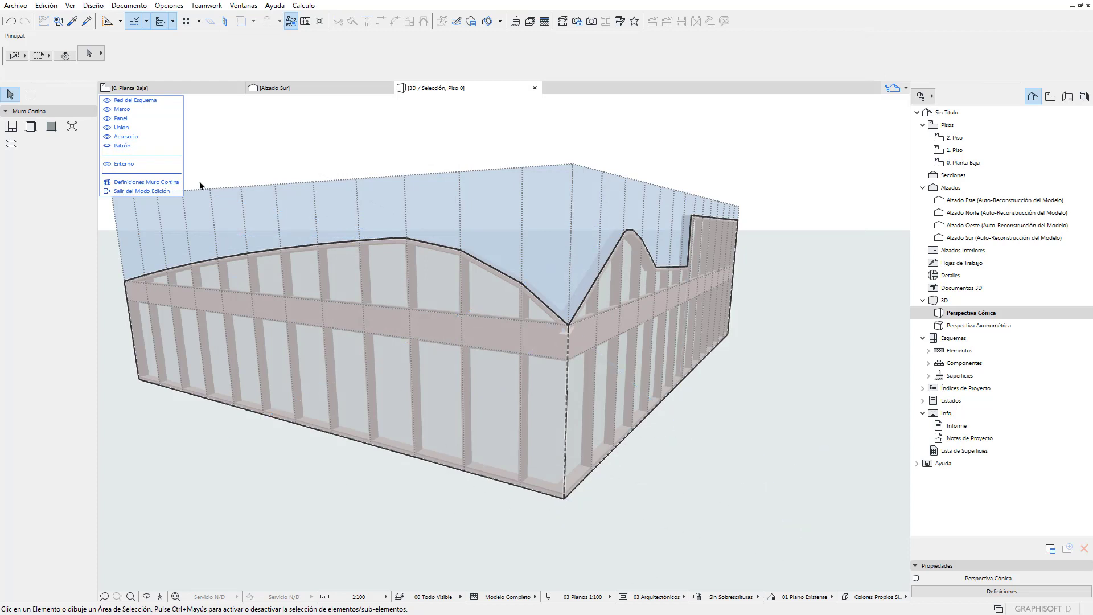
- Orbit the 3D view to inspect the finished curtain wall from a new angle
shift+middle_drag(242, 448, 253, 451)
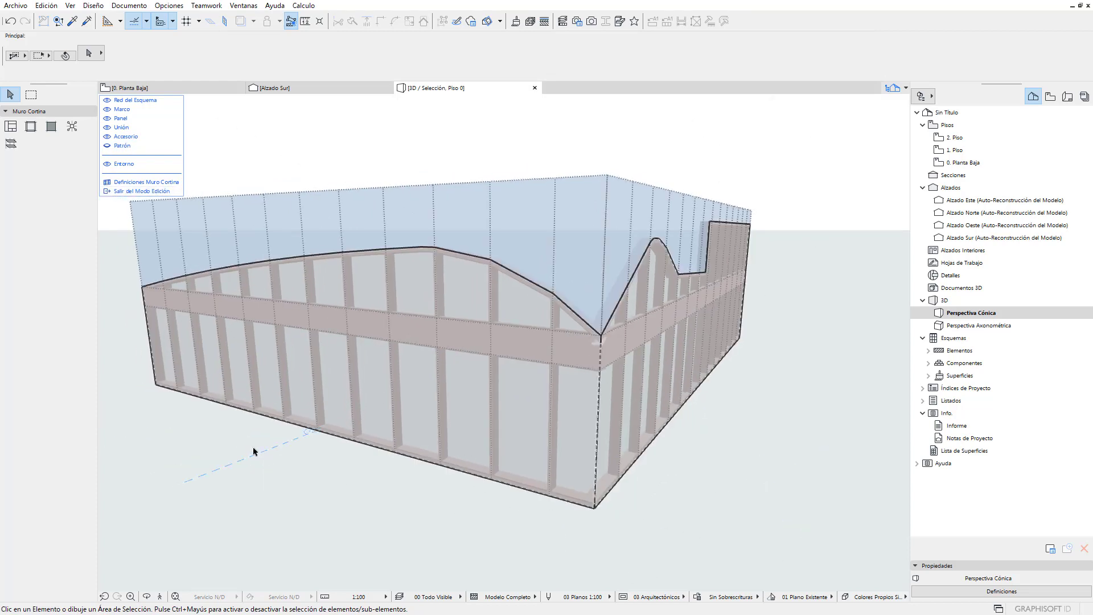